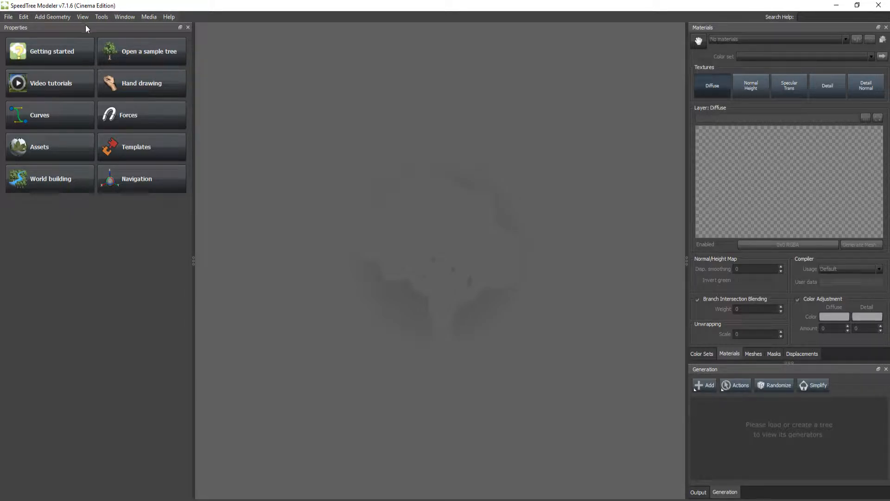
- Create a new empty SpeedTree document
left_click(8, 19)
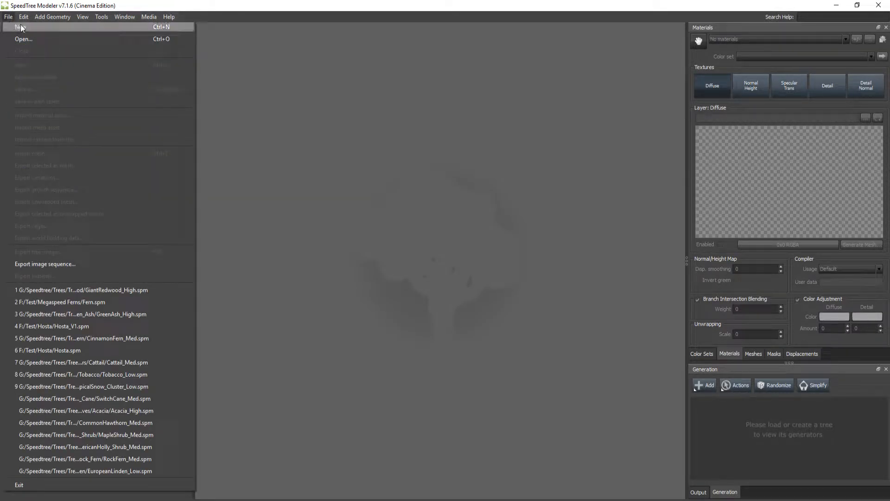
left_click(30, 27)
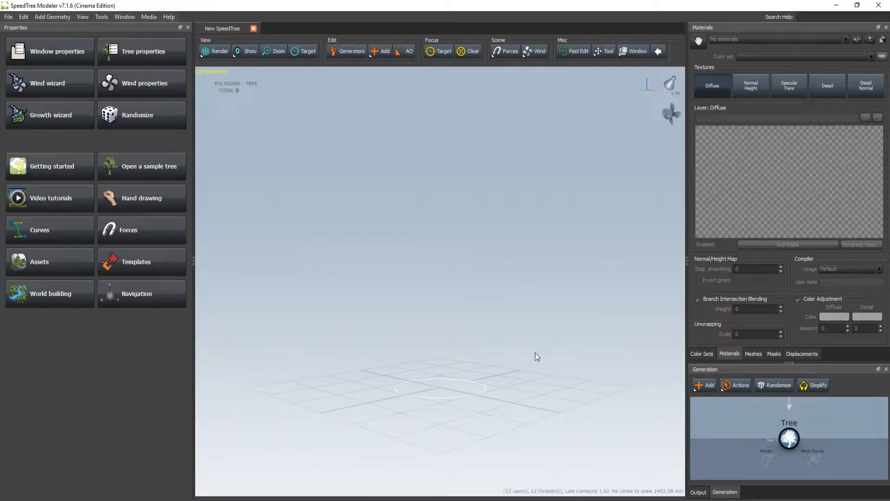
left_click_drag(475, 388, 456, 397)
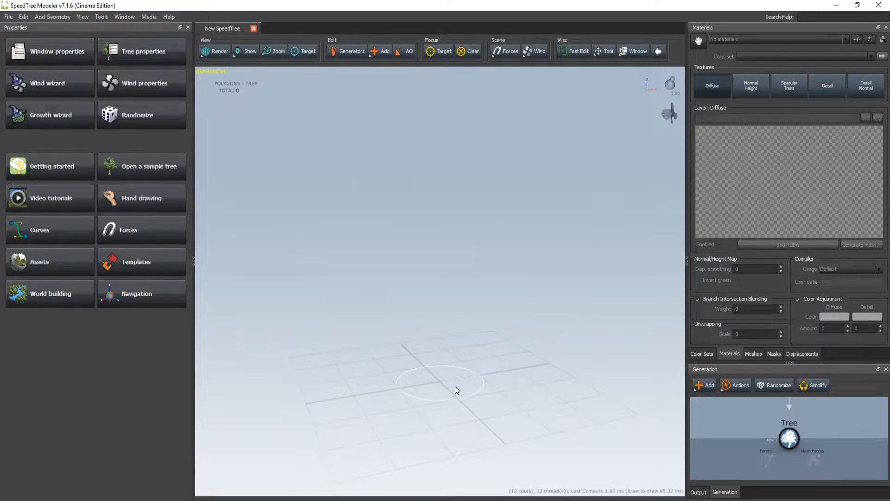
left_click_drag(437, 408, 446, 319)
right_click(439, 332)
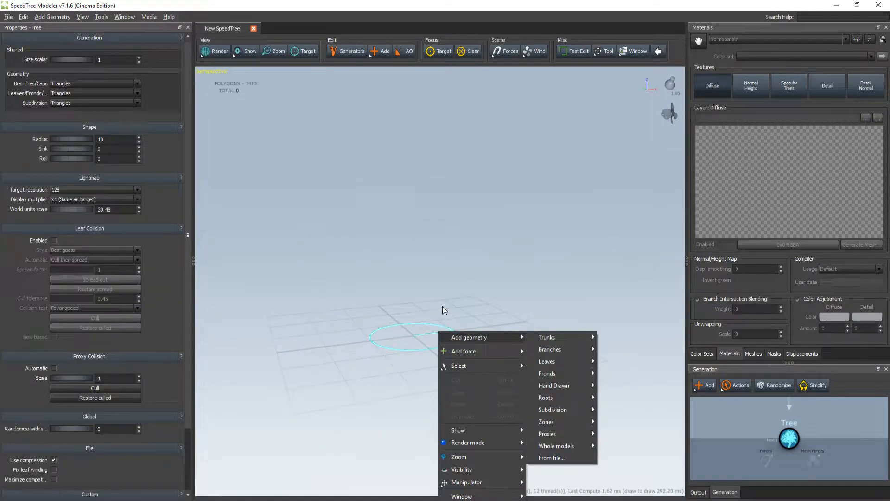
left_click(389, 320)
right_click(395, 333)
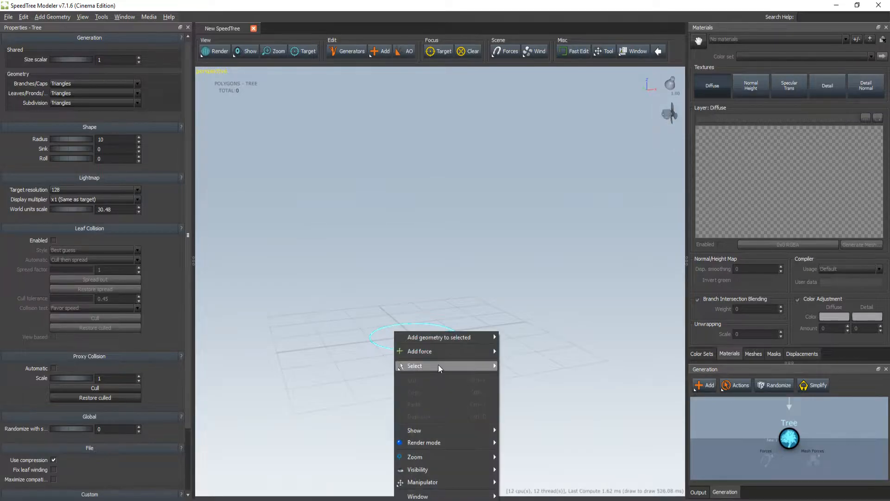
left_click(407, 292)
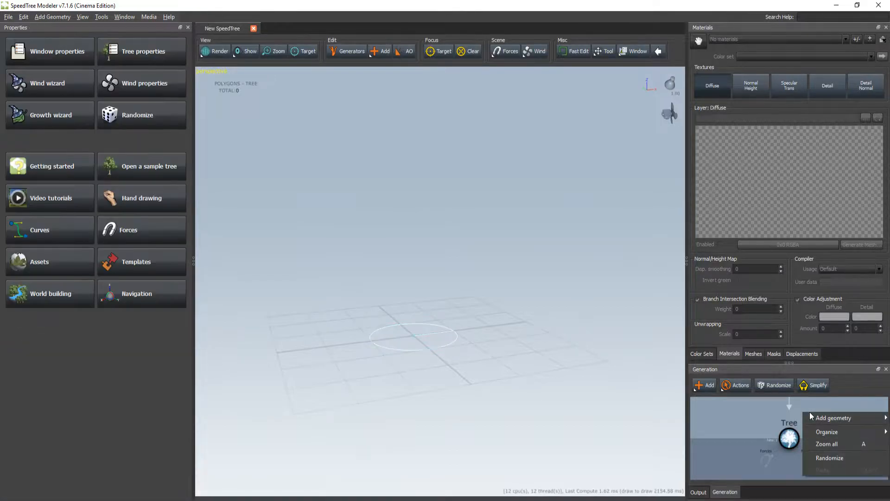
- Add a Mesh Frond from the frond geometry presets to the Tree node in the generation graph
right_click(810, 412)
mouse_move(808, 415)
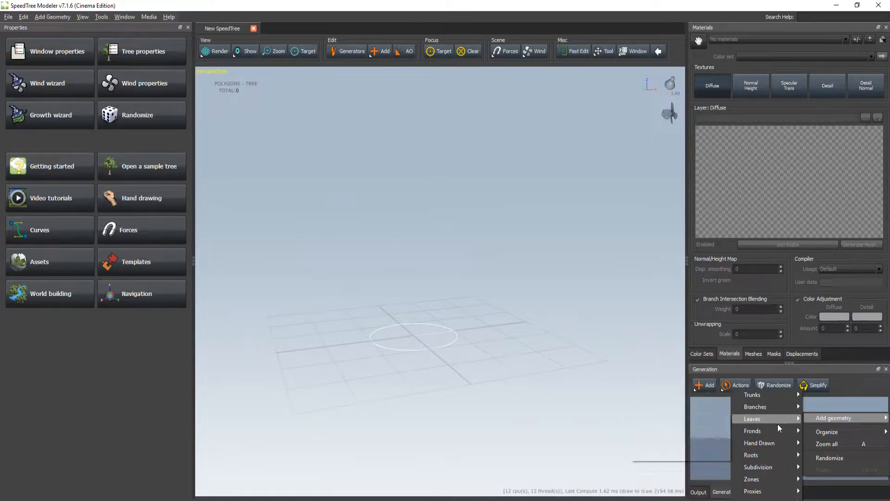
mouse_move(762, 431)
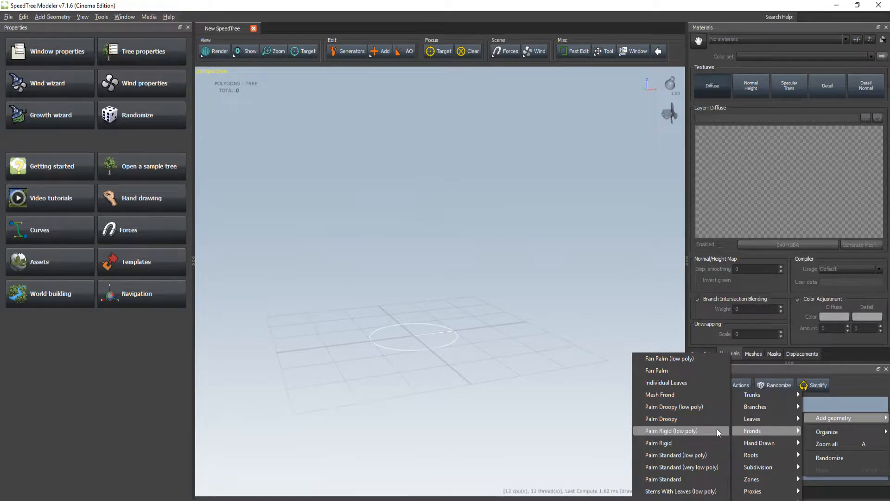
left_click(679, 395)
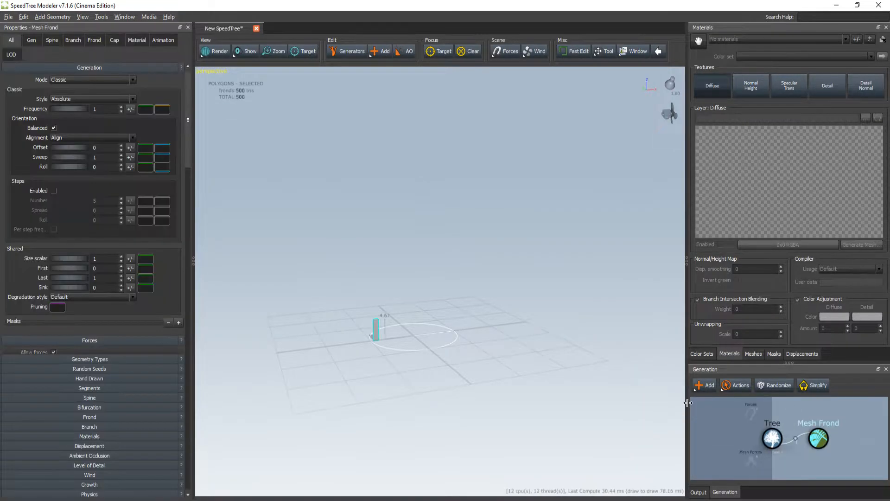
scroll(419, 337, "up", 3)
left_click_drag(405, 358, 416, 304)
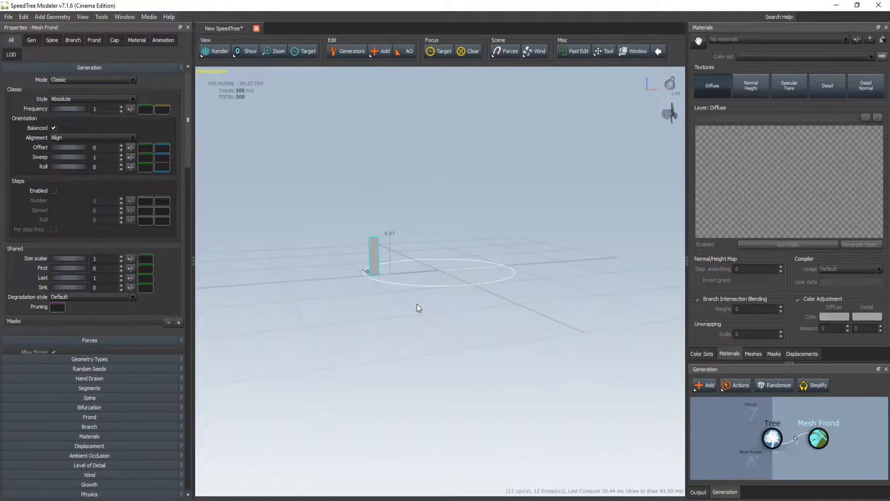
right_click(432, 276)
left_click(416, 258)
left_click_drag(415, 256, 435, 261)
left_click_drag(453, 314, 446, 333)
right_click(447, 329)
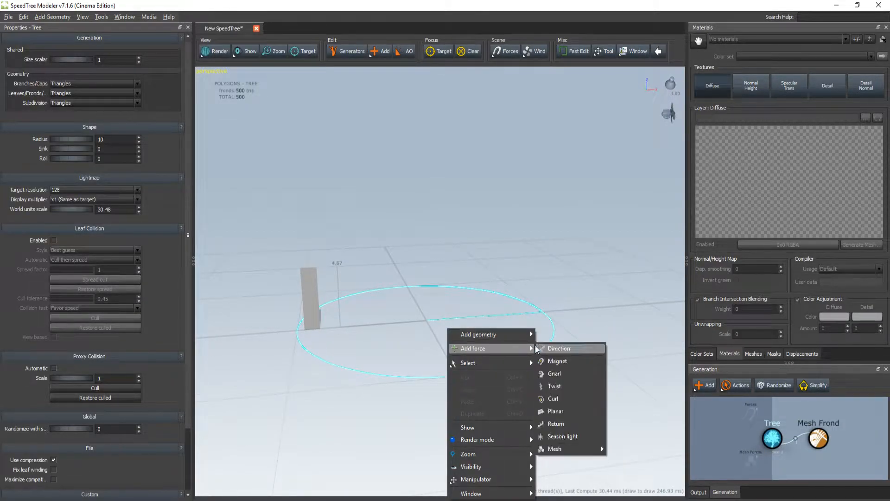
left_click(503, 307)
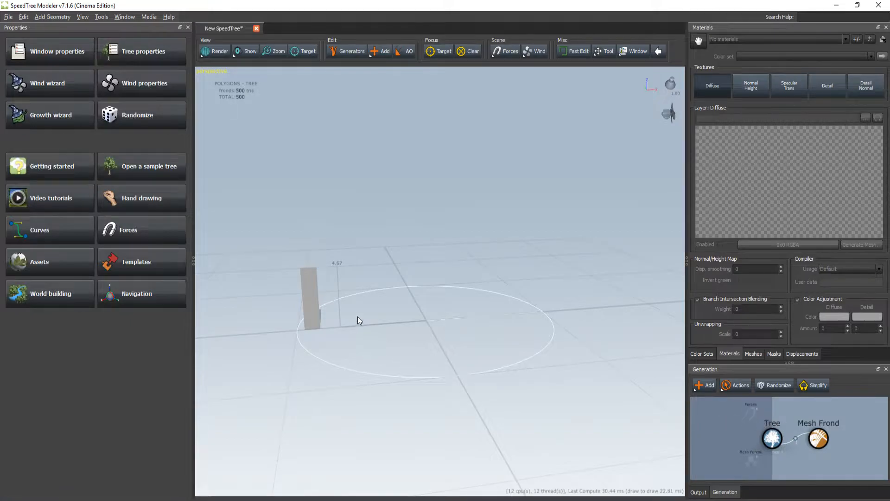
left_click_drag(320, 311, 416, 310)
scroll(415, 311, "up", 3)
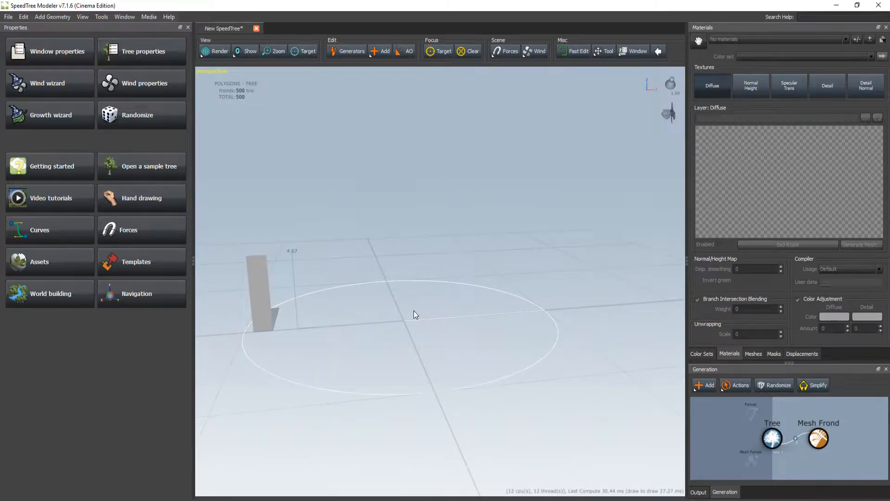
- Set the Tree generator's shape radius to 1
left_click(765, 437)
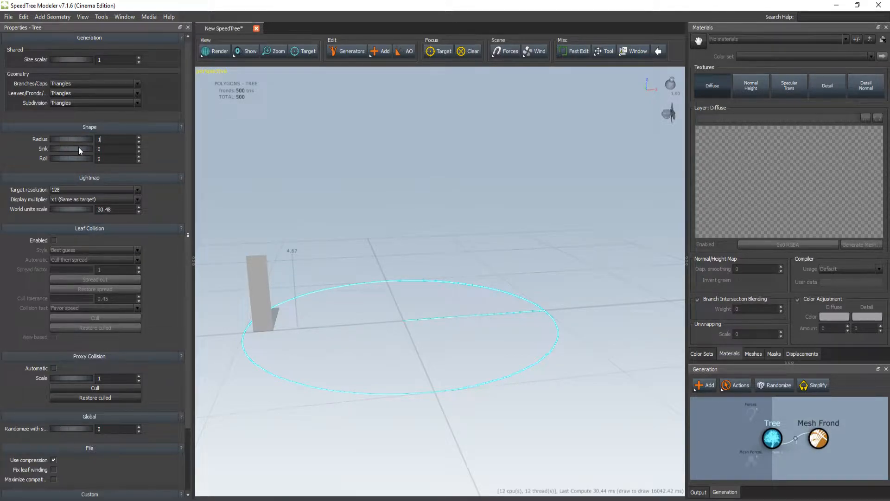
key("Return")
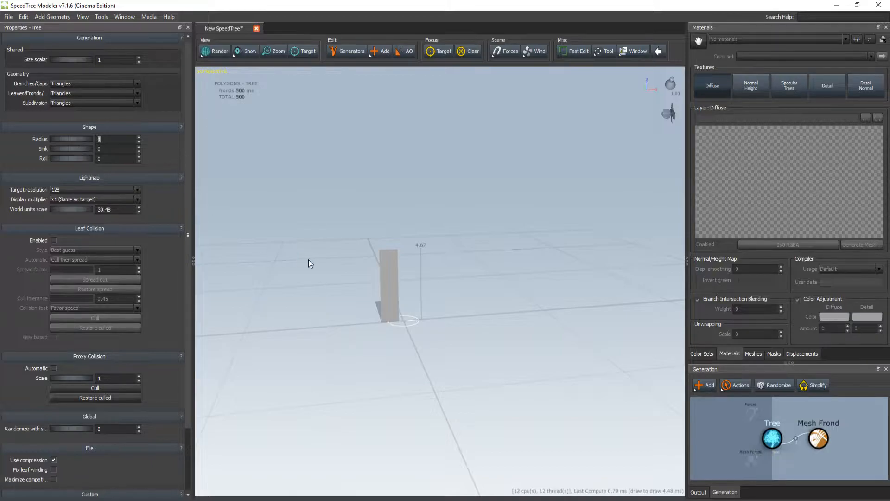
scroll(435, 290, "up", 3)
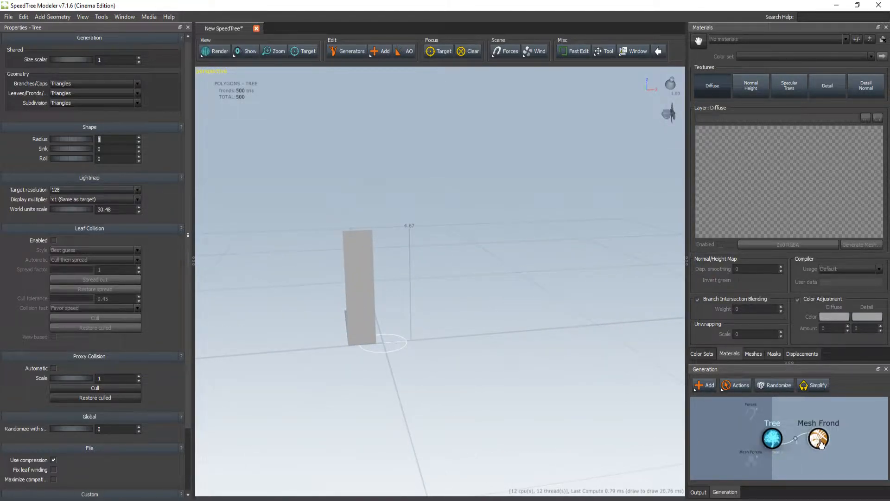
- Select the Mesh Frond generator and add a new material named Fern to the scene's materials
left_click(817, 437)
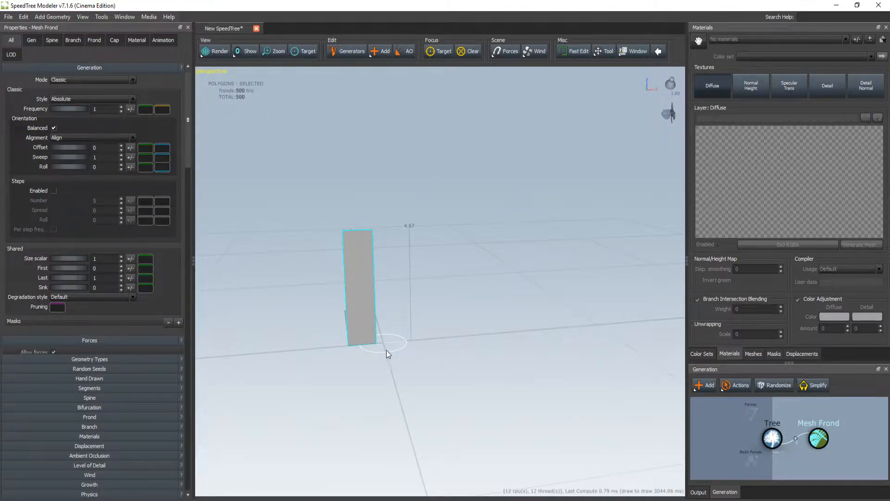
scroll(122, 260, "down", 4)
scroll(124, 272, "up", 4)
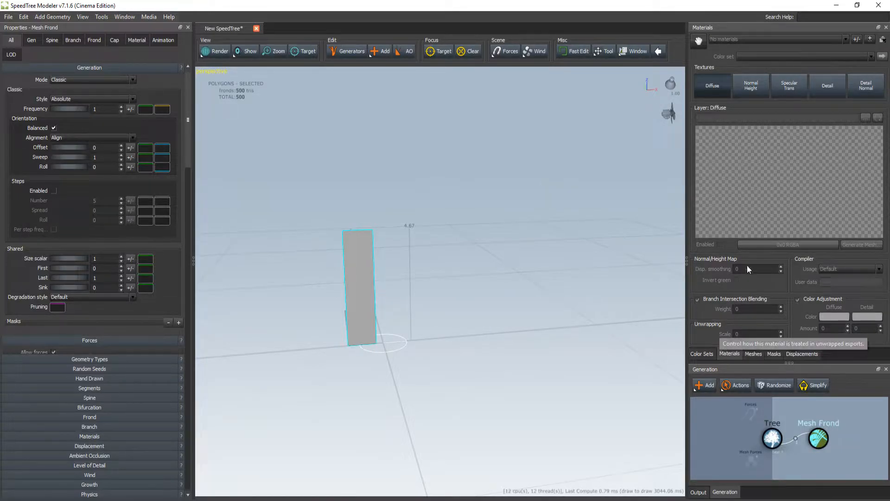
left_click(859, 40)
left_click(412, 280)
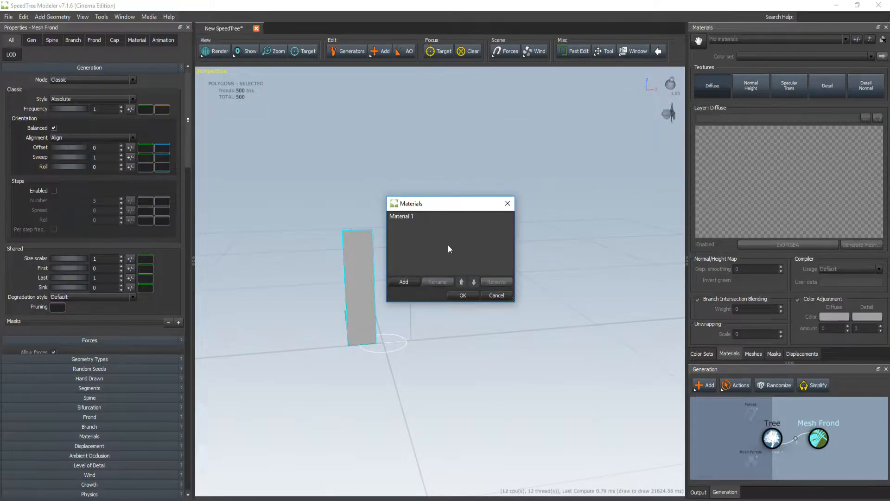
left_click(414, 216)
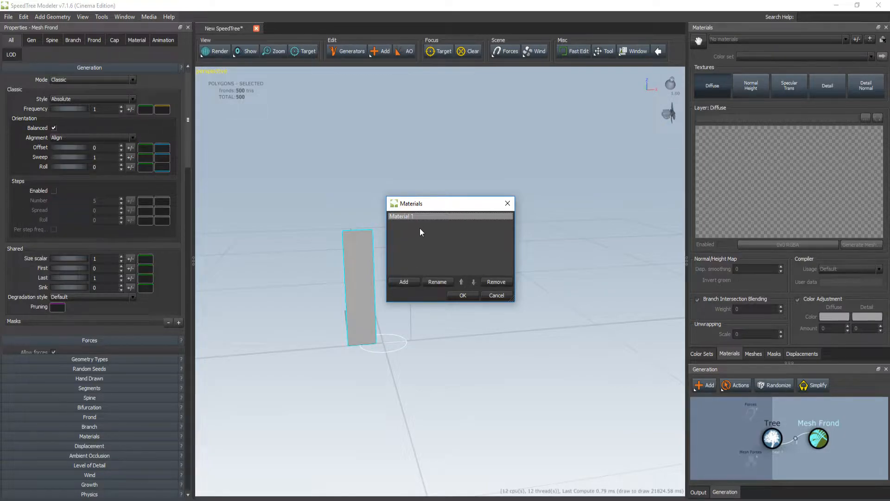
double_click(423, 217)
type("Fern")
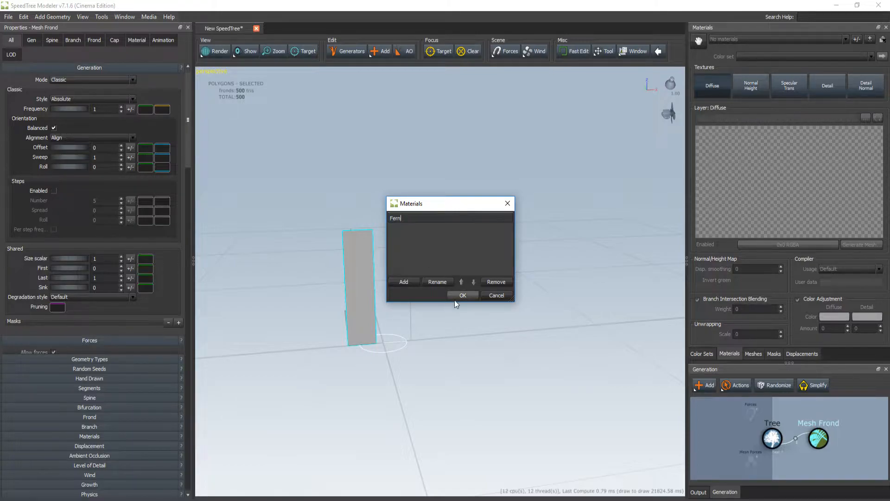
left_click(463, 295)
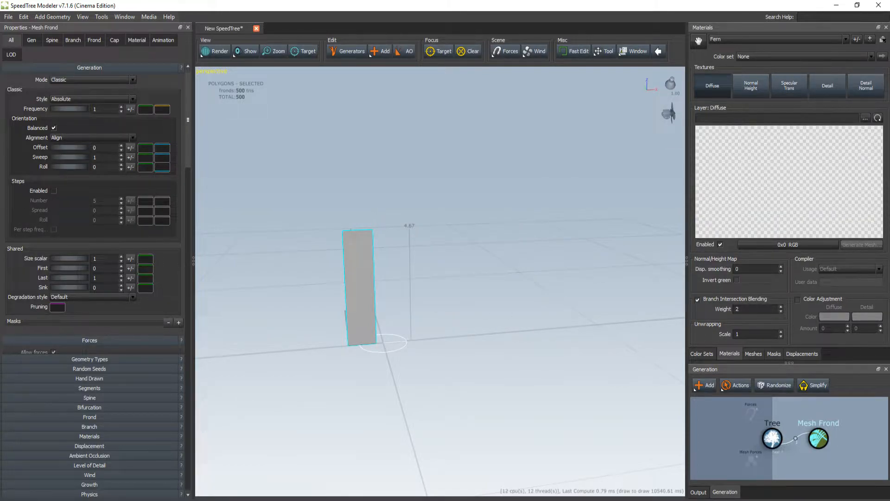
- Browse for the Fern material's diffuse texture in F:, Megascans, Free Scans, Plant_Ferns_okdr22_4K_atlas_ms
left_click(866, 118)
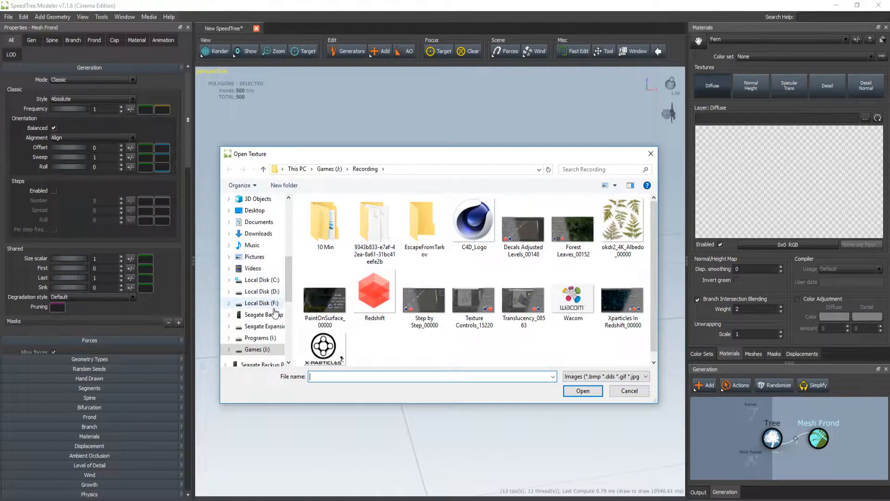
left_click(258, 349)
scroll(264, 320, "up", 2)
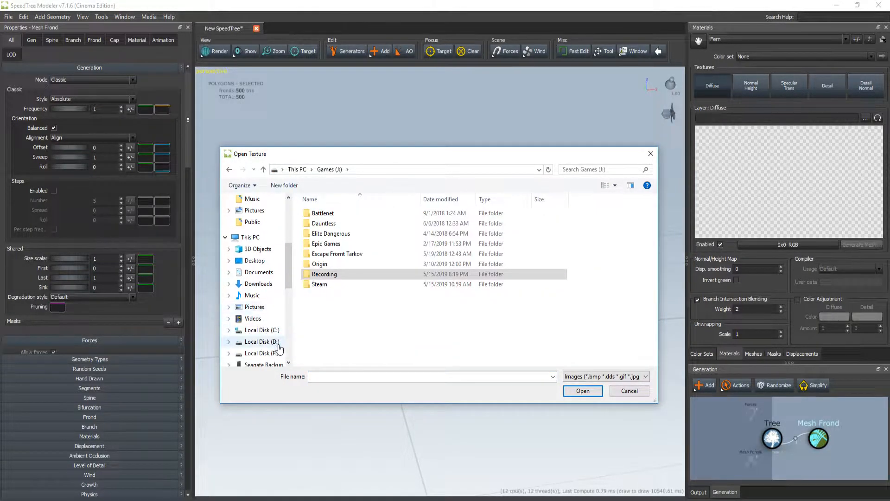
left_click(278, 362)
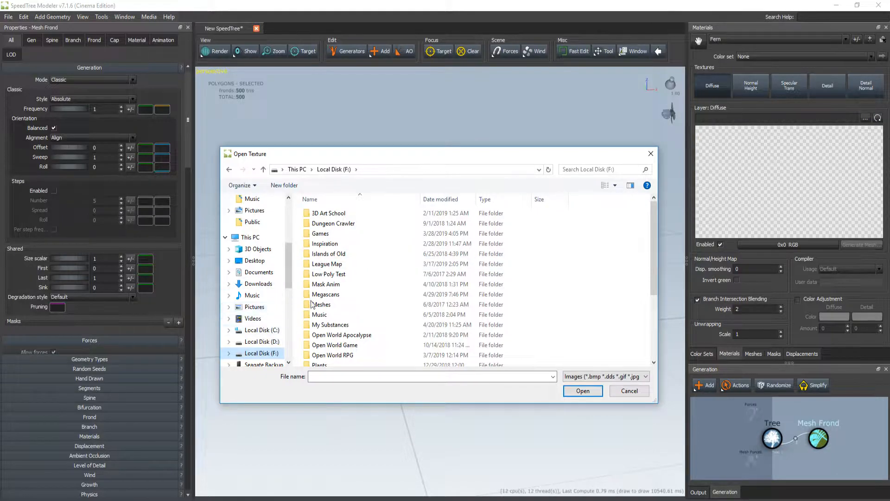
double_click(349, 294)
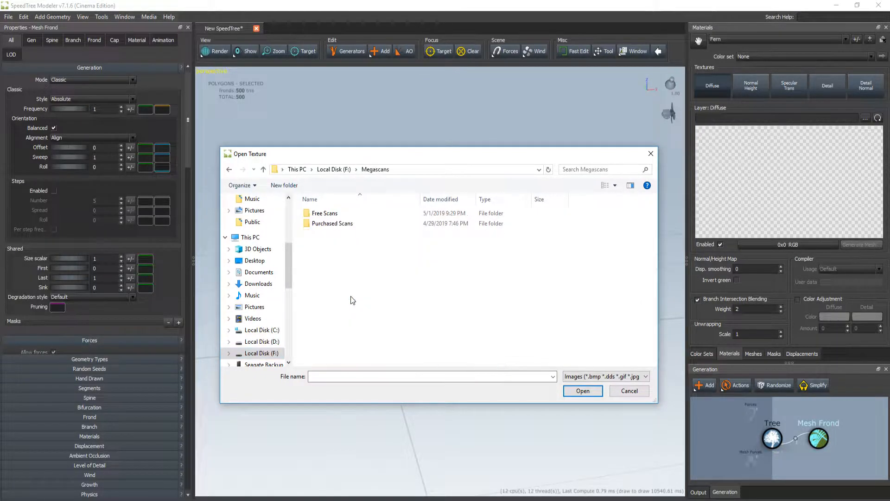
double_click(345, 213)
scroll(438, 288, "down", 7)
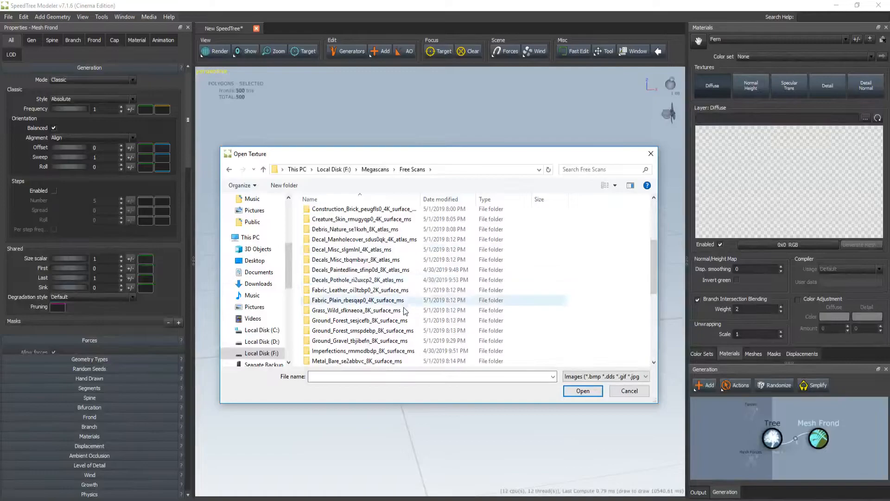
left_click(363, 332)
double_click(362, 332)
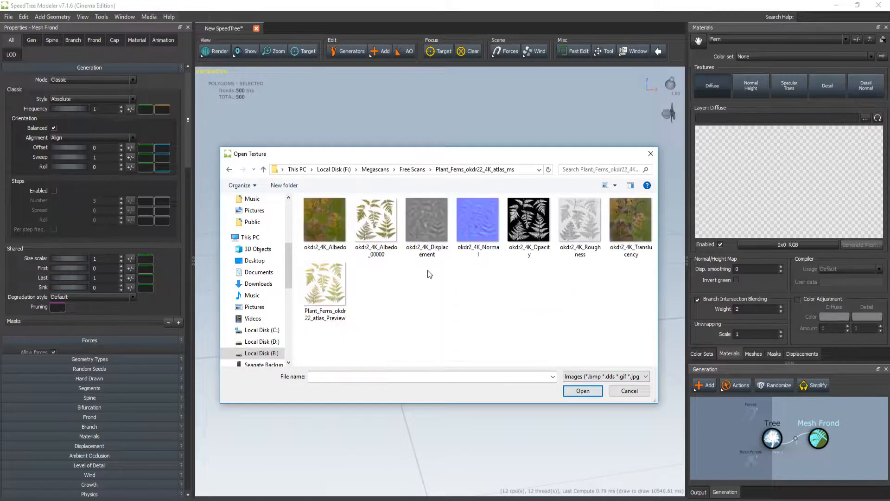
- Load the fern image okdr2_4K_Albedo_00000 as the Fern material's diffuse texture
left_click_drag(417, 156, 443, 158)
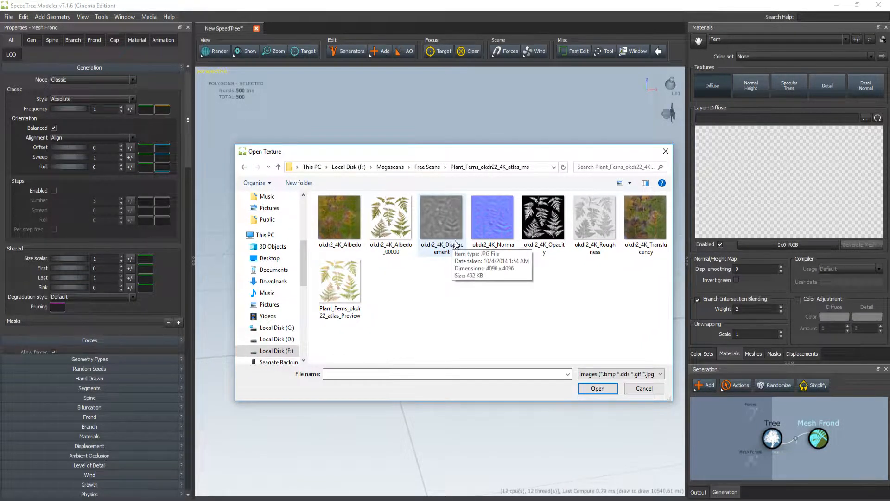
left_click(350, 237)
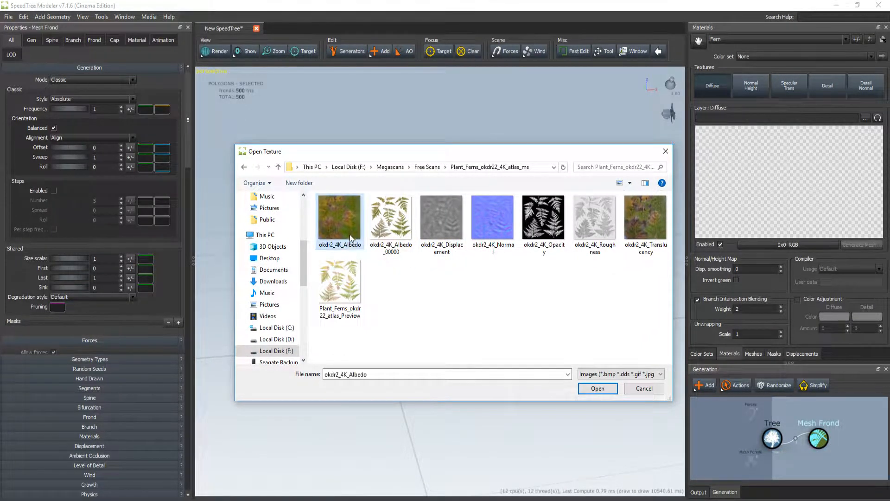
left_click(538, 222)
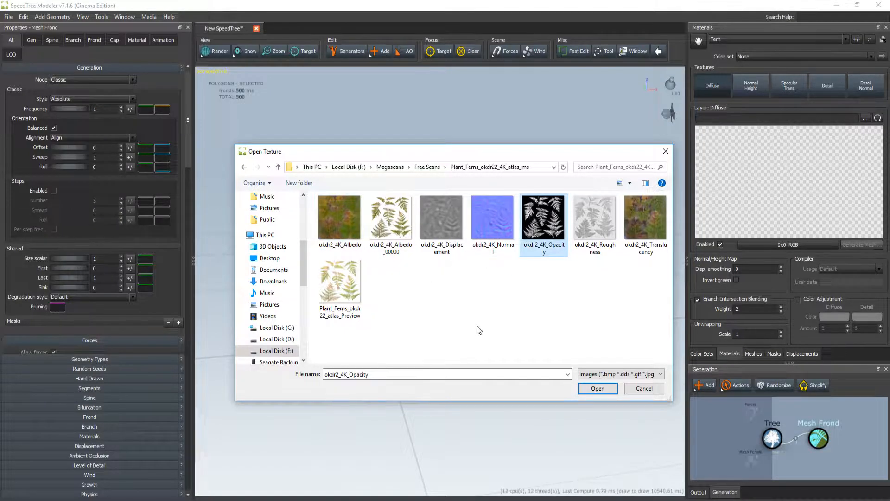
left_click(321, 234)
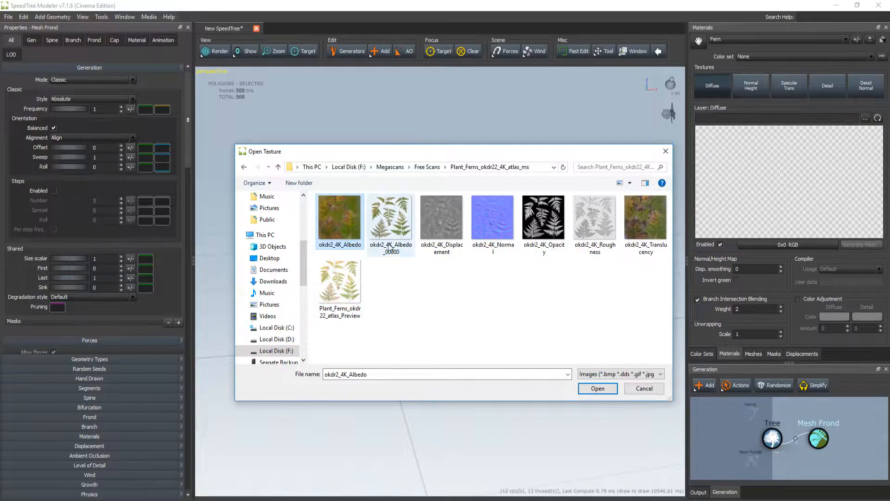
left_click(385, 222)
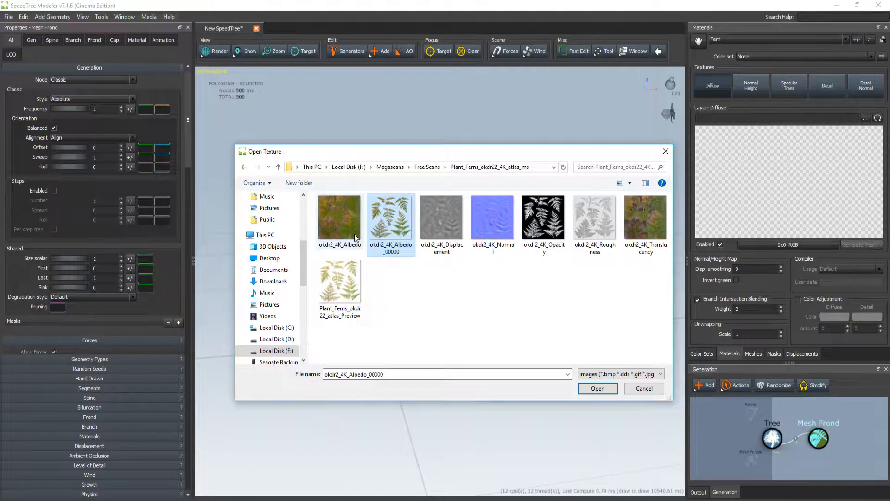
left_click_drag(384, 248, 390, 245)
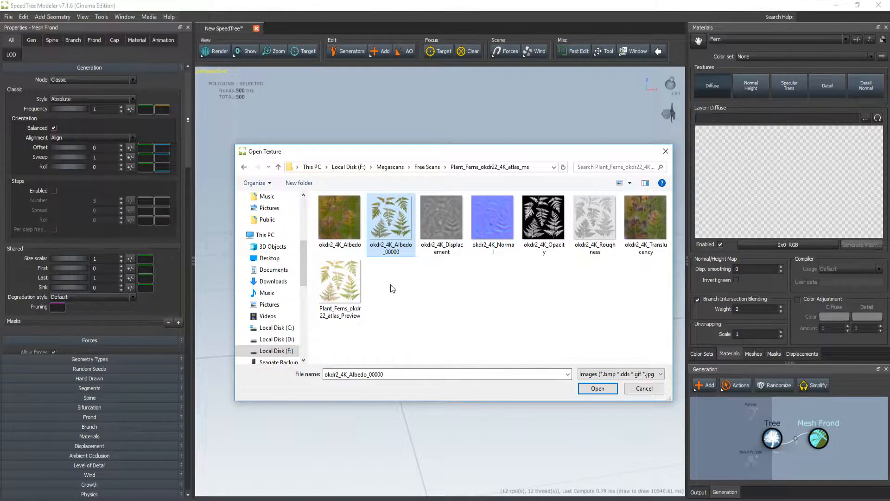
left_click(598, 388)
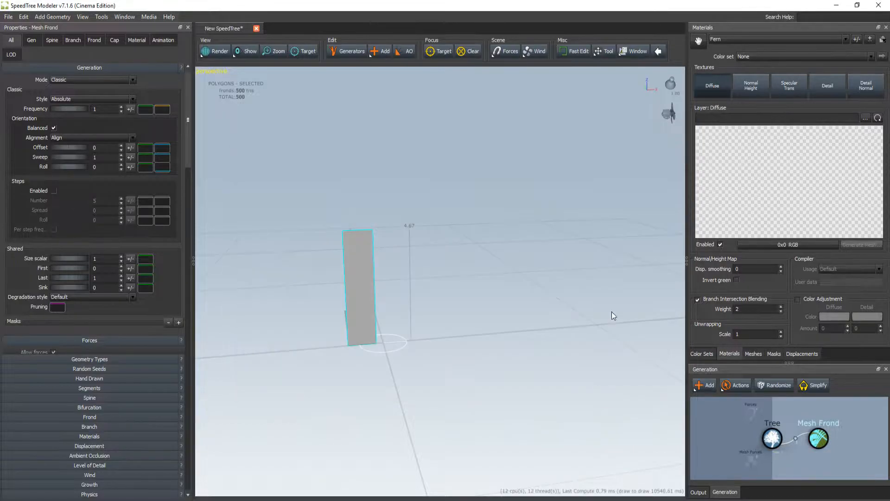
- Load okdr2_4K_Normal from the Plant_Ferns_okdr22_4K_atlas_ms folder as the Fern material's normal texture
double_click(748, 91)
left_click(491, 228)
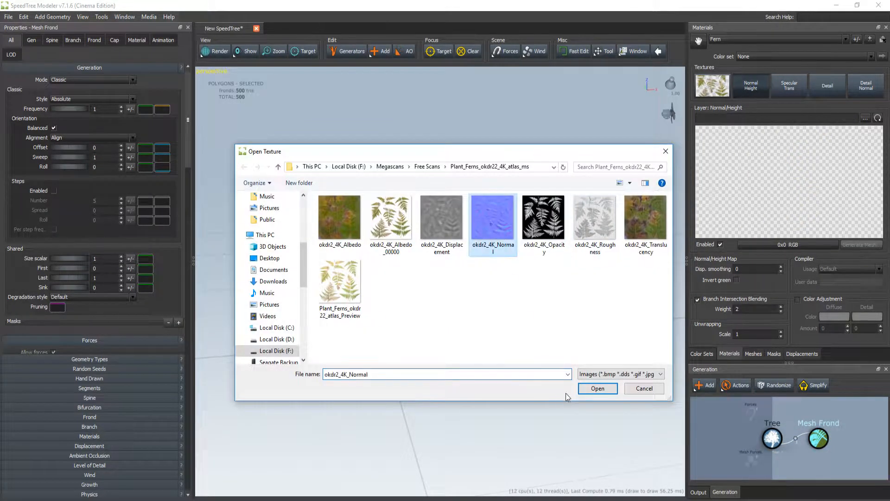
left_click(602, 389)
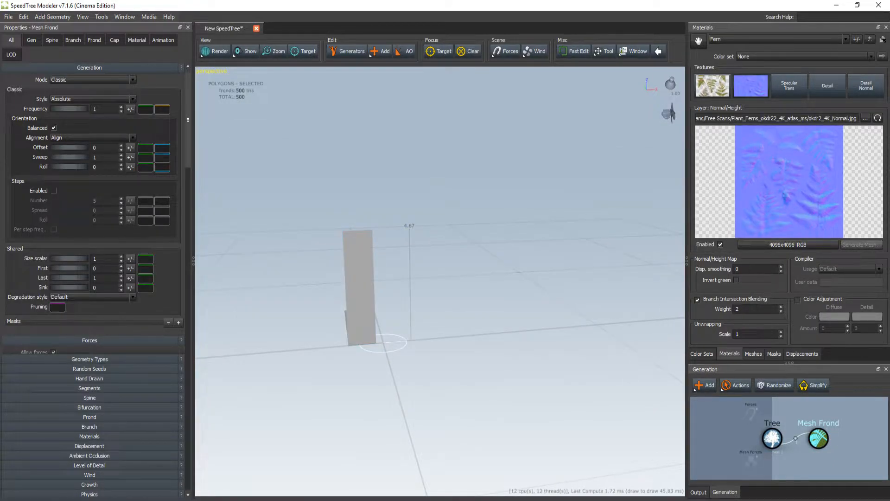
- Add two mesh entries to the scene's meshes and name them Fern and Fern_1
left_click(748, 354)
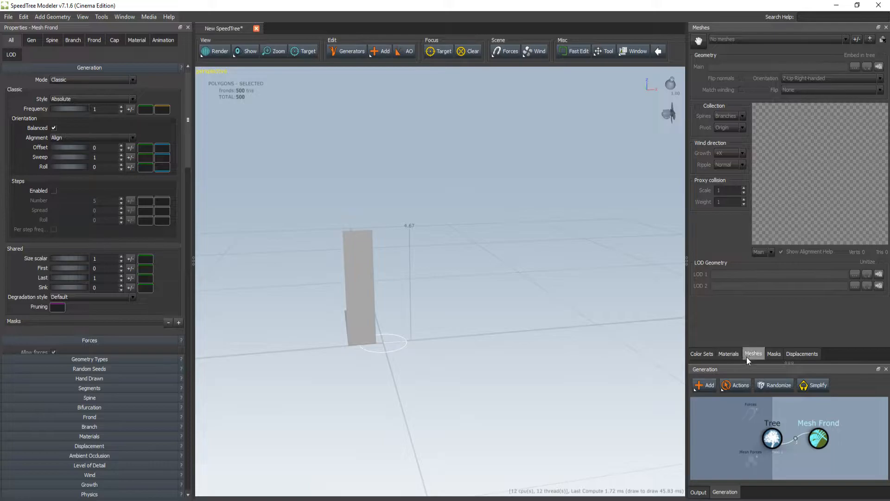
left_click(854, 40)
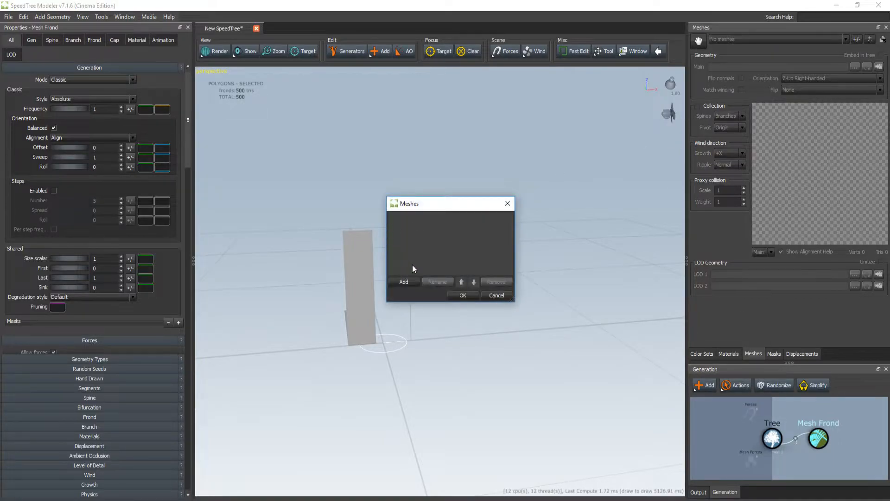
left_click(405, 282)
left_click(414, 280)
double_click(398, 217)
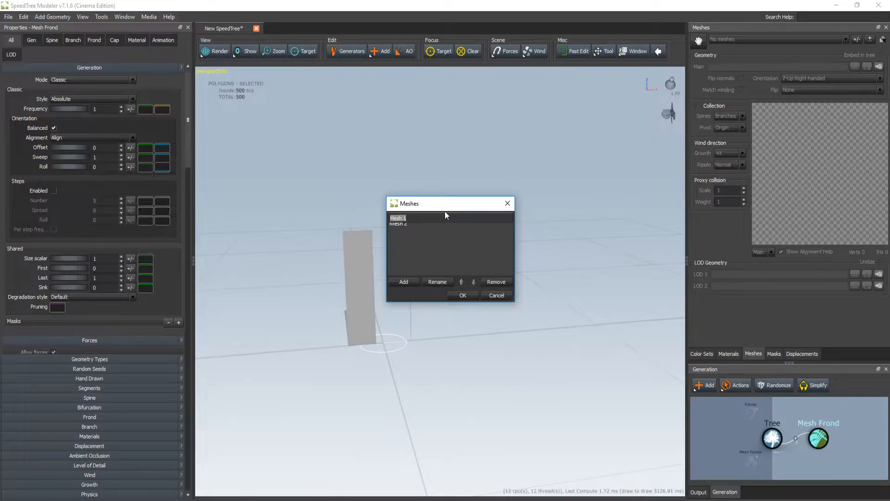
type("Fern")
key("Return")
double_click(405, 225)
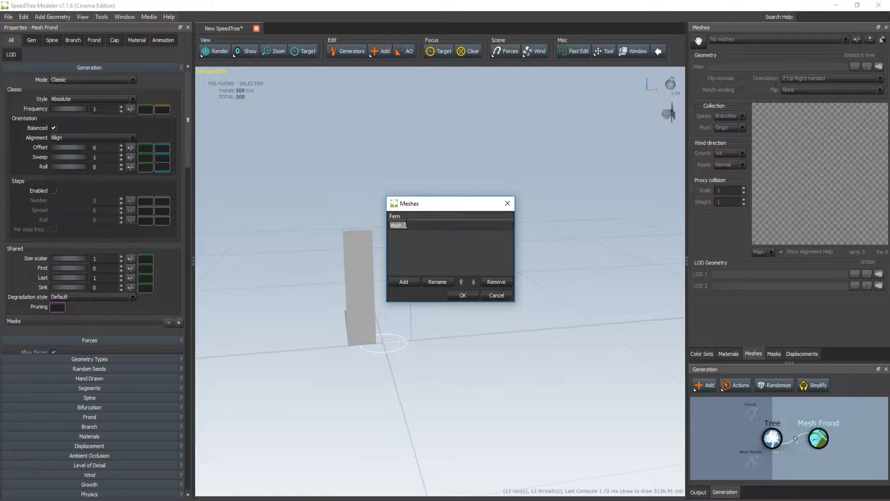
type("Fern_1")
key("Return")
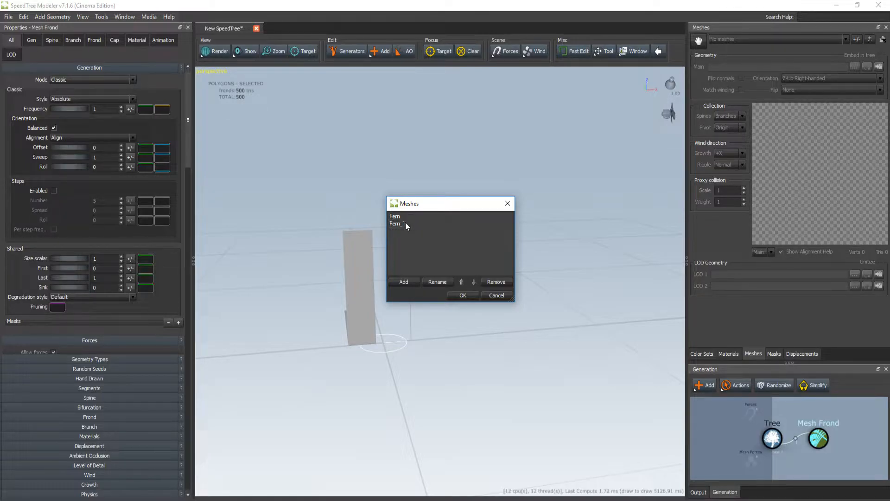
left_click(464, 297)
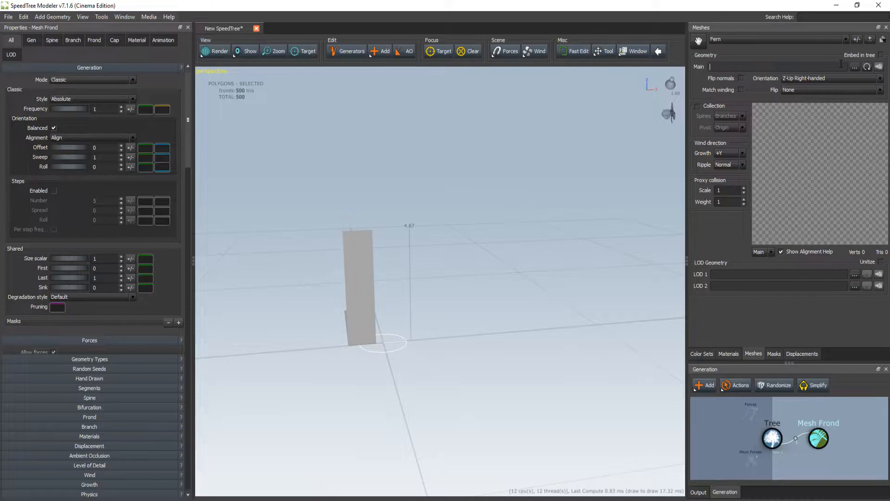
- Try to load Fern_1.fbx from F:/Test/.Fern in Speedtree as the Fern mesh's main geometry and clear the file path
left_click(857, 66)
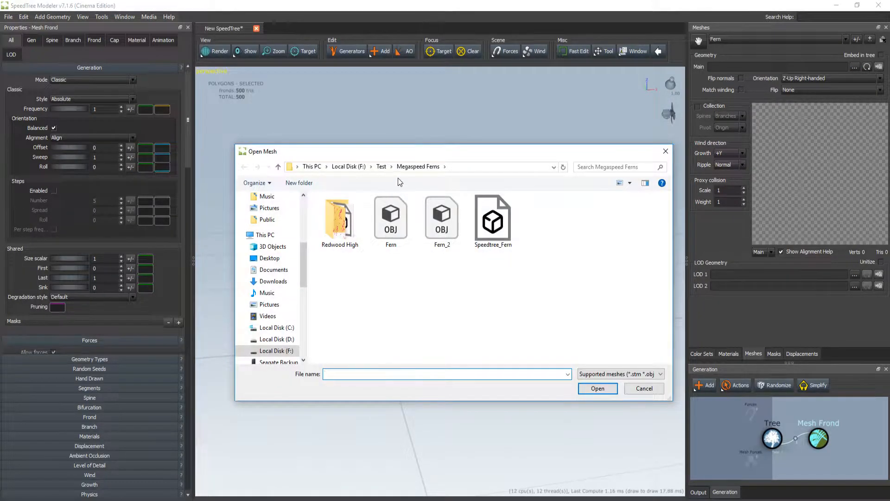
left_click(381, 167)
double_click(365, 211)
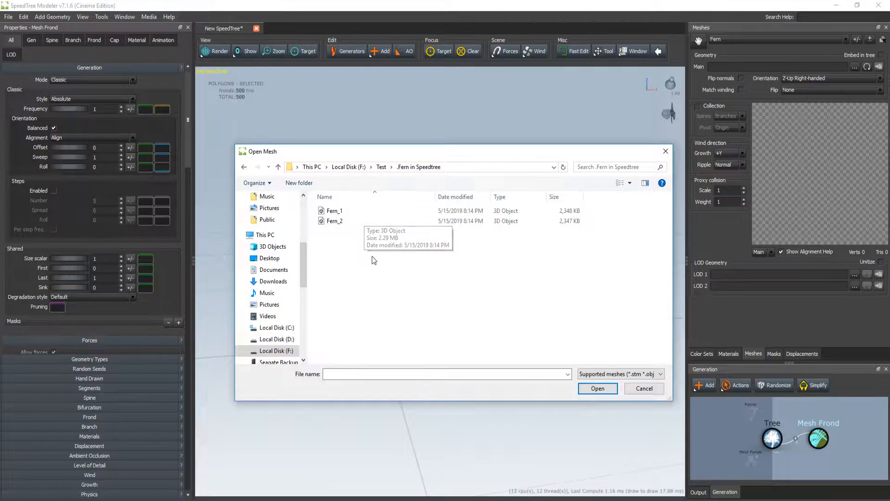
left_click(350, 214)
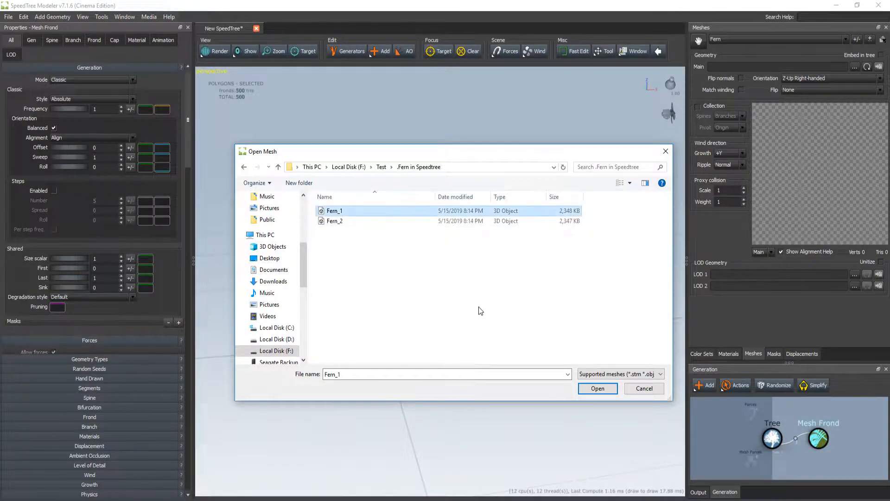
left_click(597, 389)
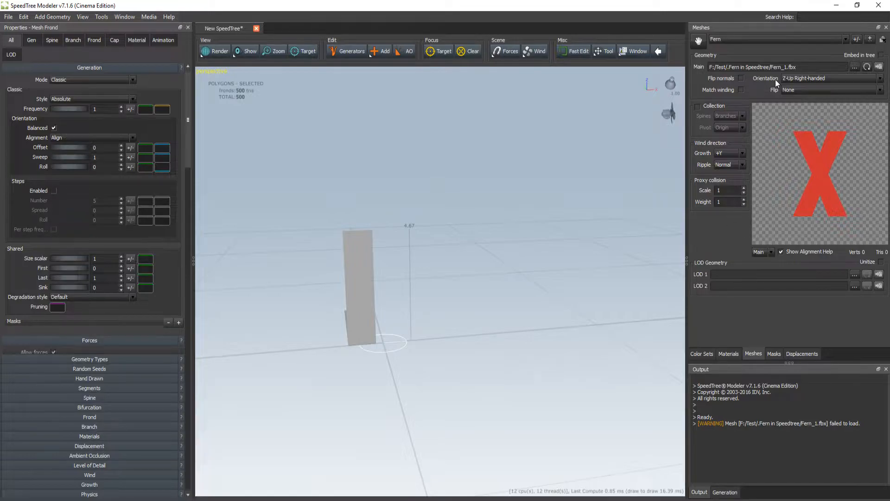
left_click_drag(812, 64, 575, 105)
key("BackSpace")
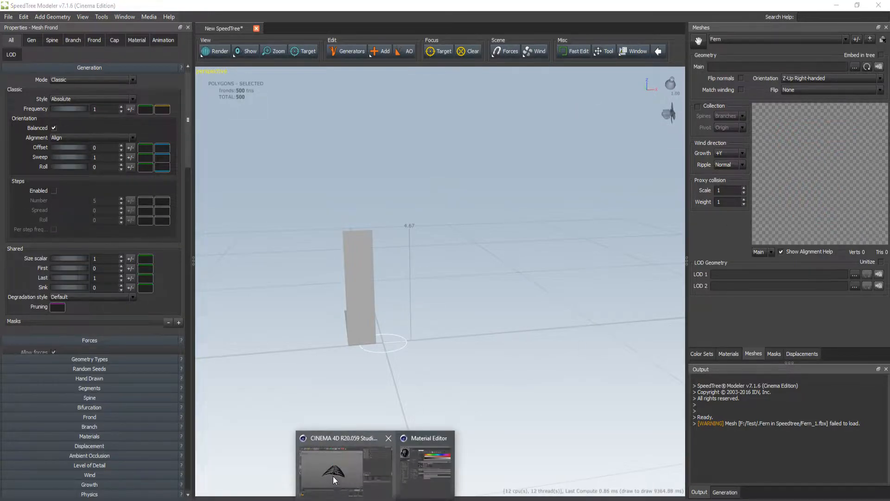
- Switch to Cinema 4D and export the selected Fern_1 object as a Wavefront OBJ named Fern_1 with the default export settings
left_click(333, 477)
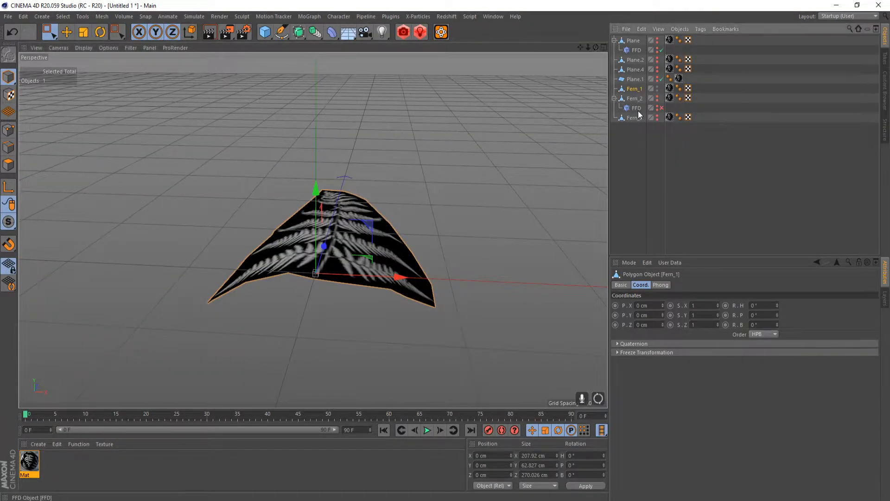
left_click(644, 28)
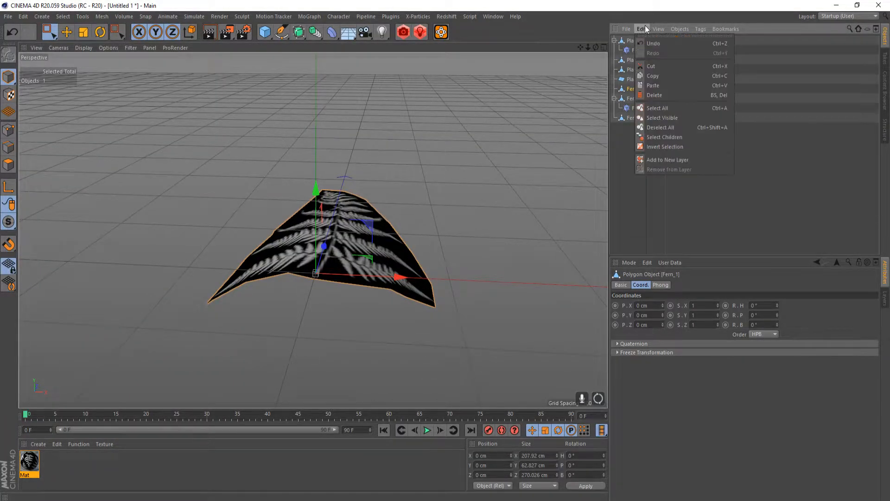
mouse_move(660, 29)
mouse_move(626, 29)
mouse_move(649, 63)
left_click(794, 198)
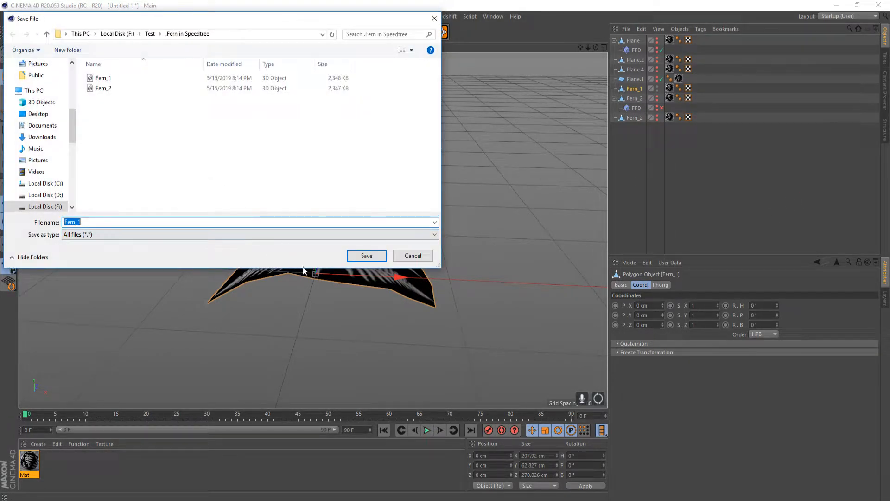
left_click(366, 255)
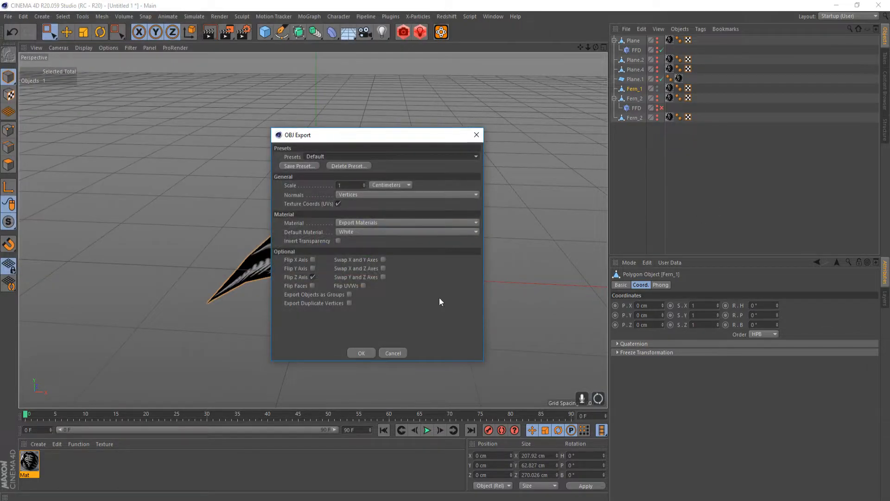
left_click(361, 353)
- Show the last Fern_2 object, hide Fern_1, and export Fern_2 as a Wavefront OBJ to the .Fern in Speedtree folder
left_click(635, 118)
left_click(656, 116)
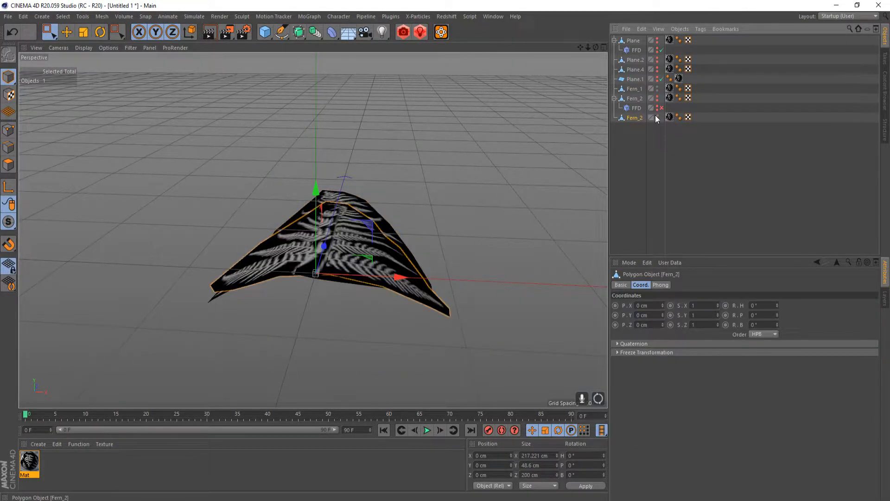
left_click(657, 88)
left_click(626, 29)
mouse_move(653, 99)
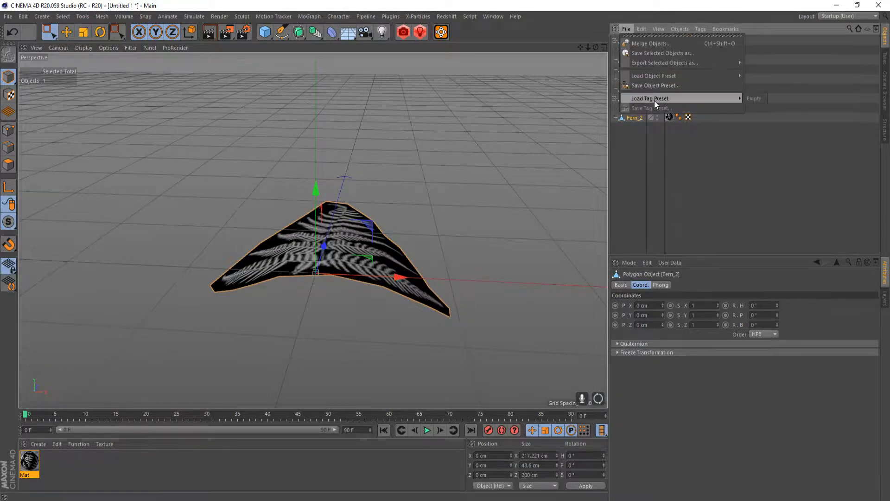
mouse_move(681, 63)
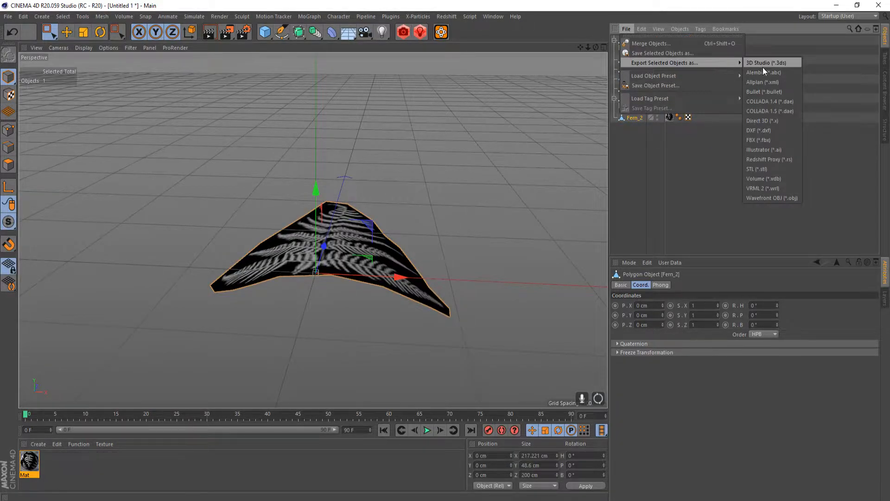
left_click(777, 198)
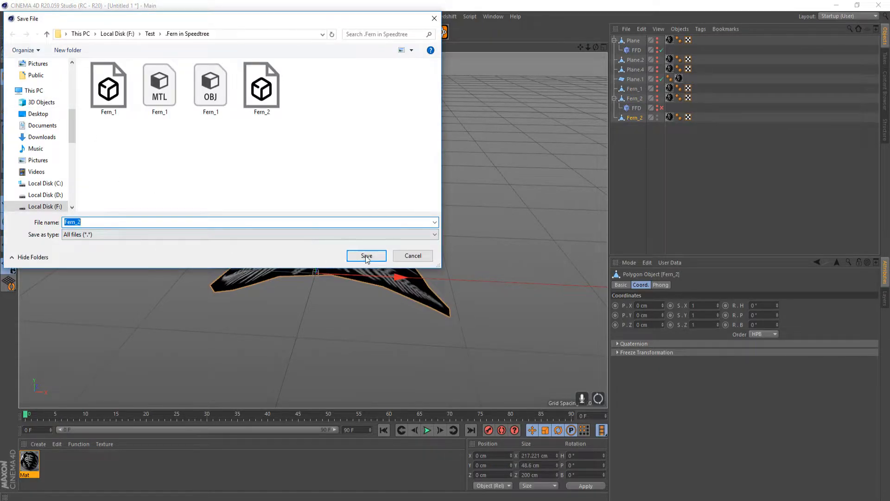
left_click(366, 255)
- Switch to SpeedTree Modeler and load Fern_1.obj as the Fern mesh's main geometry
left_click(332, 408)
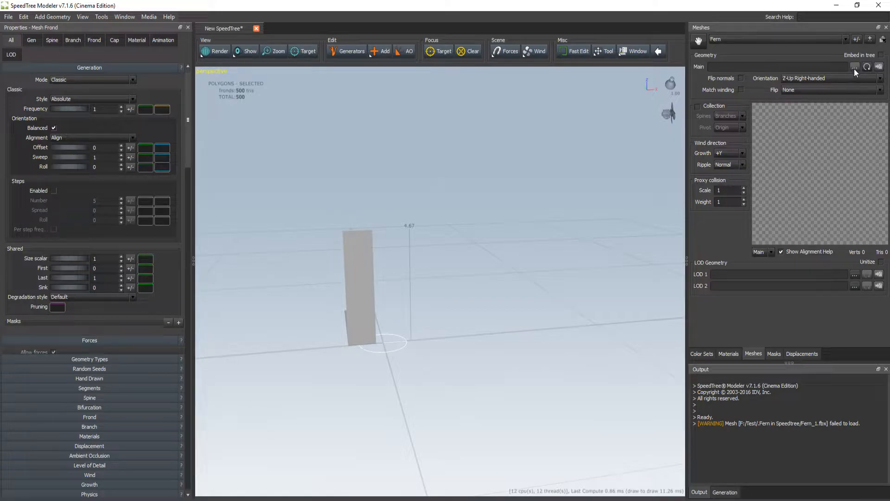
left_click(854, 67)
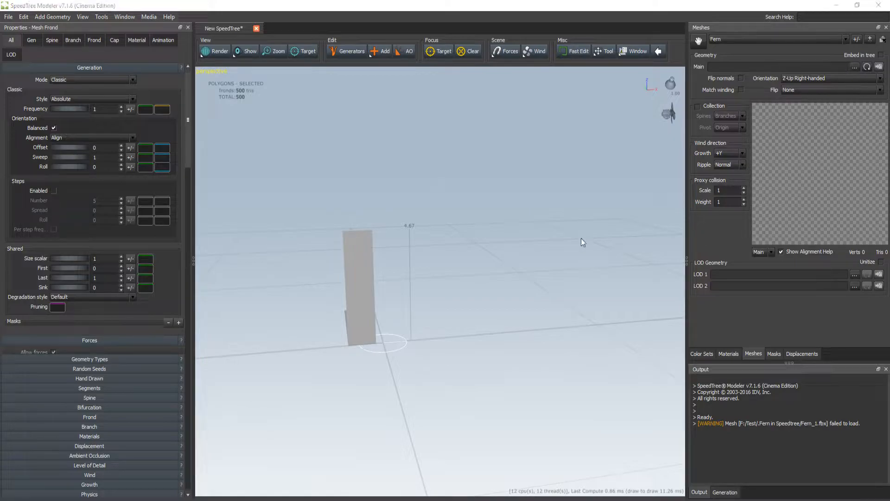
left_click(393, 230)
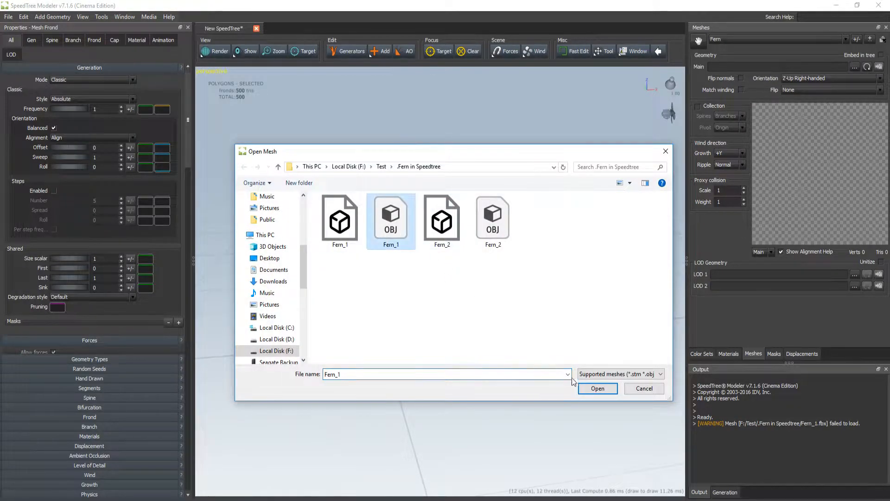
left_click(597, 388)
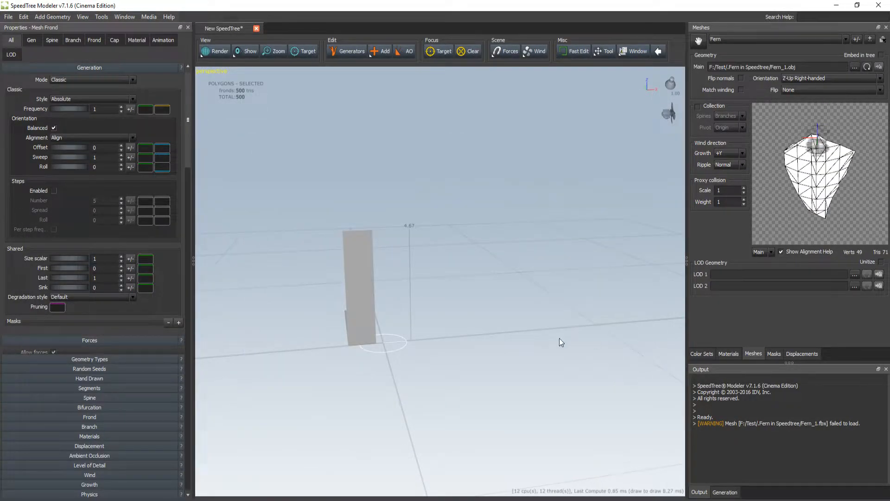
- Apply the Fern mesh to the mesh frond in the viewport
mouse_move(407, 350)
left_mouse_down()
mouse_move(398, 349)
mouse_move(405, 344)
left_mouse_up()
middle_click_drag(404, 344, 410, 334)
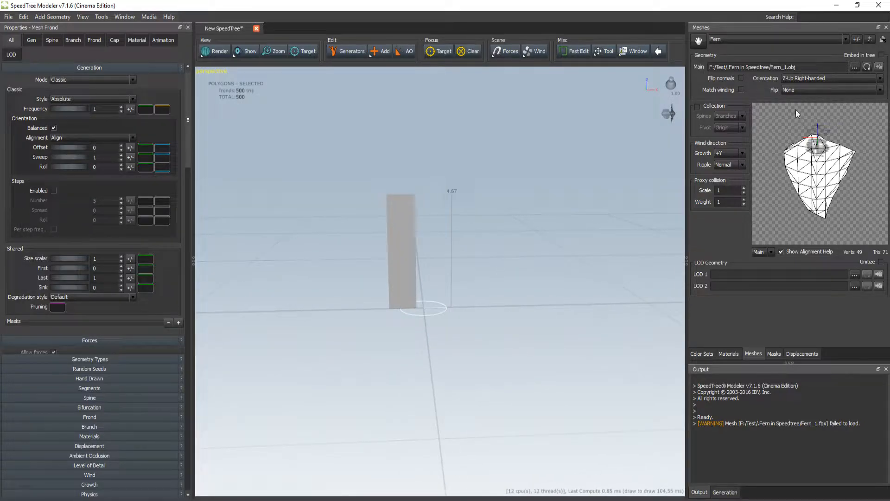
left_click_drag(377, 244, 388, 211)
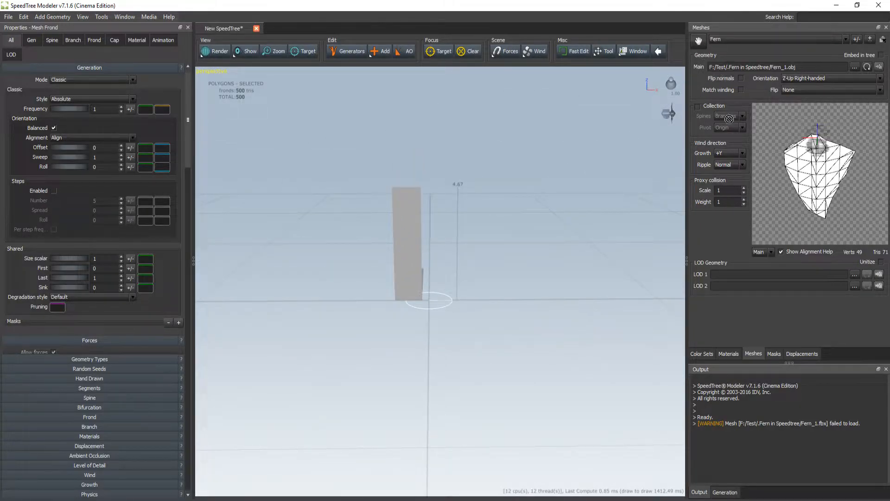
left_click_drag(419, 276, 413, 258)
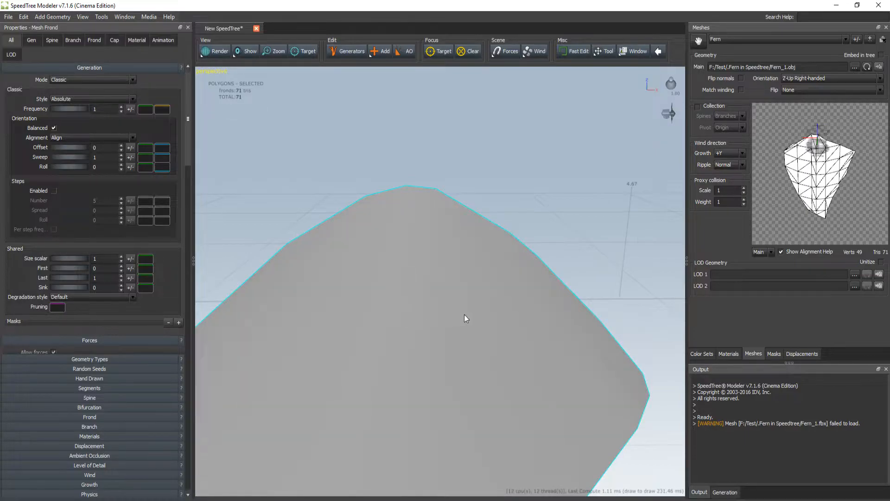
scroll(591, 235, "up", 2)
scroll(589, 235, "down", 6)
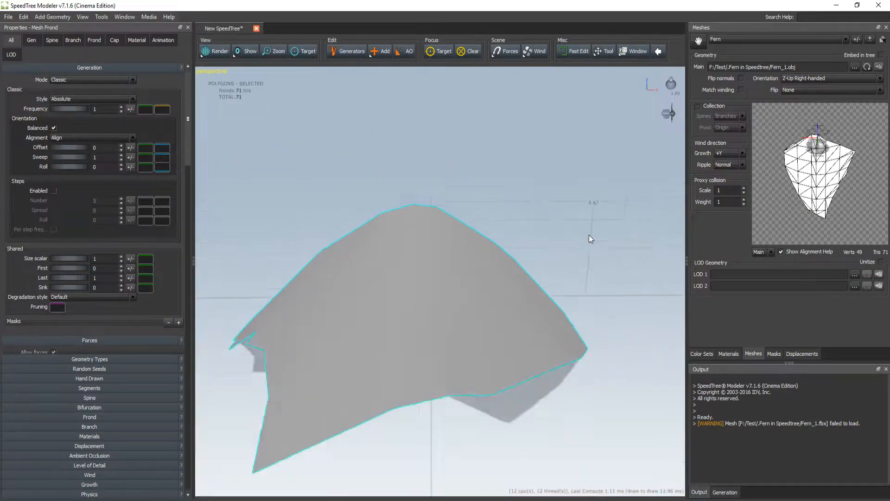
left_click_drag(508, 274, 535, 254)
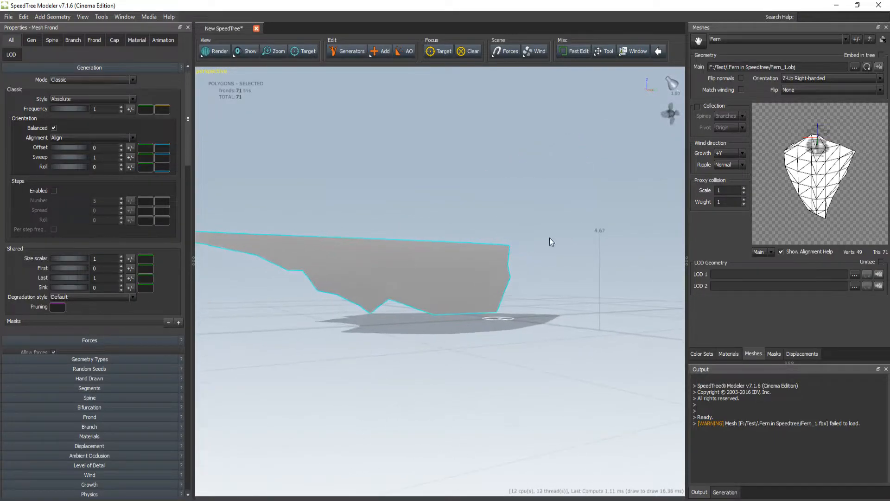
- Try the Y-Up Right-handed orientation on the Fern mesh and return it to Z-Up Right-handed
left_click(816, 78)
left_click(809, 93)
left_click_drag(440, 349, 413, 308)
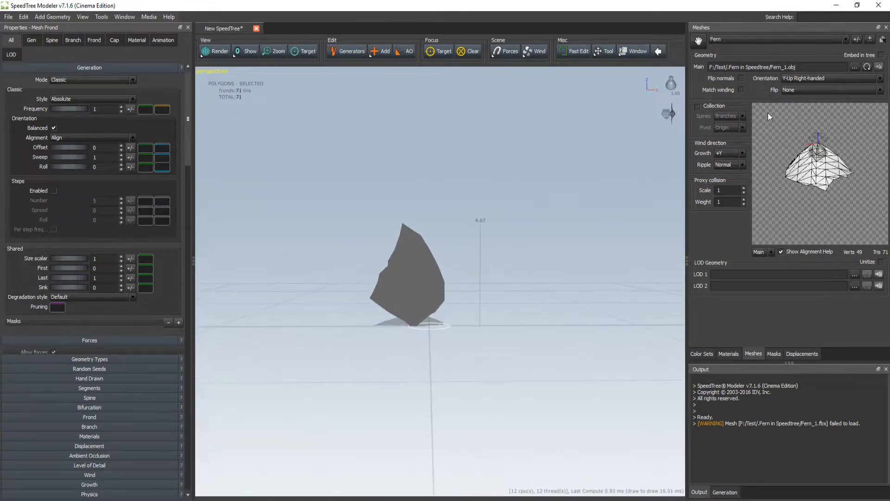
left_click(817, 79)
left_click(803, 85)
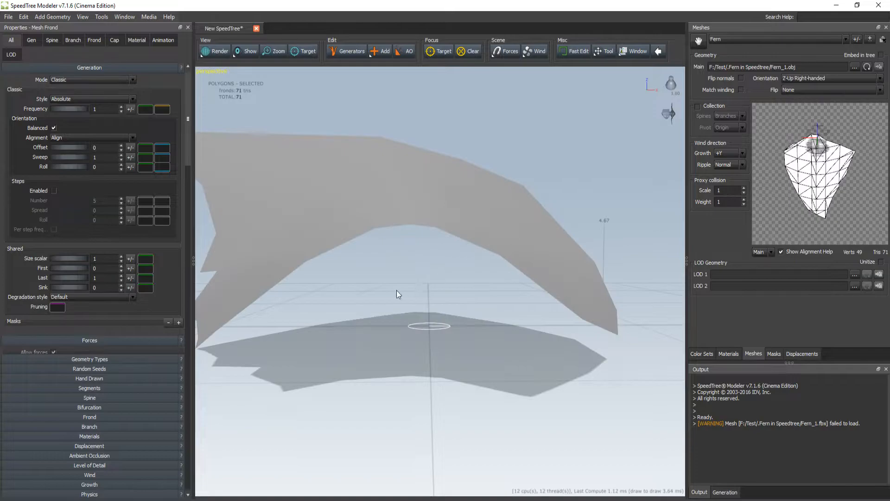
left_click_drag(391, 292, 424, 317)
scroll(422, 312, "down", 4)
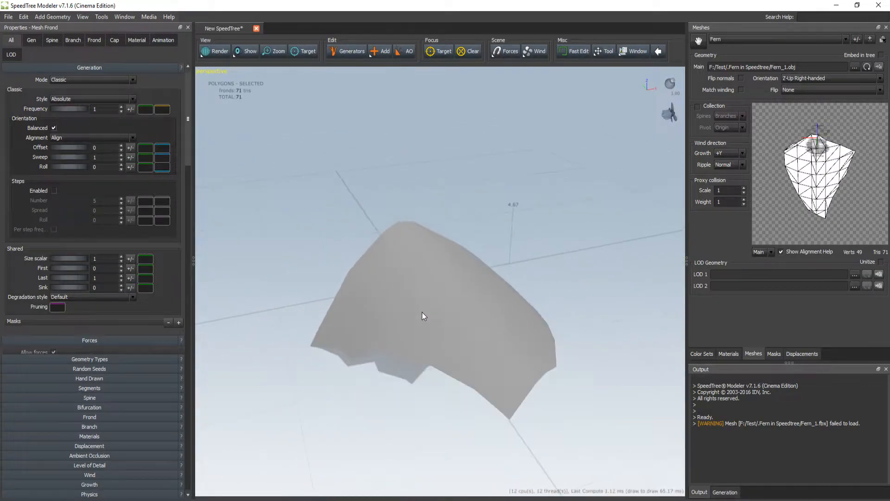
scroll(423, 311, "up", 5)
scroll(424, 310, "up", 4)
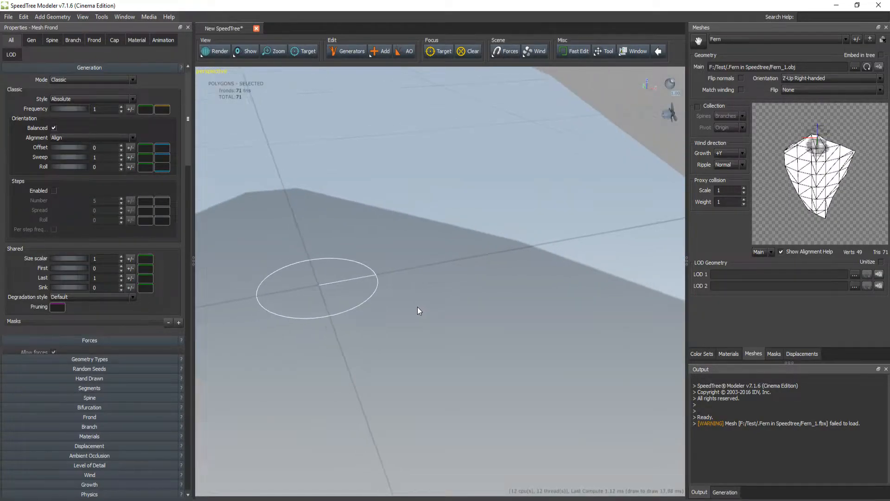
scroll(411, 305, "down", 2)
left_click_drag(394, 306, 320, 324)
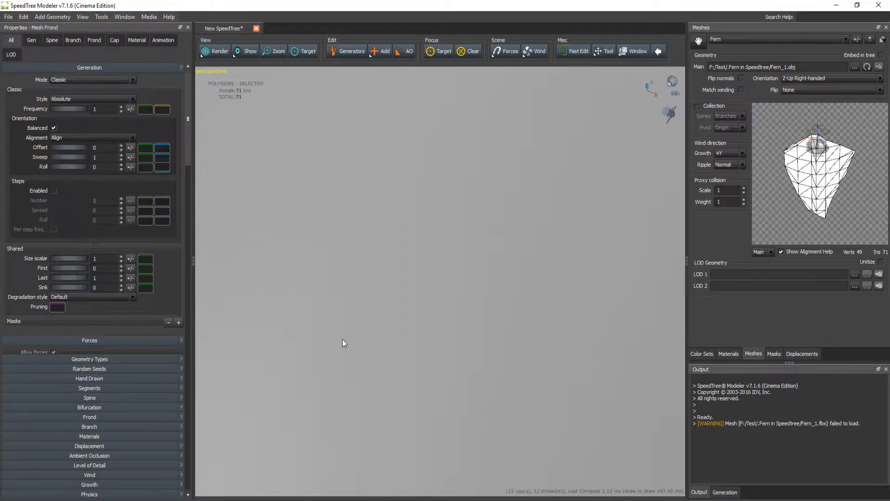
- Render the viewport as Wireframe to inspect the orientation of the mesh frond
left_click(216, 54)
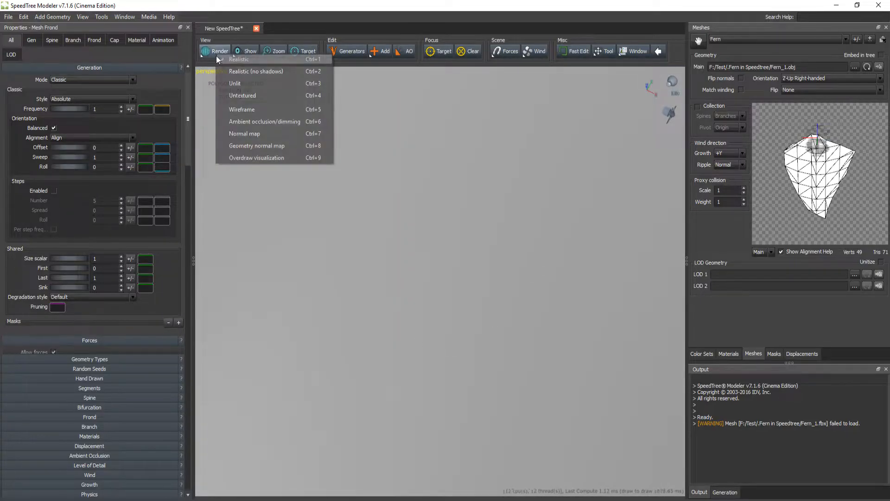
left_click(254, 111)
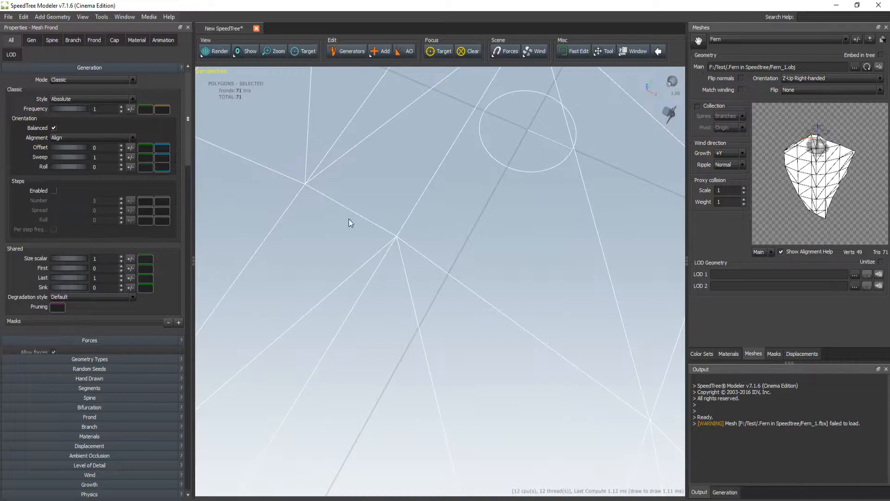
scroll(479, 243, "down", 10)
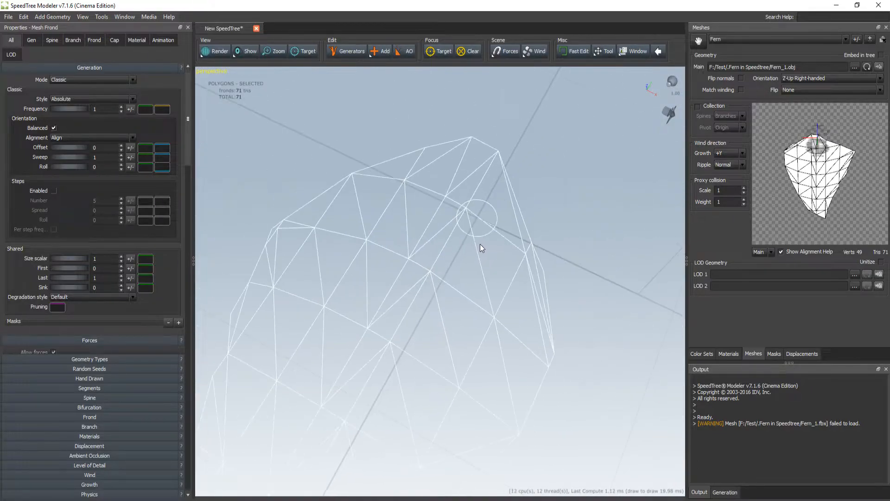
left_click_drag(424, 330, 430, 354)
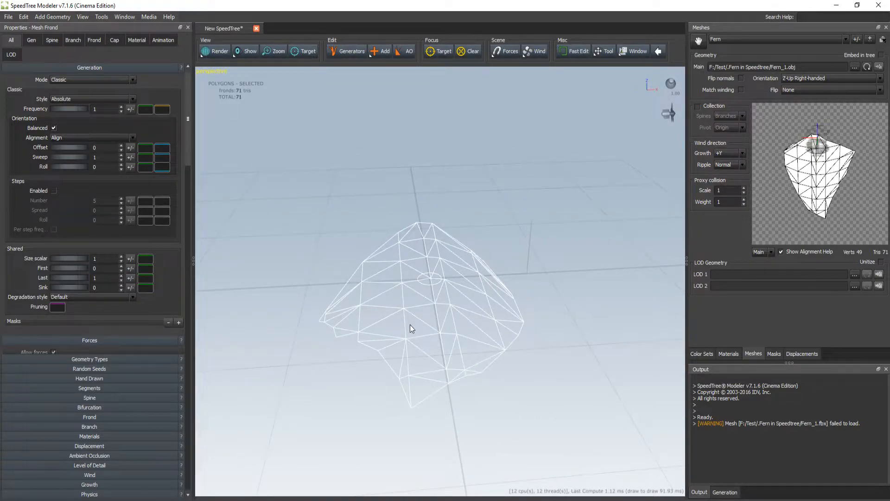
- Set the Fern mesh's orientation to Y-Up Right-handed and check how the frond stands
left_click(814, 78)
left_click(816, 95)
scroll(416, 289, "down", 3)
scroll(415, 289, "up", 6)
left_click_drag(415, 288, 383, 276)
- Return the viewport to Realistic rendering and view the upright frond up close
left_click(225, 55)
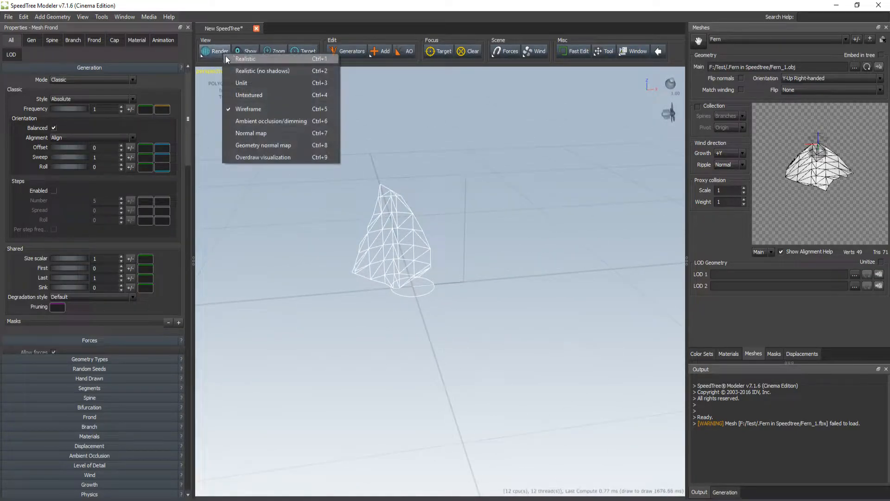
left_click(232, 63)
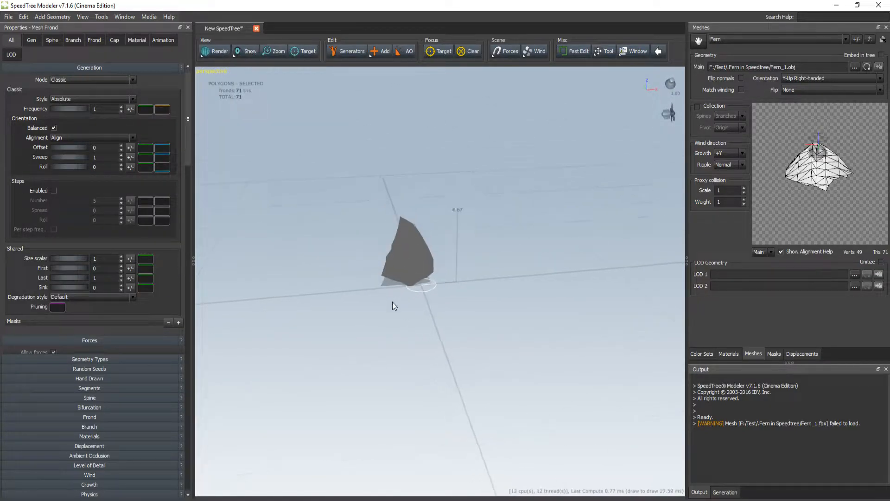
scroll(392, 302, "up", 3)
left_click_drag(396, 302, 335, 246)
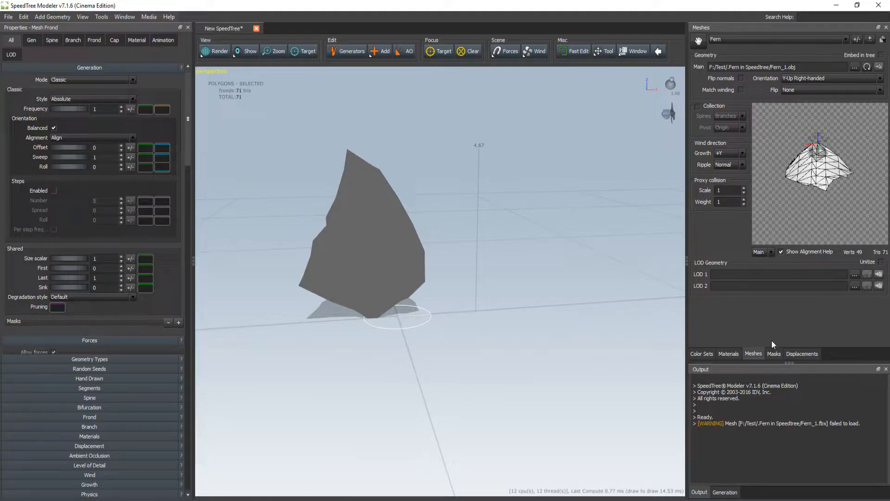
- Load Fern_2.obj as the main geometry of the Fern_1 mesh
left_click(797, 37)
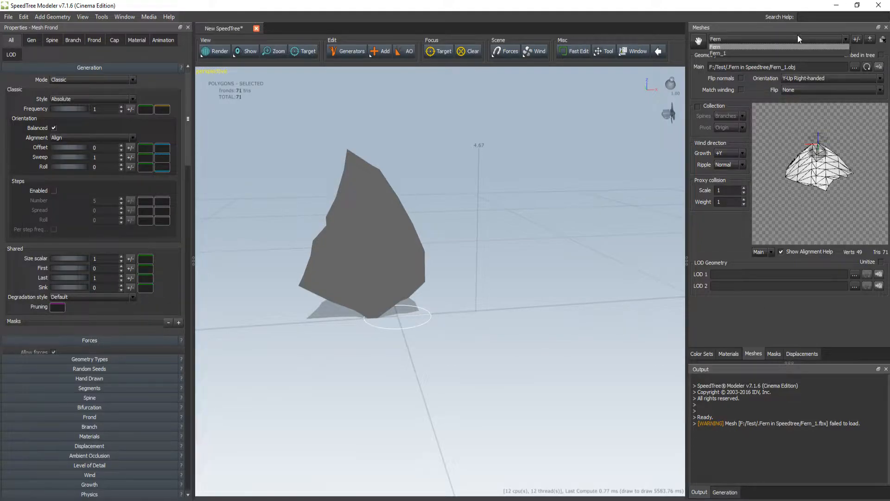
left_click(763, 53)
left_click(854, 68)
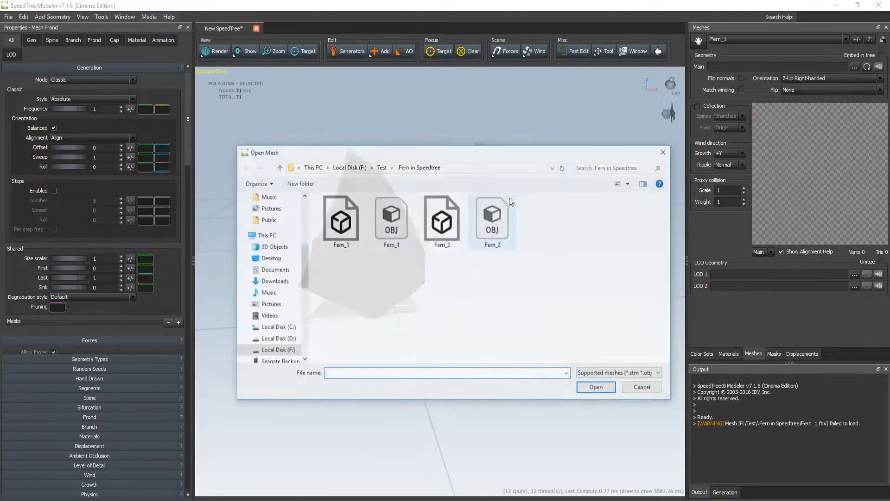
left_click(493, 245)
left_click(610, 391)
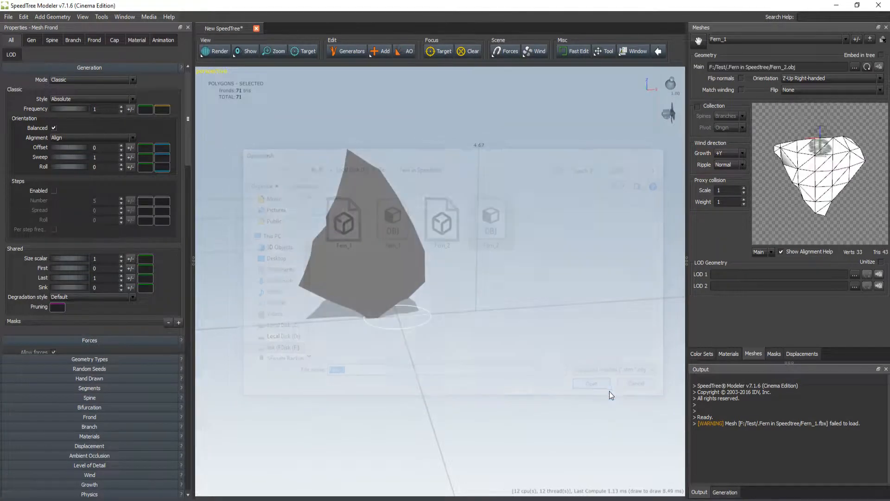
- Set the Fern_1 mesh's orientation to Y-Up Right-handed and apply the mesh to the frond
left_click(842, 81)
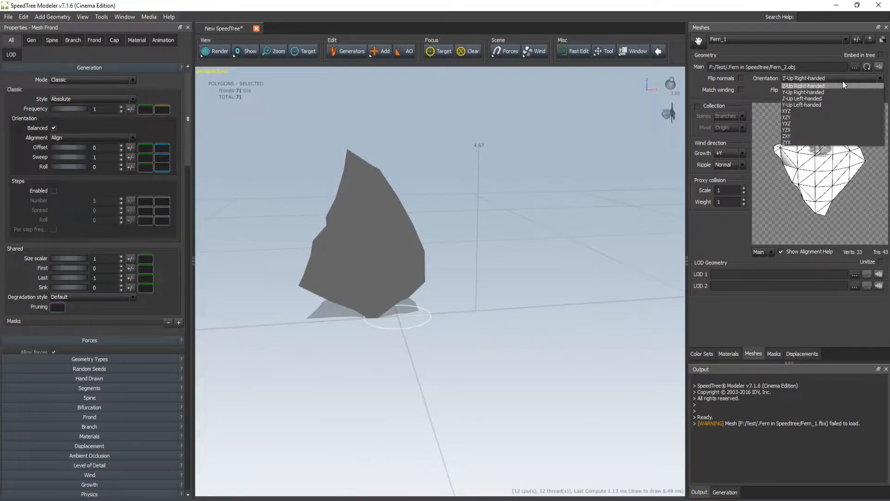
left_click(825, 90)
left_click_drag(698, 41, 351, 242)
left_click_drag(410, 272, 323, 352)
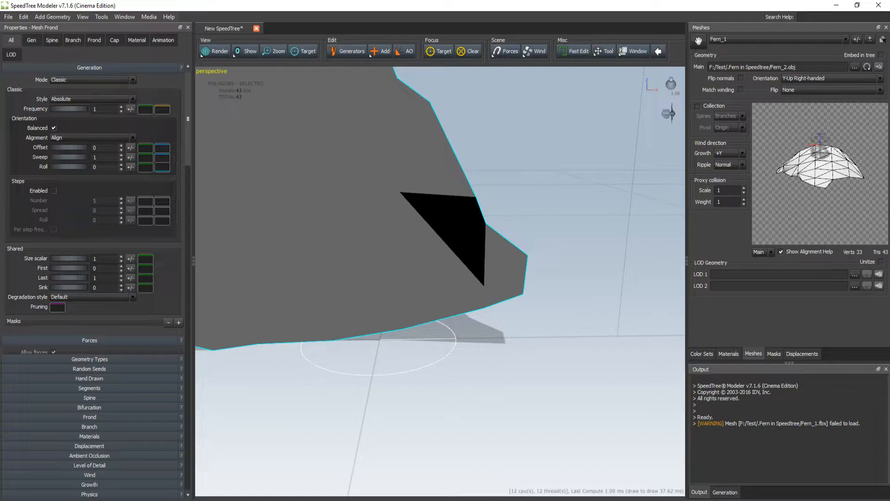
- Switch to Cinema 4D and add a Line Cut edge near the lower-right corner of the last Fern_2 object
left_click(344, 463)
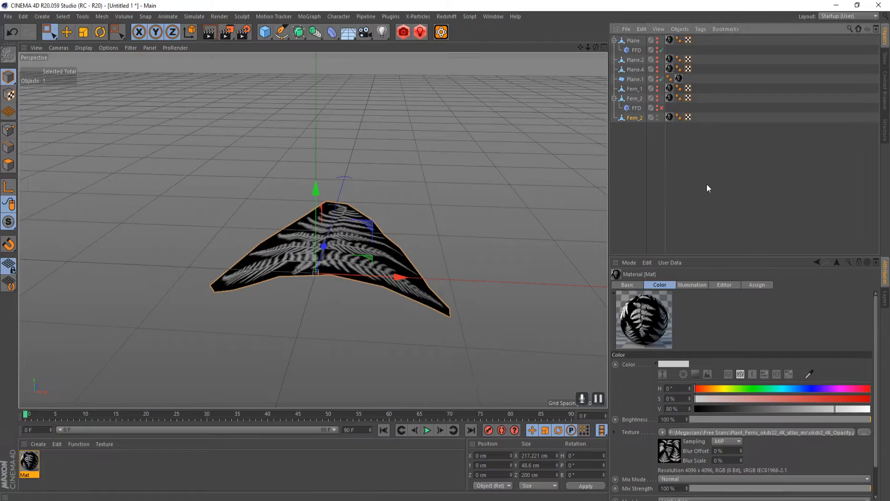
left_click(639, 119)
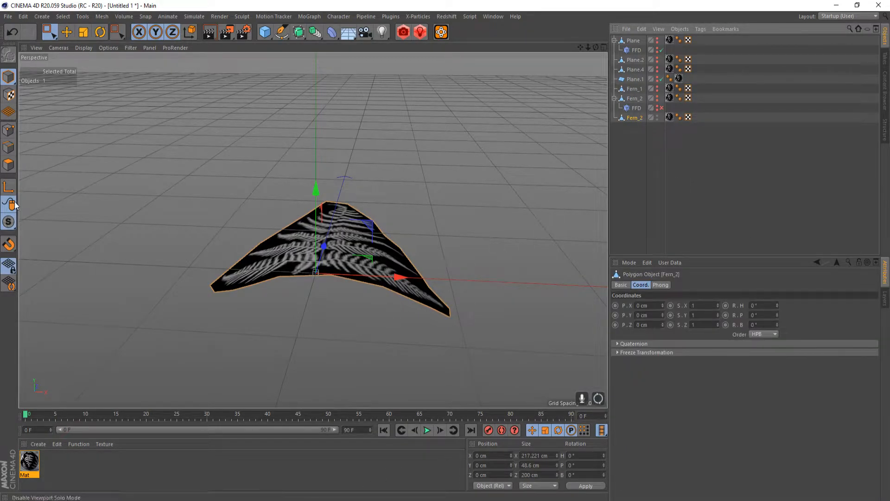
left_click(14, 129)
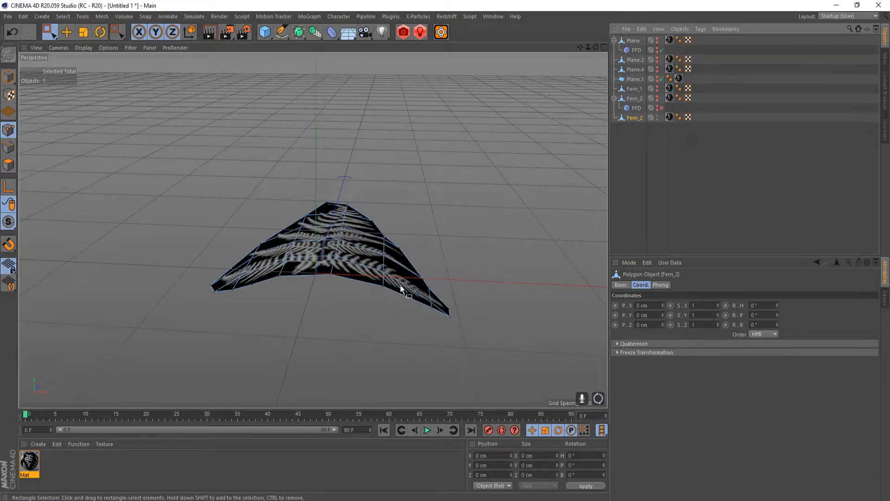
left_click_drag(401, 308, 453, 241, "alt")
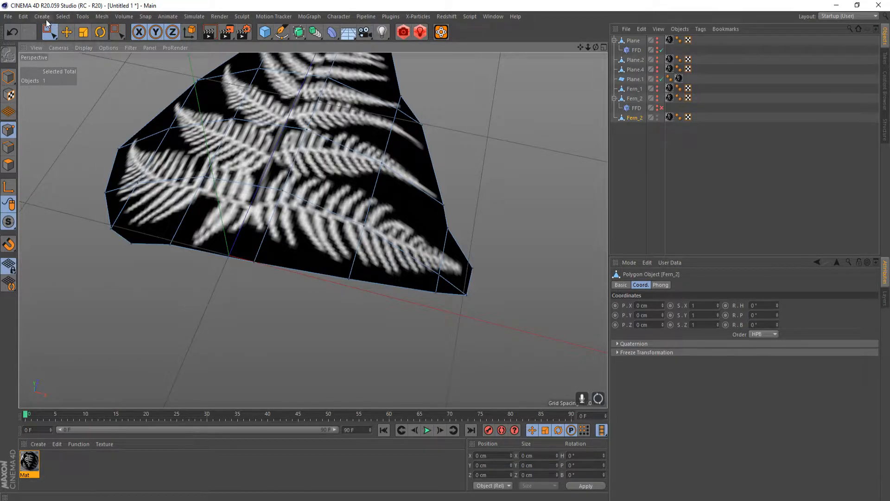
left_click_drag(119, 34, 153, 80)
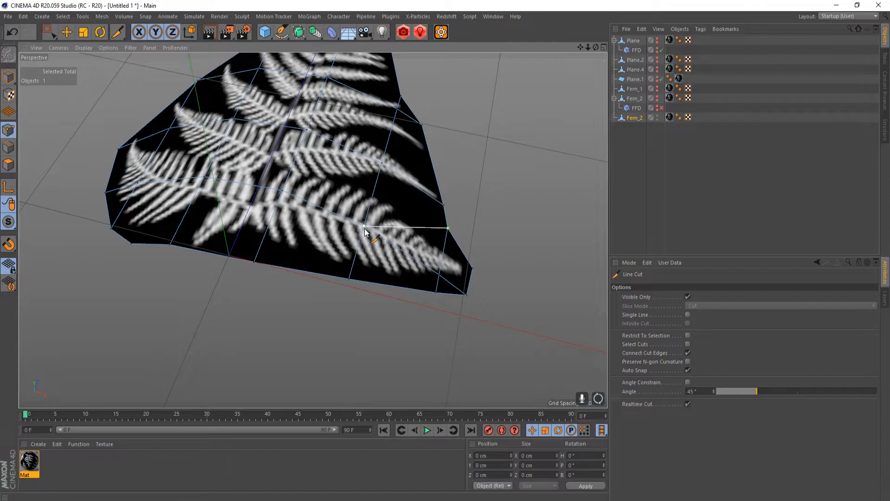
key("Escape")
key("Escape")
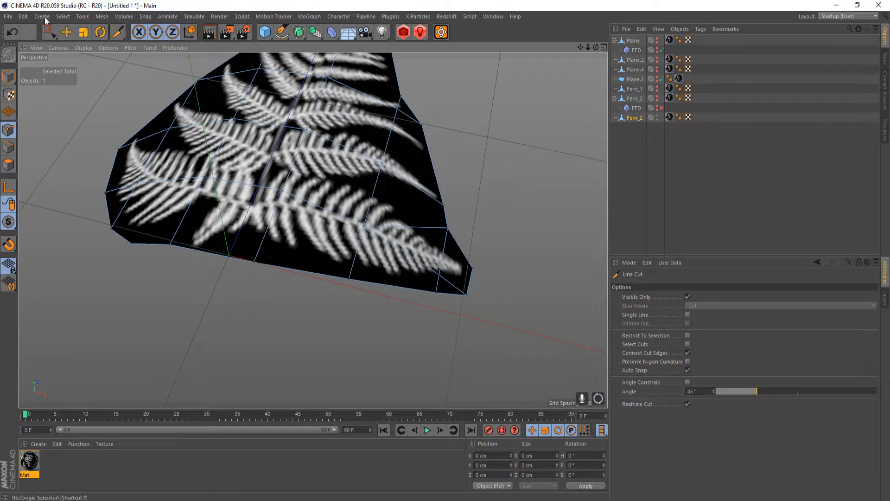
- Export the last Fern_2 object as a Wavefront OBJ with default settings, overwriting Fern_2 in the .Fern in Speedtree folder
left_click(7, 80)
right_click_drag(350, 158, 319, 166, "alt")
left_click_drag(319, 166, 354, 160, "alt")
middle_click_drag(354, 159, 380, 223, "alt")
left_click(632, 119)
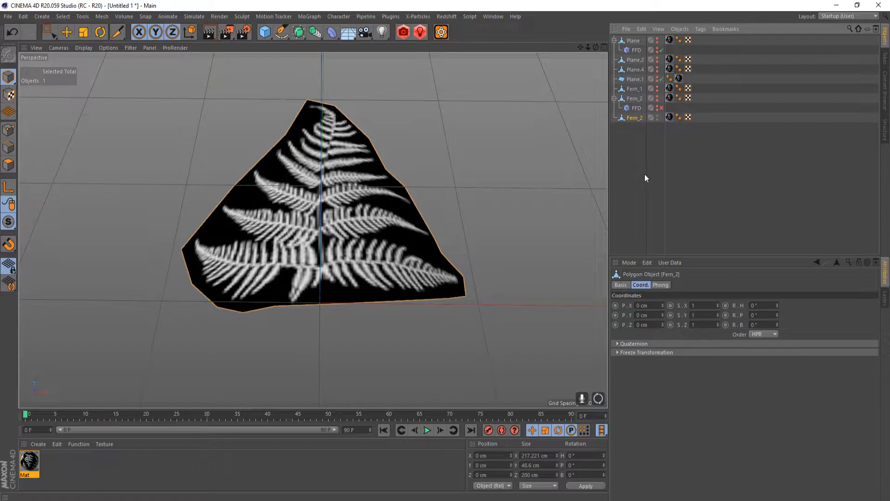
left_click(621, 29)
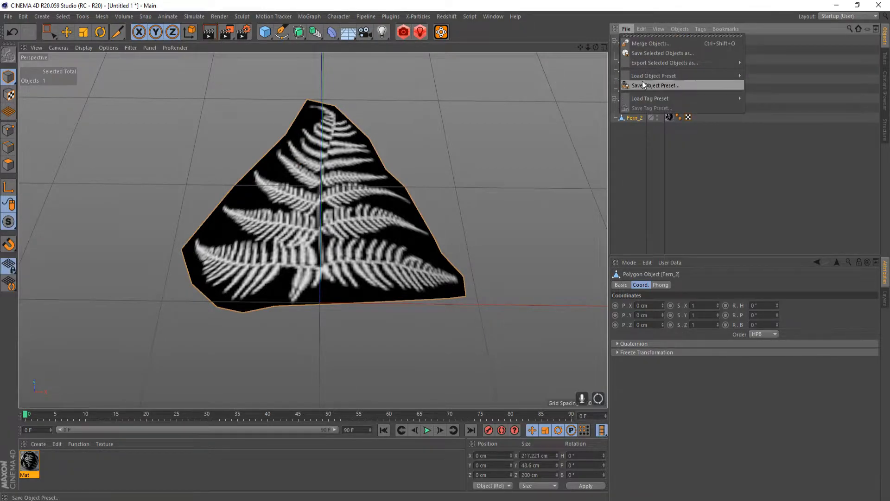
mouse_move(682, 64)
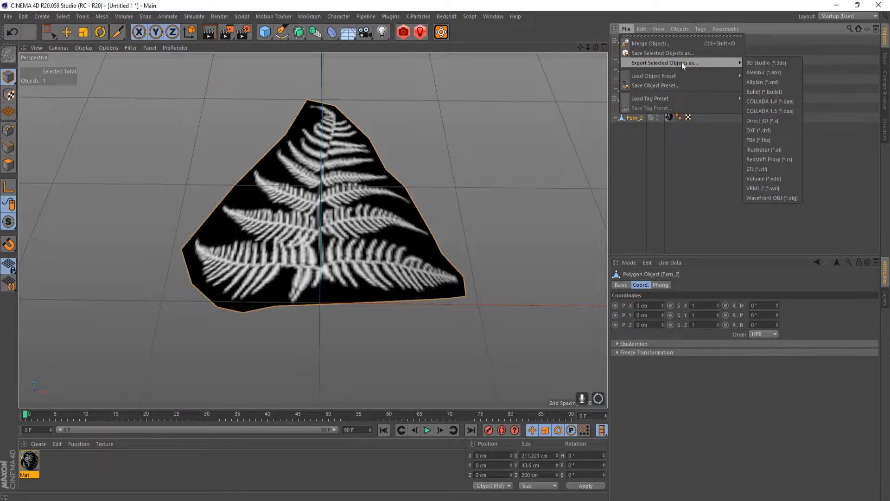
left_click(785, 198)
left_click(366, 255)
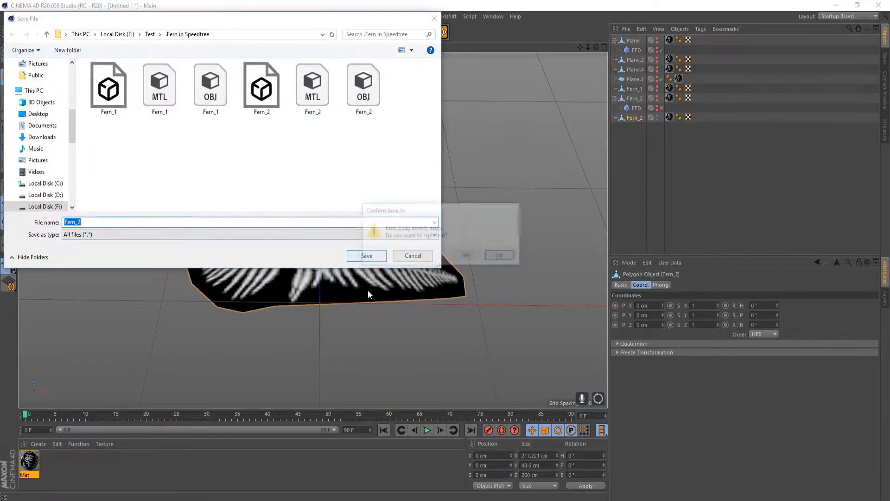
left_click(467, 257)
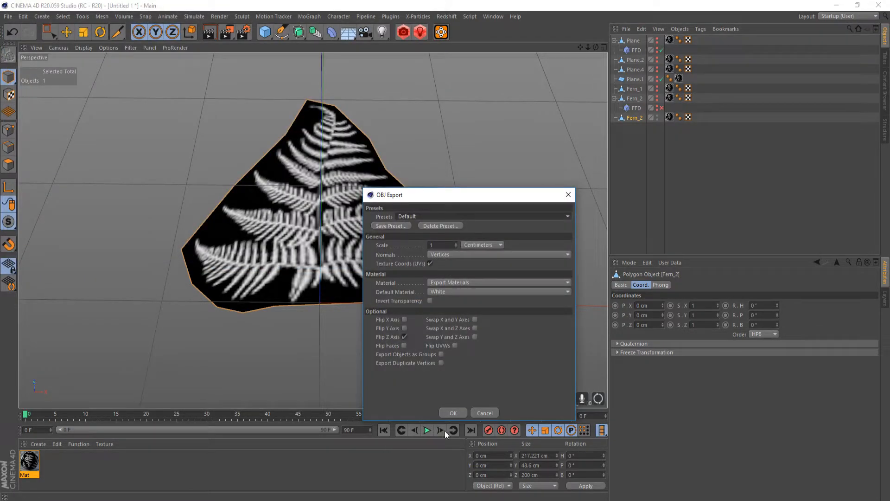
left_click(469, 411)
- Switch to SpeedTree Modeler, reload the Fern_1 mesh's Fern_2.obj geometry, and check the frond's surface
left_click(421, 494)
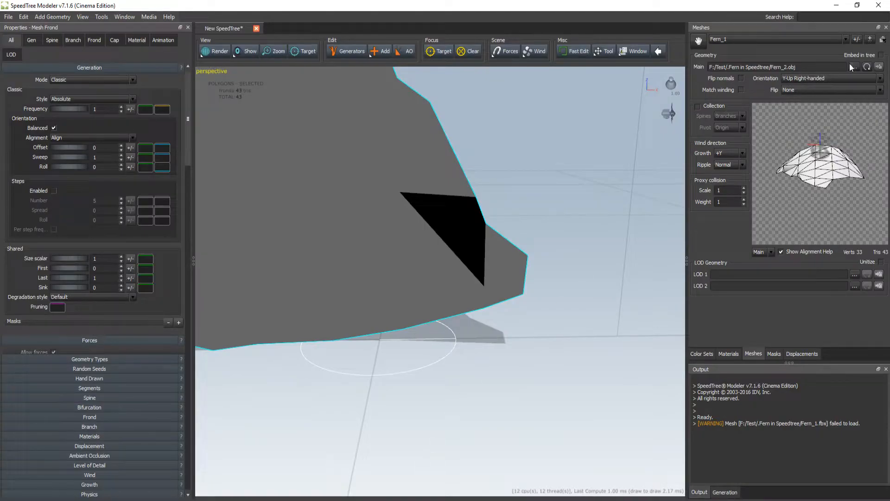
left_click(867, 67)
right_click(436, 262)
left_click(528, 185)
scroll(528, 185, "up", 2)
scroll(528, 186, "down", 6)
middle_click_drag(356, 269, 416, 302)
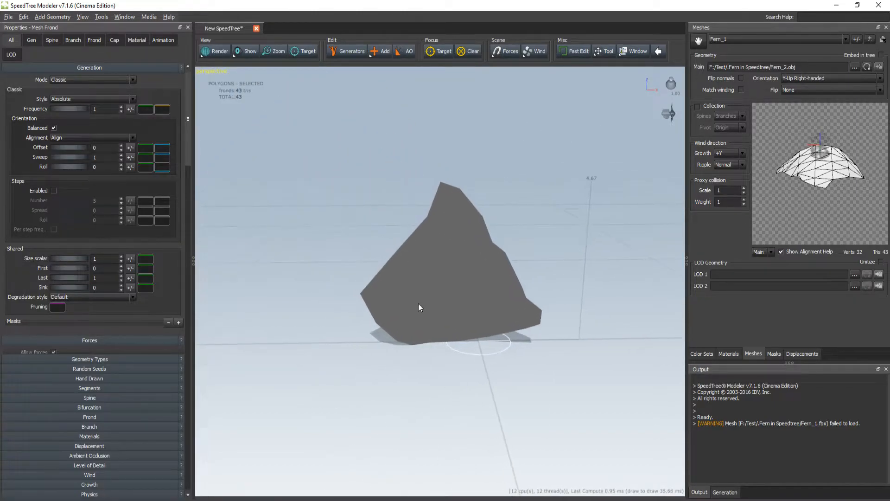
left_click_drag(462, 344, 456, 325)
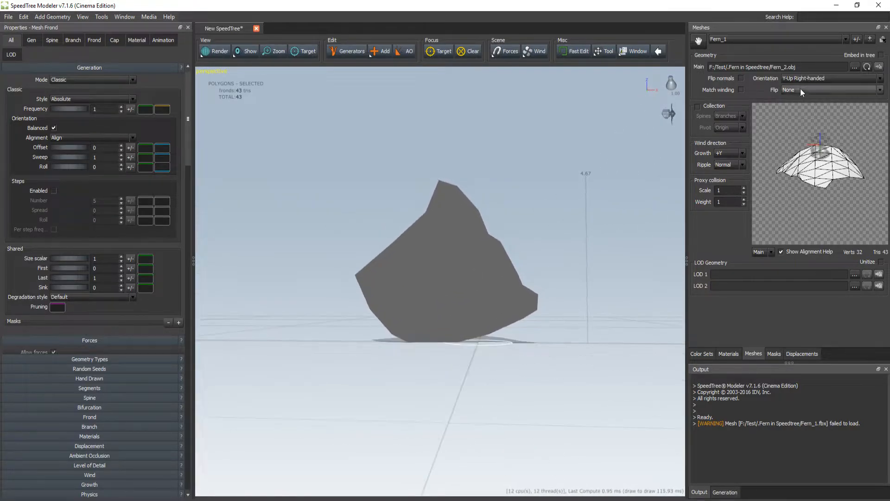
- Apply the Fern mesh to the mesh frond in the viewport
left_click(834, 35)
left_click(779, 54)
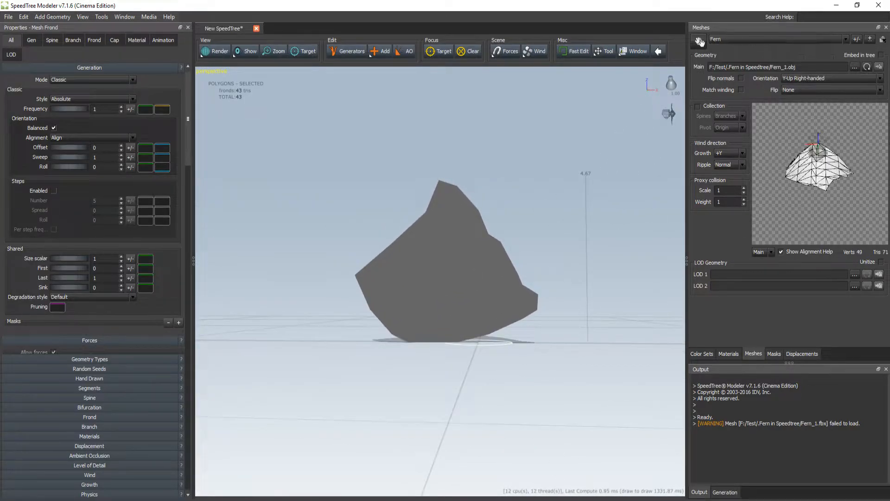
left_click_drag(691, 42, 466, 300)
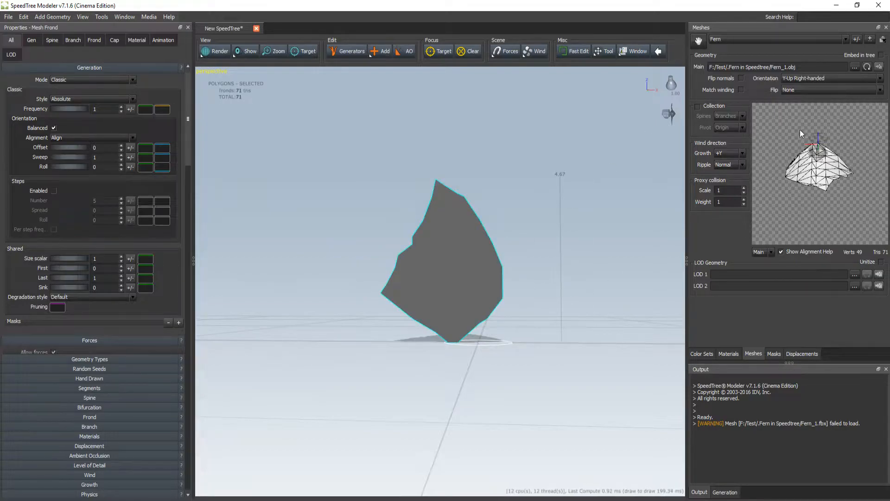
- Apply the Fern material to the mesh frond and inspect the textured leaf down to its stem base
left_click(740, 354)
left_click_drag(698, 41, 472, 258)
scroll(469, 348, "down", 3)
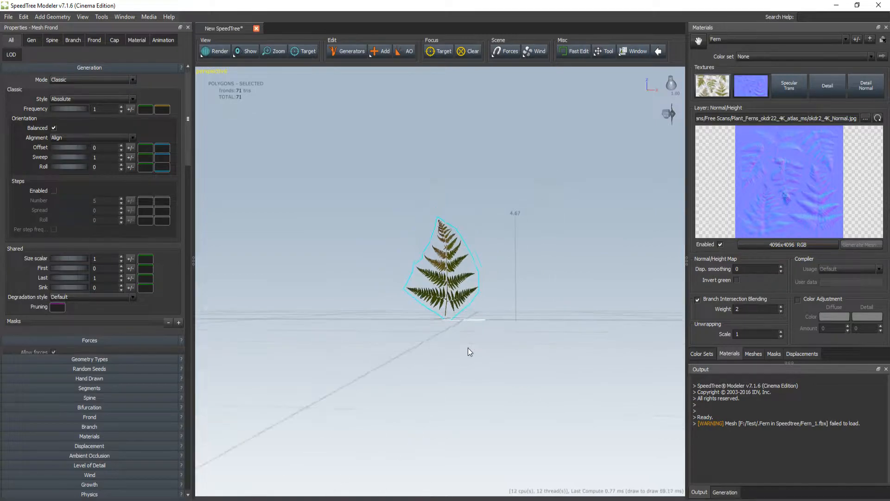
scroll(469, 348, "up", 6)
mouse_move(471, 396)
left_mouse_down()
mouse_move(533, 410)
mouse_move(472, 399)
left_mouse_up()
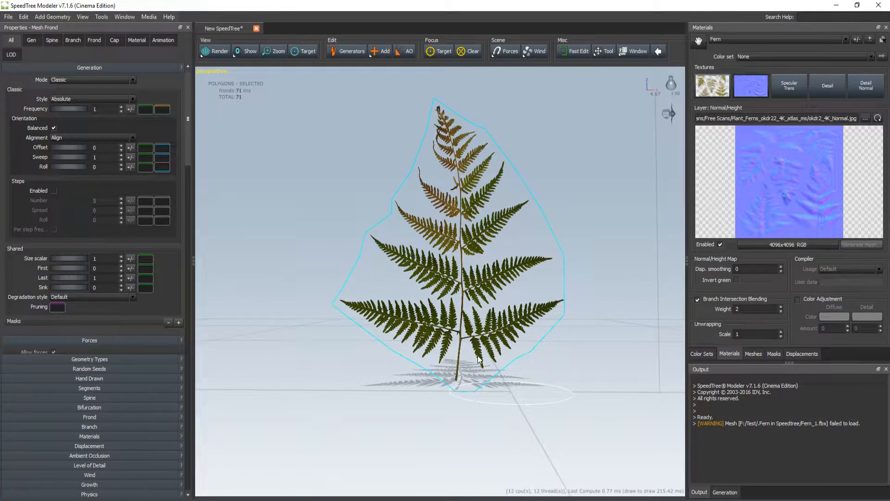
scroll(472, 371, "up", 3)
mouse_move(468, 360)
left_mouse_down()
mouse_move(478, 335)
mouse_move(493, 334)
mouse_move(467, 343)
left_mouse_up()
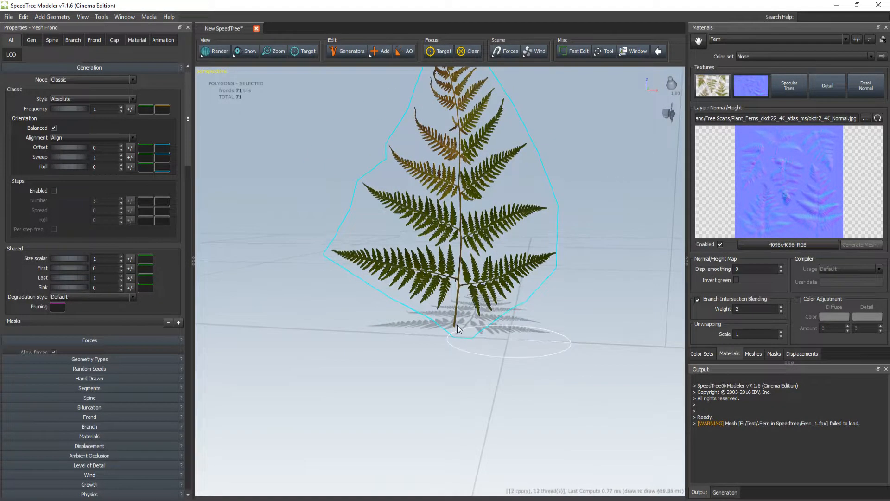
left_click(457, 326)
left_click(456, 310)
left_click_drag(464, 352, 492, 352)
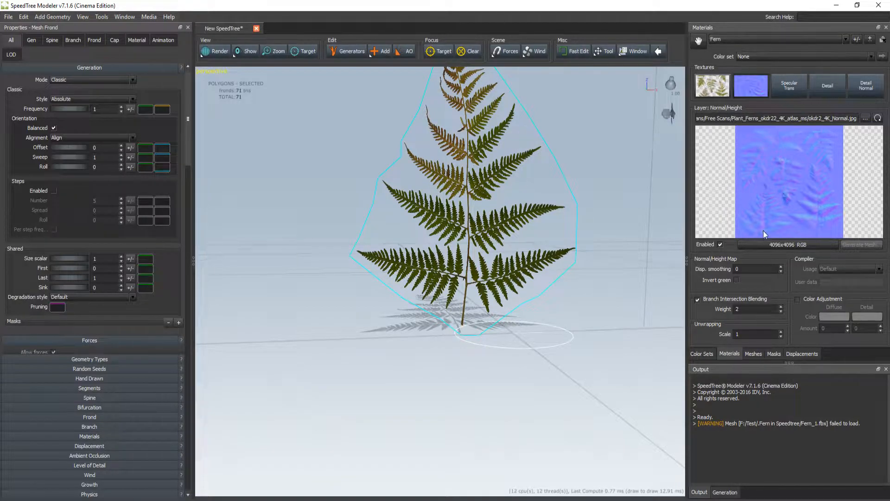
- Apply the Fern_1 mesh to the textured frond and inspect its shape
left_click(754, 353)
left_click(716, 43)
left_click(725, 52)
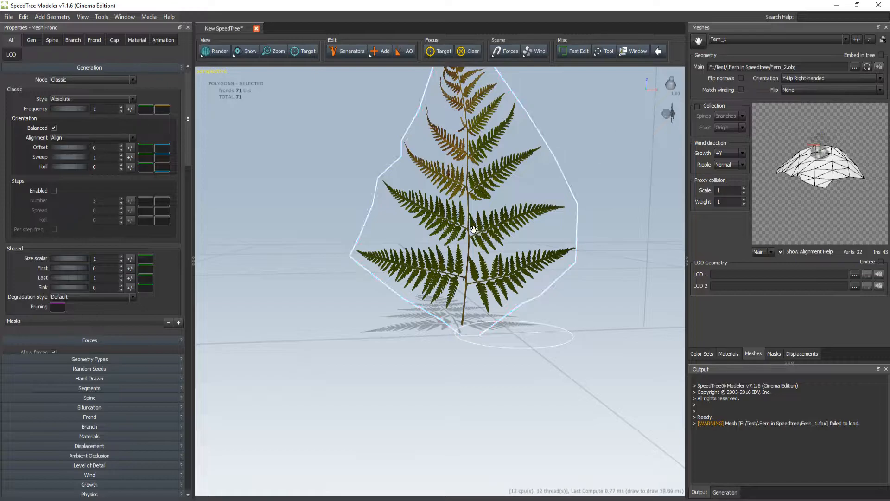
left_click_drag(465, 332, 483, 344)
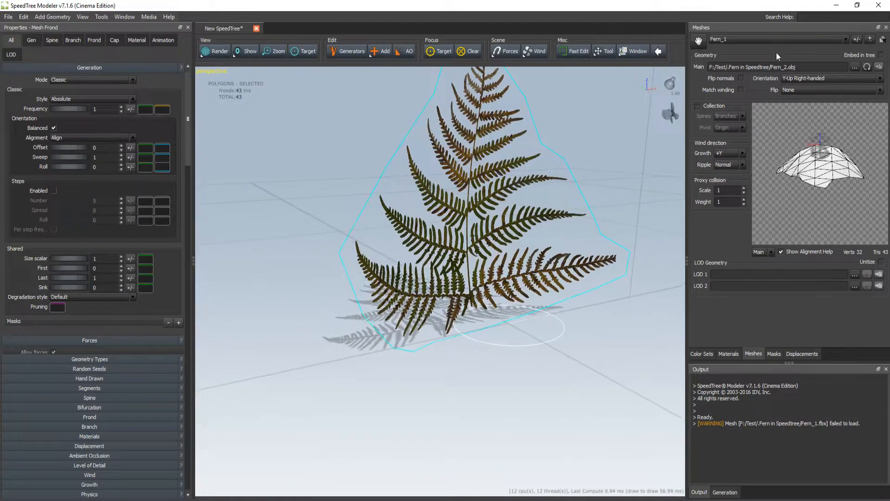
- Apply the Fern mesh with Fern_1.obj geometry to the frond in the viewport and check its shape
left_click(726, 44)
left_click(738, 46)
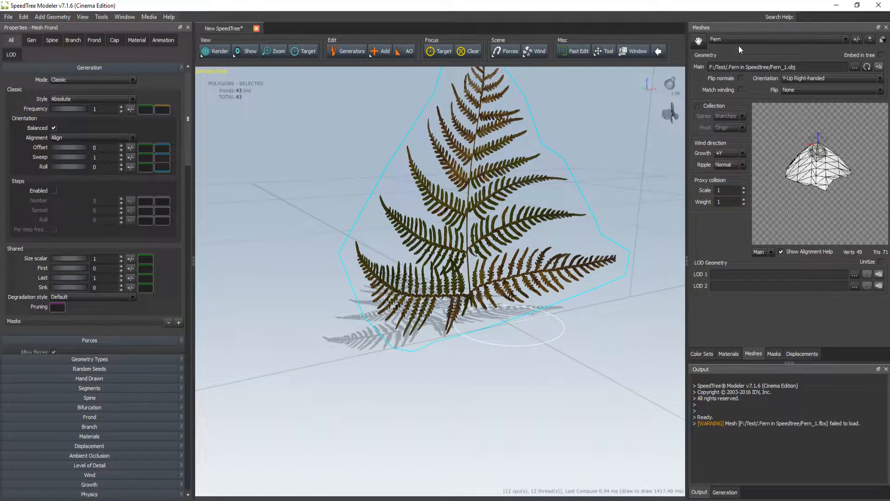
left_click_drag(698, 41, 397, 244)
left_click(698, 42)
left_click_drag(698, 41, 535, 200)
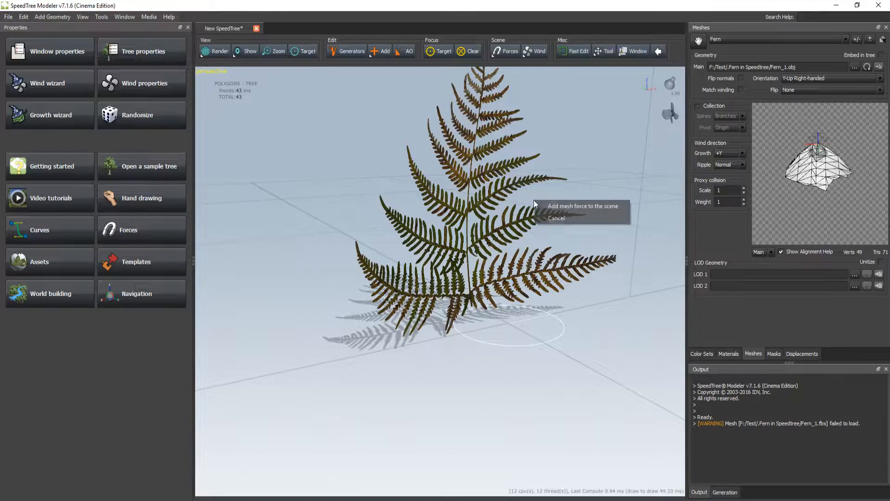
left_click(699, 68)
left_click_drag(700, 42, 482, 278)
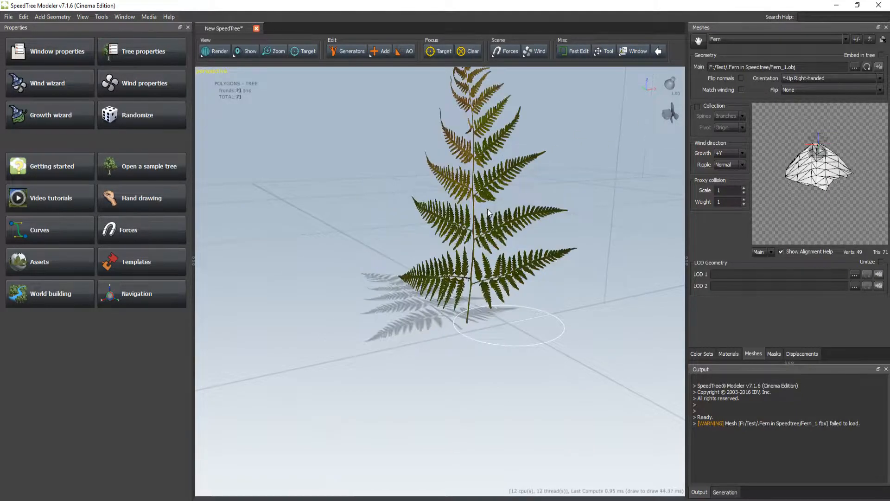
left_click_drag(462, 327, 442, 282)
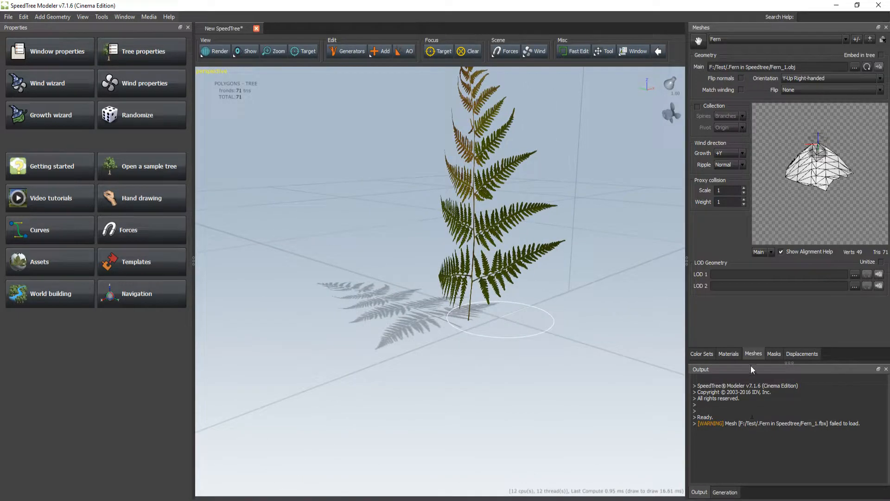
- Show the generation graph, set the Tree generator's Sink to 0.2, and check the frond's stem base against the ground
left_click(725, 492)
left_click(772, 439)
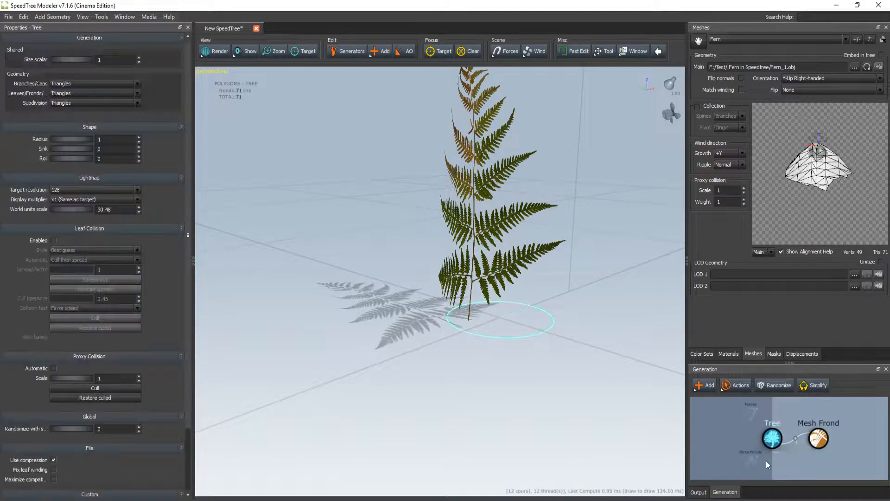
left_click(817, 438)
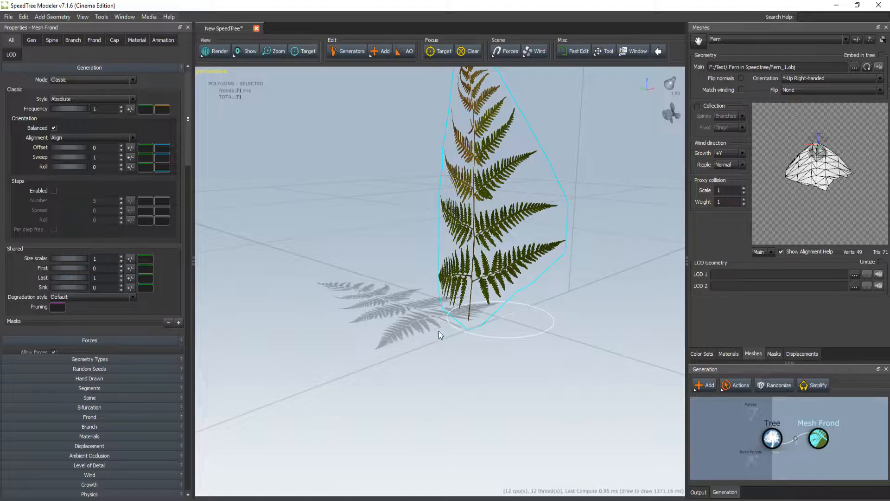
left_click_drag(467, 337, 468, 309)
scroll(467, 318, "down", 4)
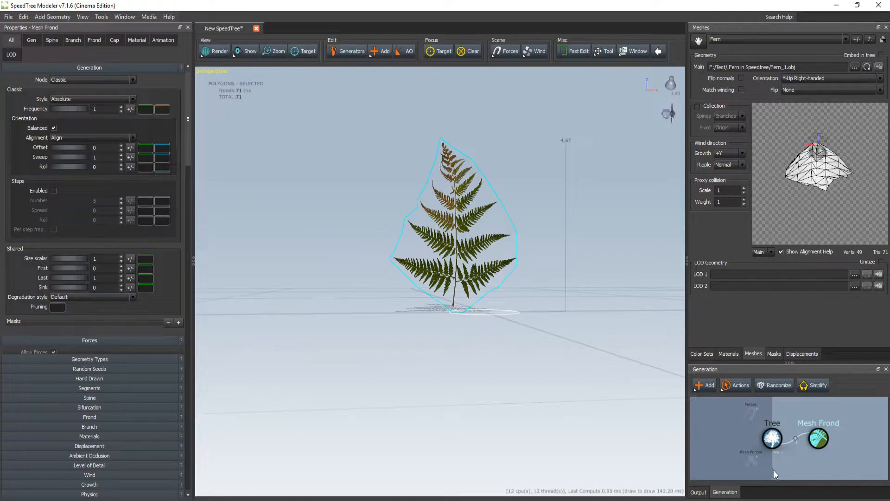
left_click(772, 448)
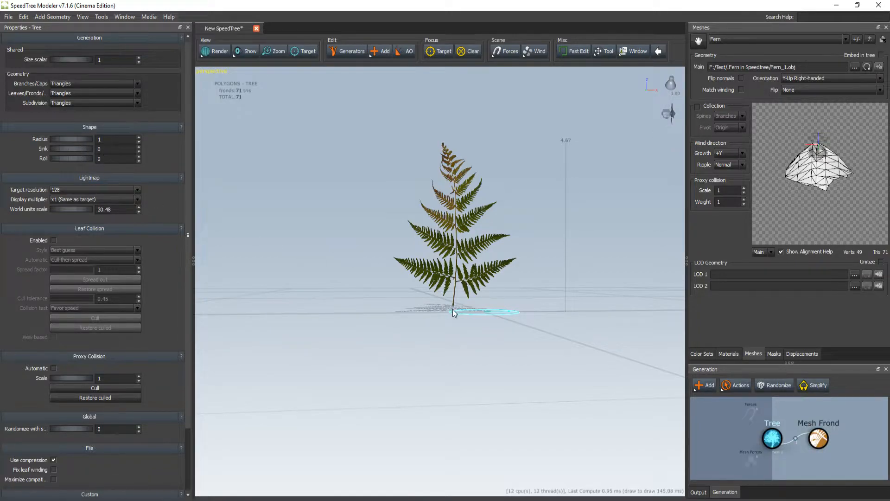
mouse_move(486, 326)
left_mouse_down()
mouse_move(521, 334)
mouse_move(483, 326)
left_mouse_up()
scroll(497, 324, "down", 3)
scroll(491, 323, "up", 6)
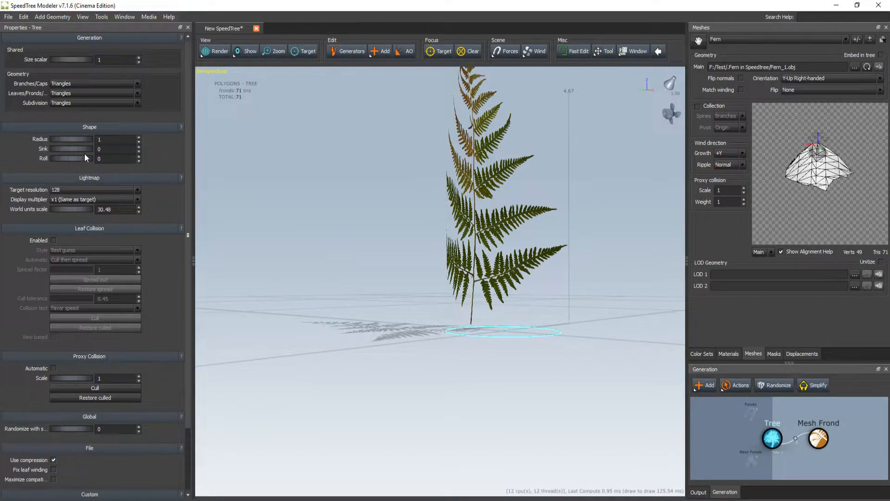
mouse_move(79, 151)
left_mouse_down()
mouse_move(71, 151)
mouse_move(88, 152)
left_mouse_up()
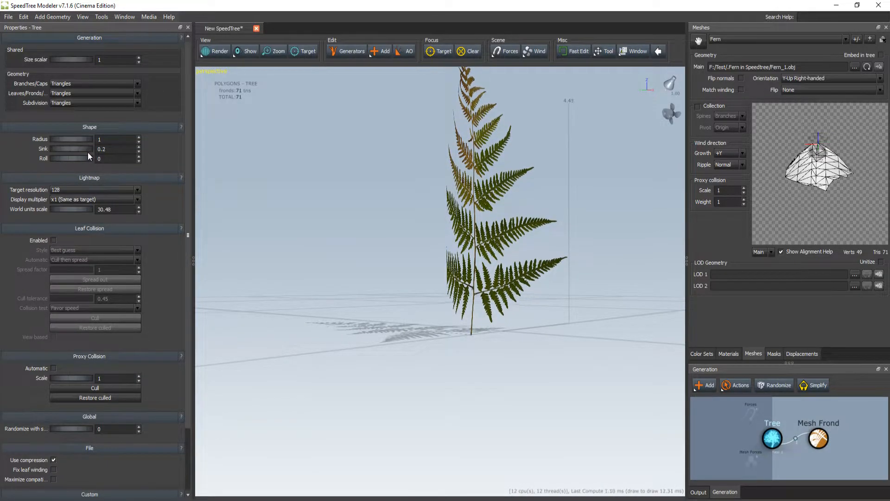
left_click_drag(456, 345, 415, 363)
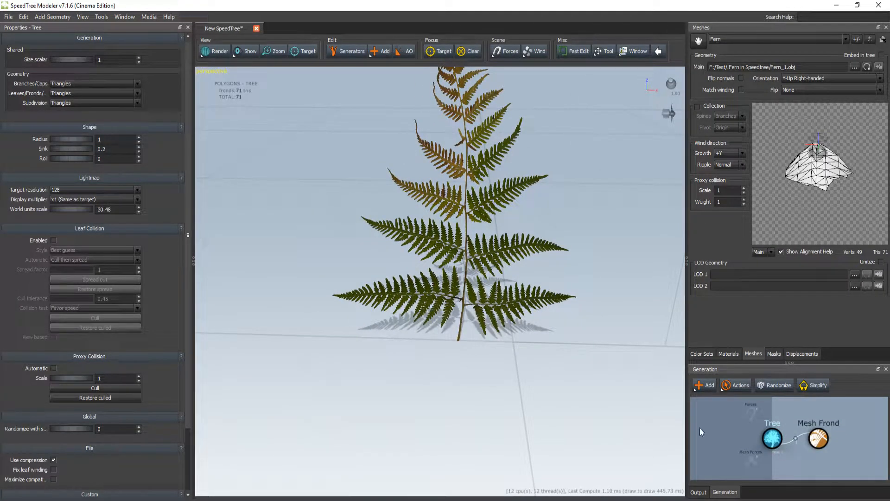
- Set the Mesh Frond generator's Frequency to 5 with a variance of 2
left_click(819, 433)
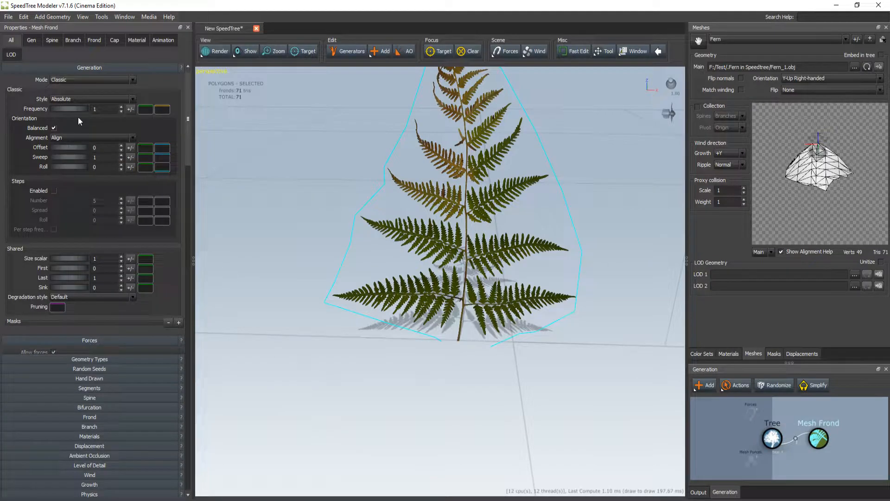
scroll(486, 272, "down", 5)
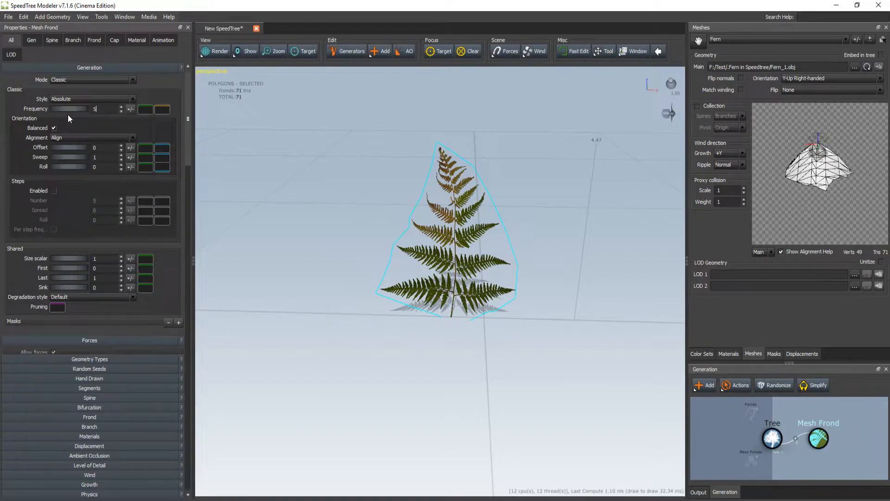
key("Return")
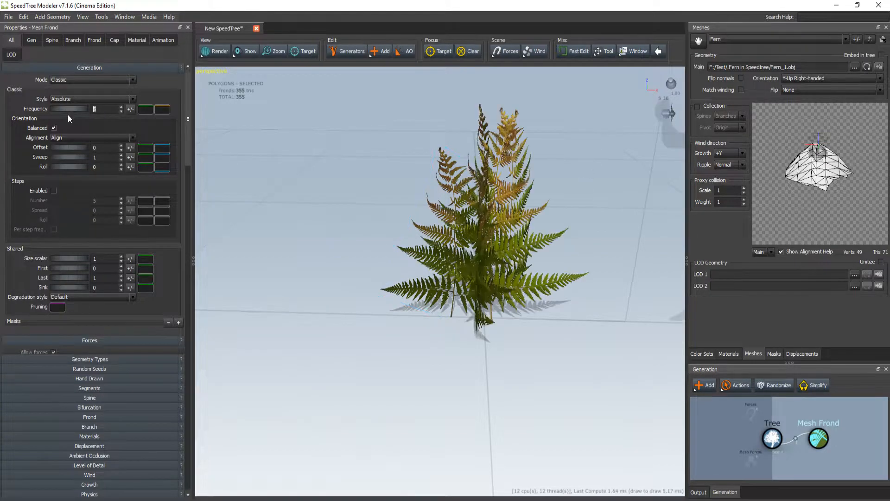
left_click(130, 110)
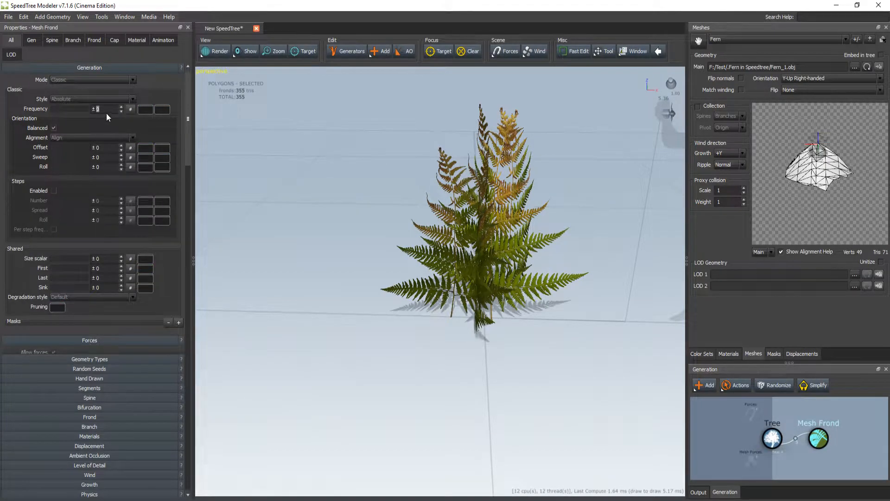
type("2")
key("Return")
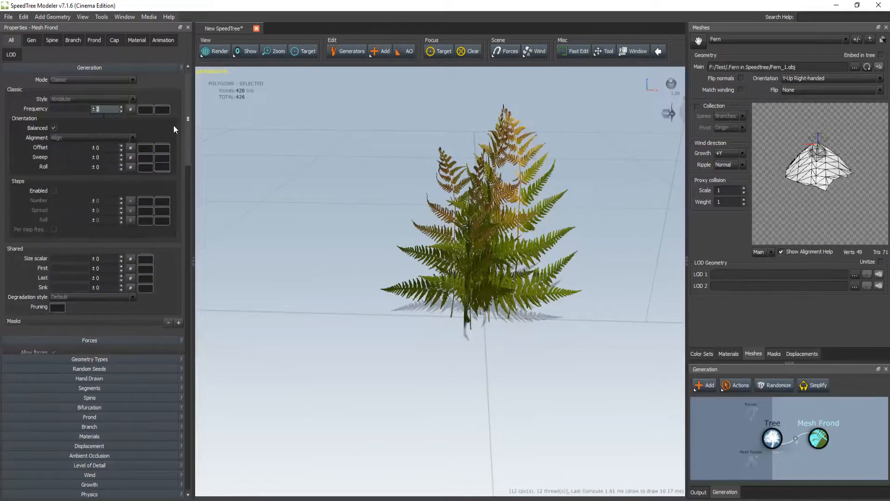
left_click(130, 109)
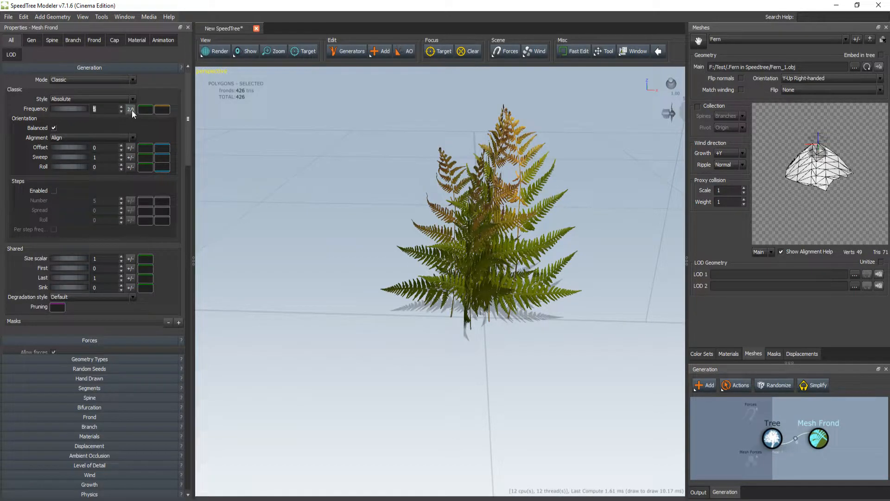
left_click_drag(507, 310, 432, 291)
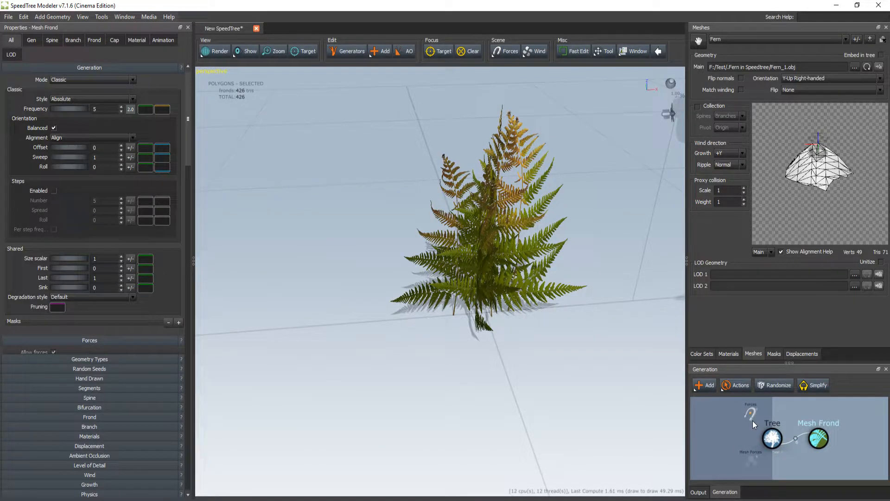
- Add a Direction force to the scene and check its arrow beside the fern
right_click(756, 408)
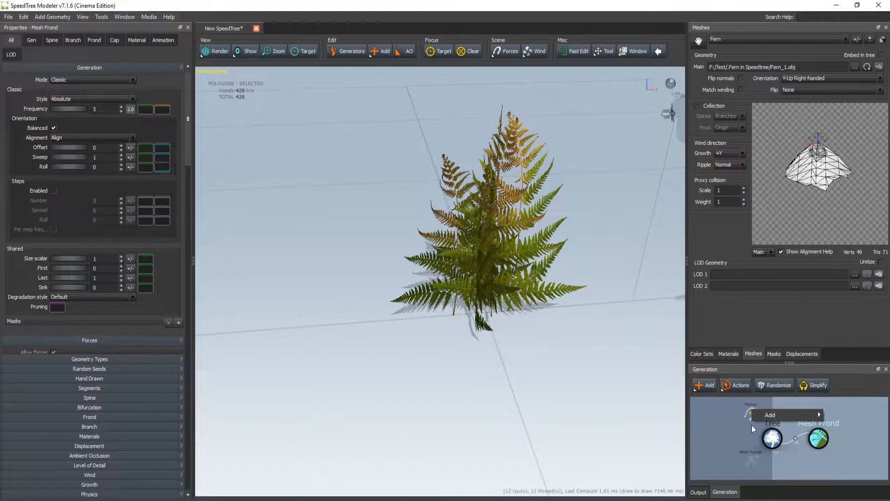
mouse_move(766, 411)
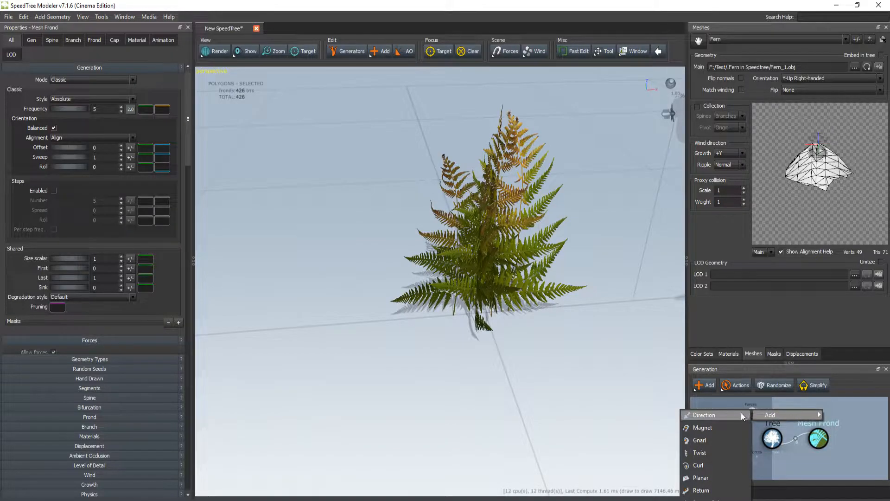
left_click(726, 416)
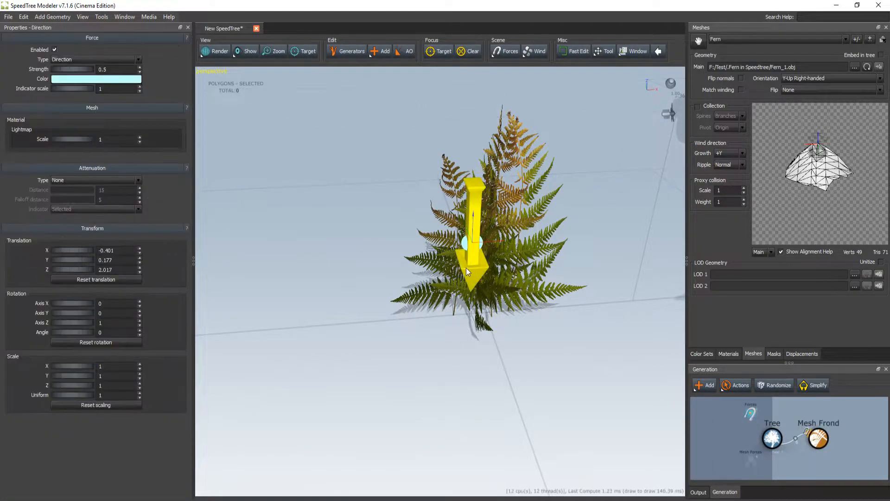
middle_click_drag(446, 304, 459, 288)
scroll(501, 240, "down", 3)
middle_click_drag(504, 243, 471, 252)
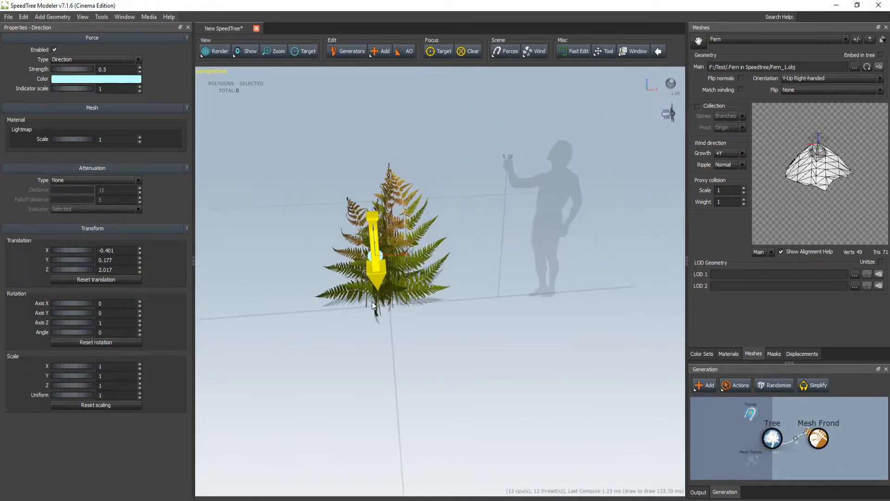
scroll(375, 304, "down", 2)
scroll(381, 301, "up", 4)
middle_click_drag(367, 298, 441, 338)
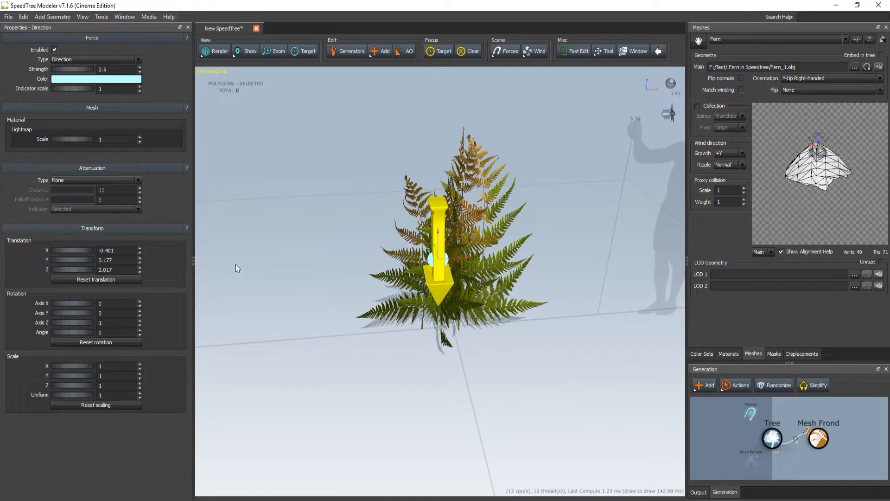
- Hide the Direction force's arrow in the viewport and reselect the Mesh Frond generator
left_click(819, 438)
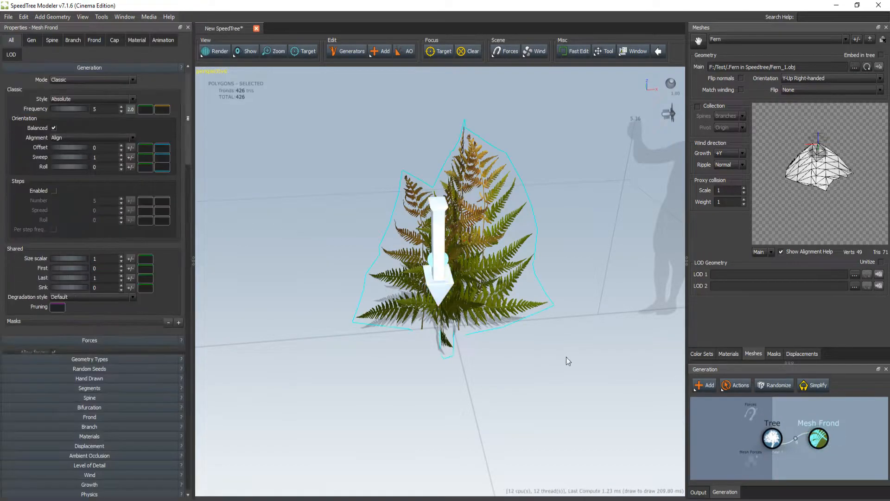
left_click(436, 307)
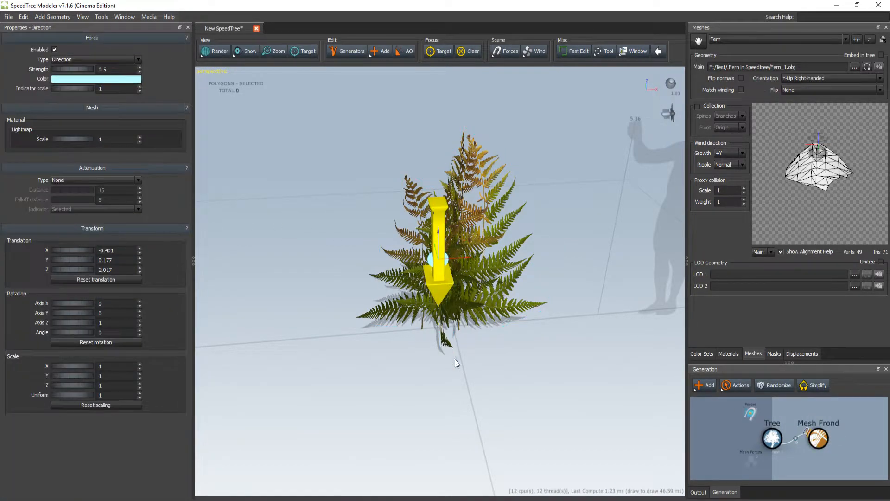
left_click(421, 407)
left_click(818, 437)
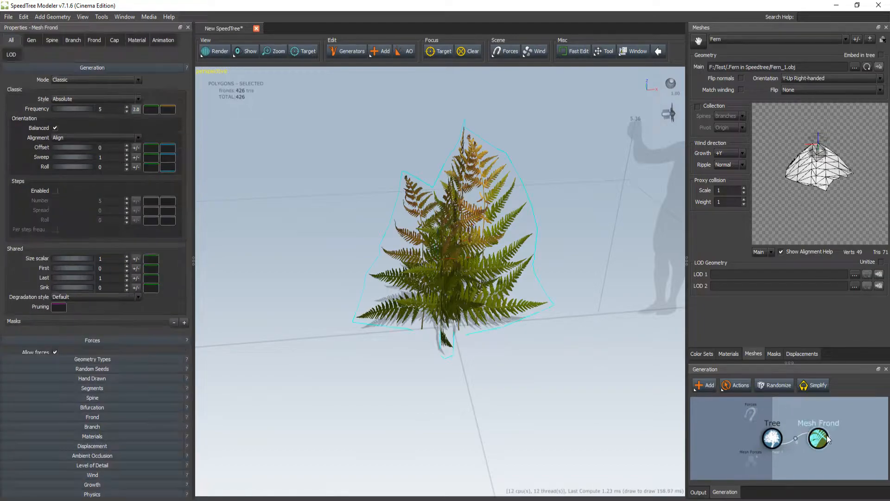
- Try a different Direction force strength on the mesh frond and undo the change
left_click_drag(444, 344, 471, 325)
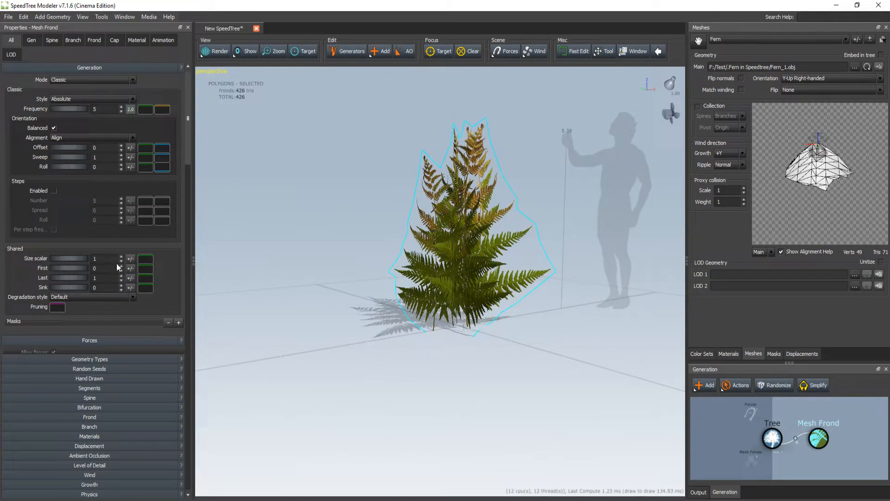
scroll(128, 270, "down", 3)
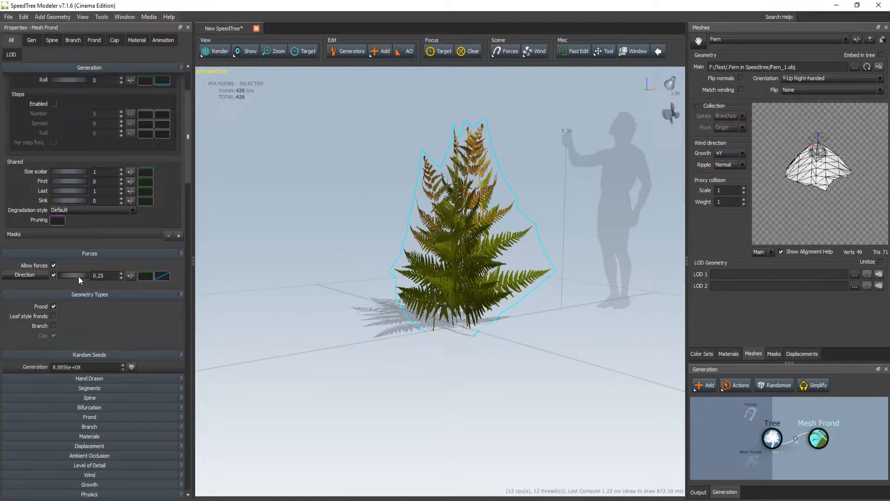
left_click_drag(85, 275, 110, 277)
key("ctrl+z")
left_click_drag(441, 329, 459, 337)
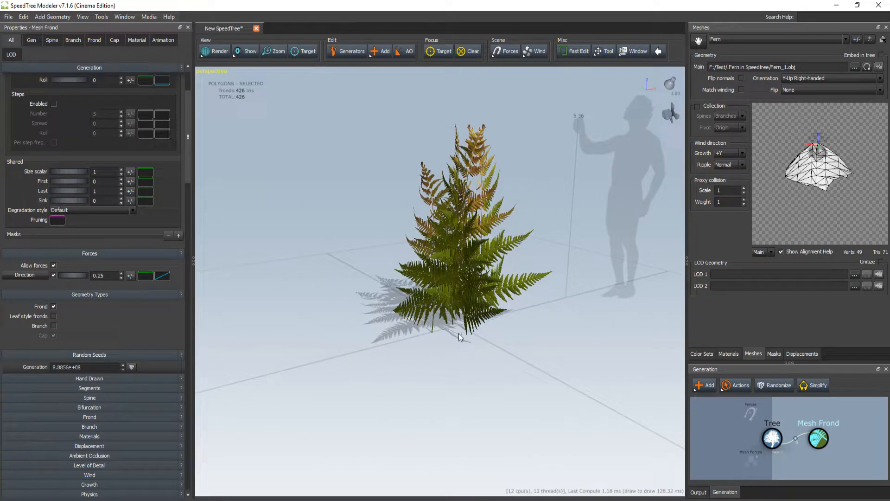
- Set the mesh frond's spine Start angle to -0.27 and examine the fern's shape from several angles
left_click(145, 377)
scroll(156, 334, "down", 10)
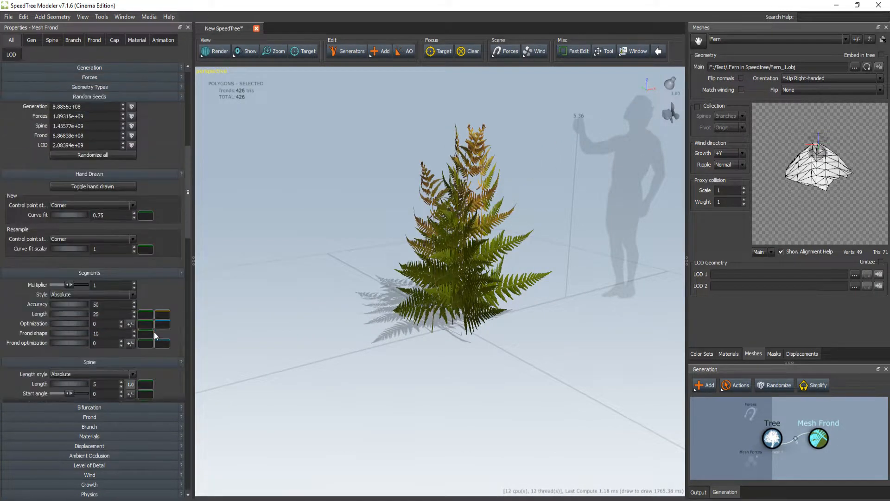
left_click_drag(486, 259, 488, 285)
left_click_drag(465, 312, 453, 315)
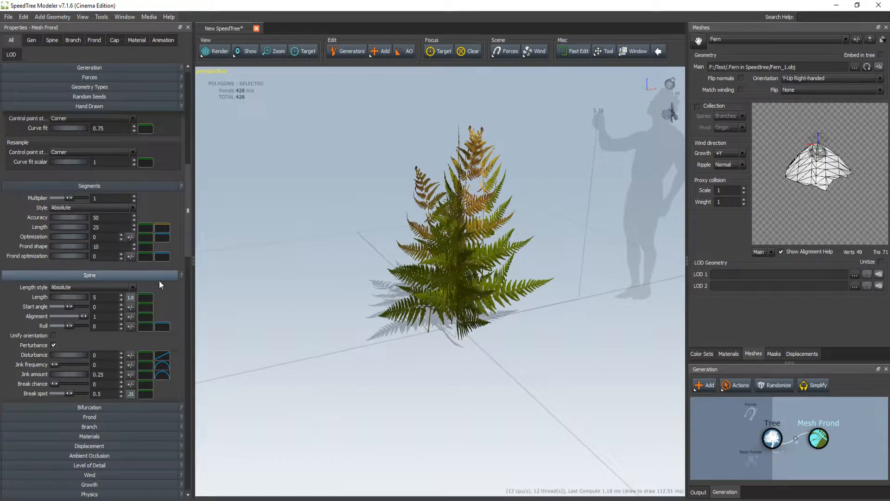
scroll(163, 285, "down", 1)
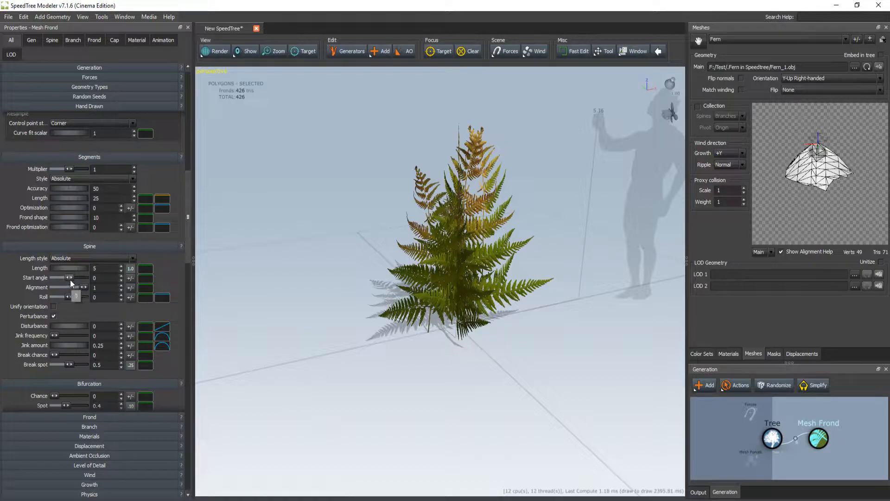
left_click_drag(70, 282, 67, 282)
left_click_drag(446, 357, 335, 330)
left_click_drag(67, 278, 65, 278)
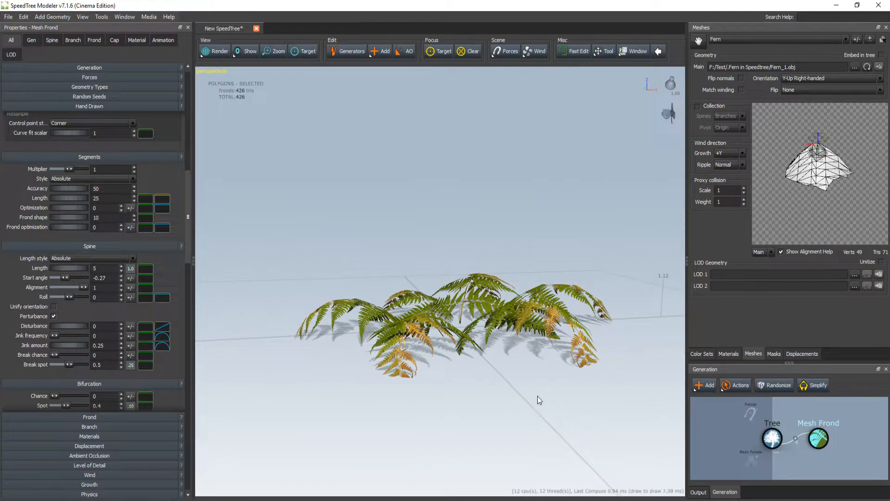
left_click_drag(537, 396, 574, 390)
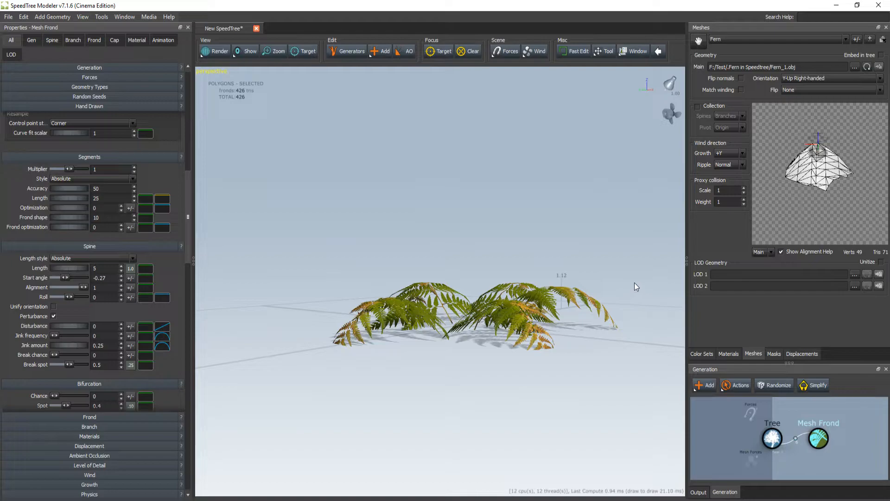
scroll(460, 291, "down", 4)
scroll(481, 288, "up", 8)
left_click_drag(480, 288, 403, 341)
scroll(405, 311, "up", 1)
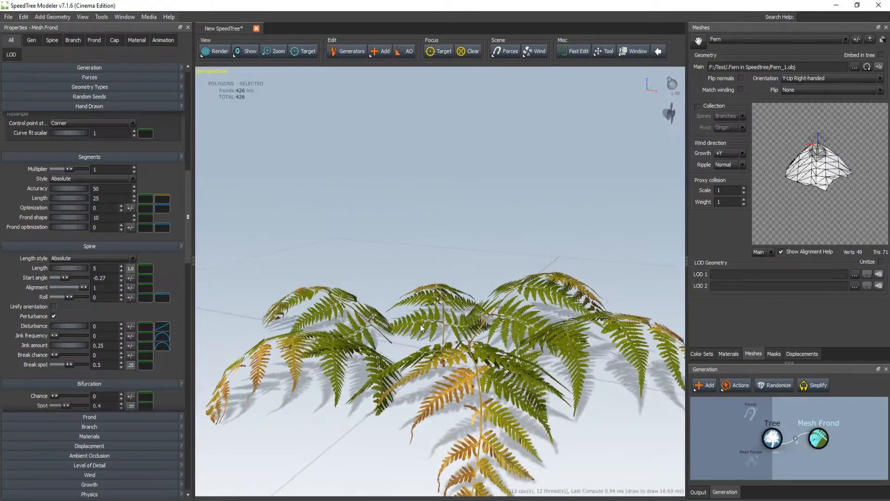
- Set the Direction force strength on the mesh frond to 0.08 and check the fern from above
left_click(94, 78)
left_click_drag(74, 101, 65, 100)
left_click_drag(346, 282, 446, 345)
scroll(447, 318, "up", 3)
scroll(447, 320, "down", 5)
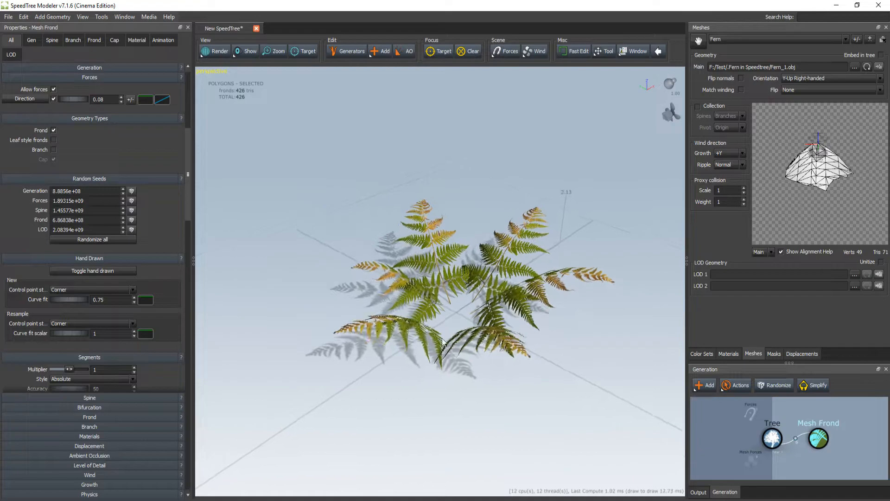
- Set the mesh frond's spine Start angle to -0.334 and examine the fern from another angle
left_click(102, 420)
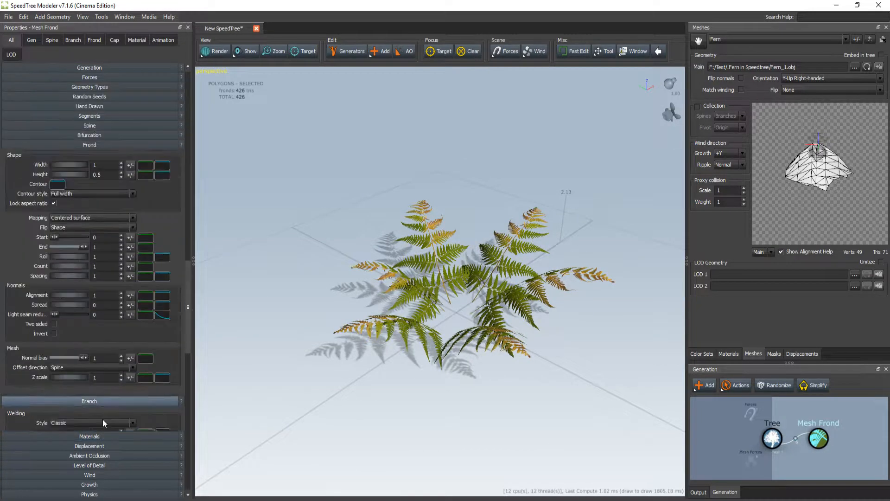
left_click(111, 126)
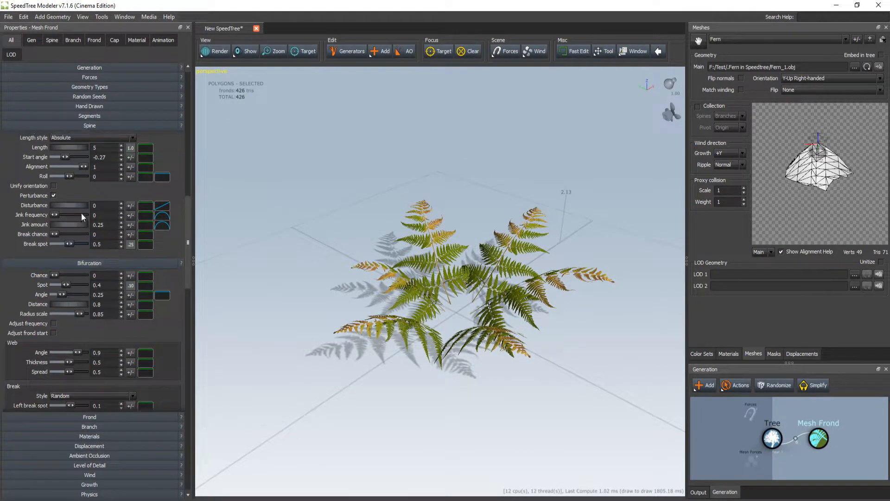
left_click_drag(66, 157, 65, 161)
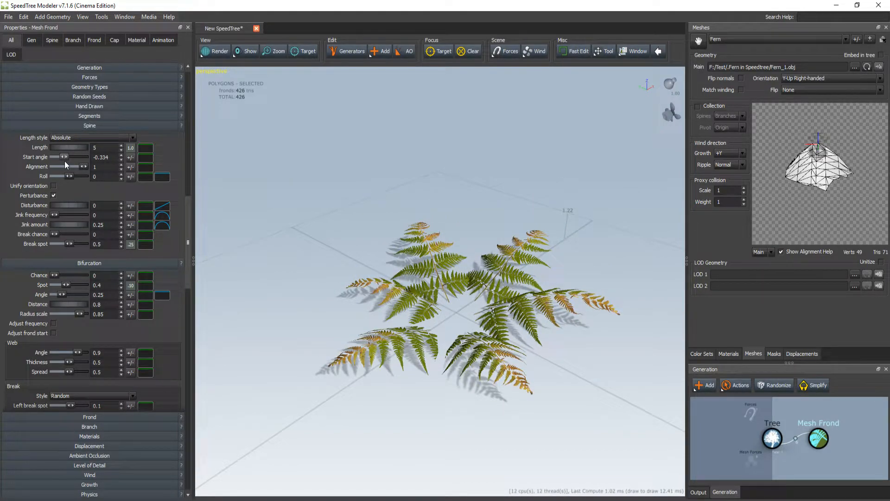
left_click_drag(425, 384, 528, 412)
scroll(504, 352, "down", 3)
scroll(503, 352, "up", 2)
scroll(503, 353, "down", 3)
scroll(503, 352, "up", 1)
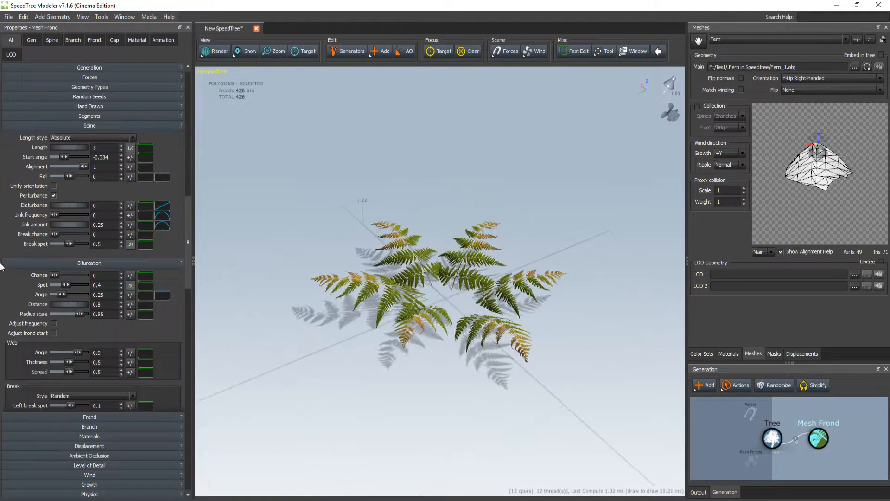
- Try a variance of 0.8 on the spine Start angle
left_click(130, 157)
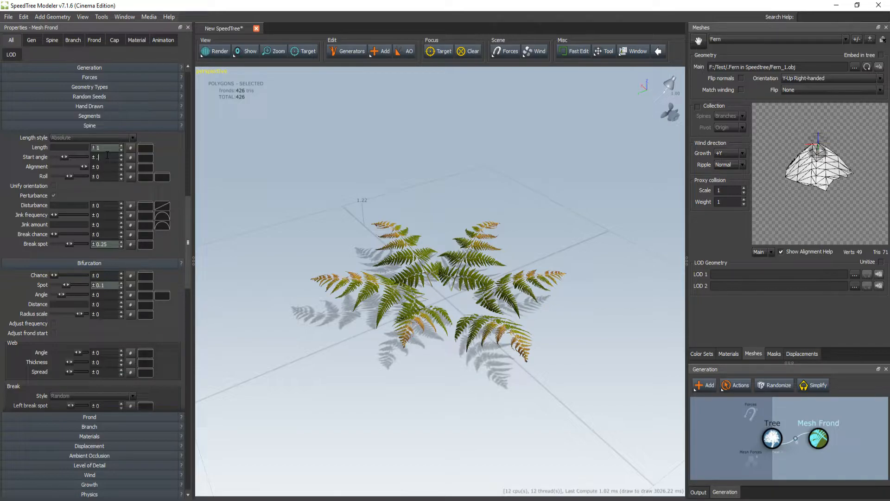
type("0.8")
key("Return")
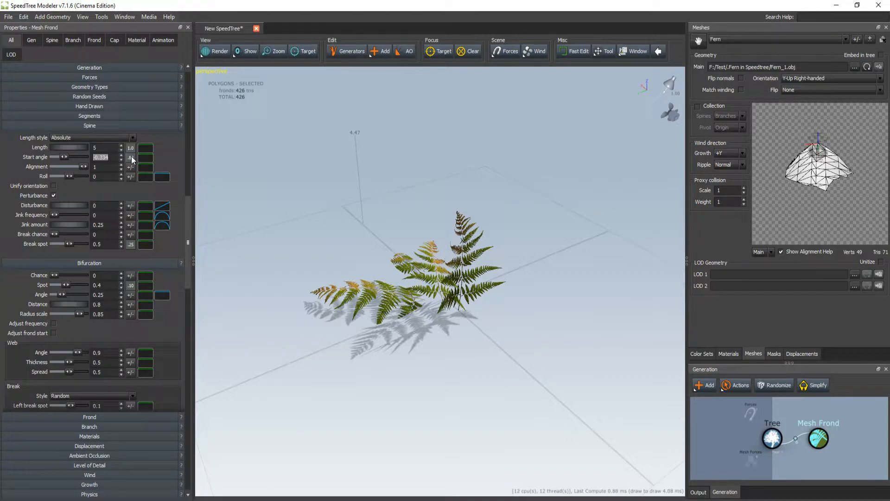
- Set the spine Start angle's variance to 0.08 and inspect the fronds from ground level
double_click(112, 158)
left_click(112, 159)
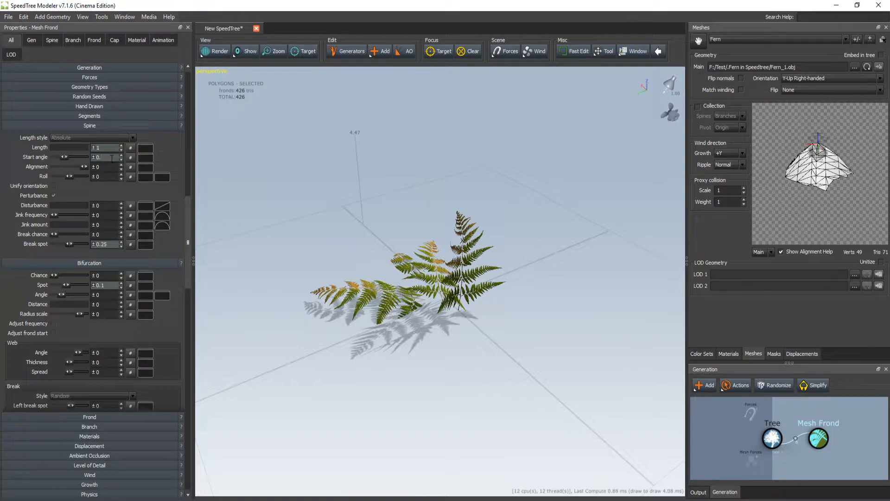
type("08")
key("Return")
left_click_drag(533, 365, 517, 311)
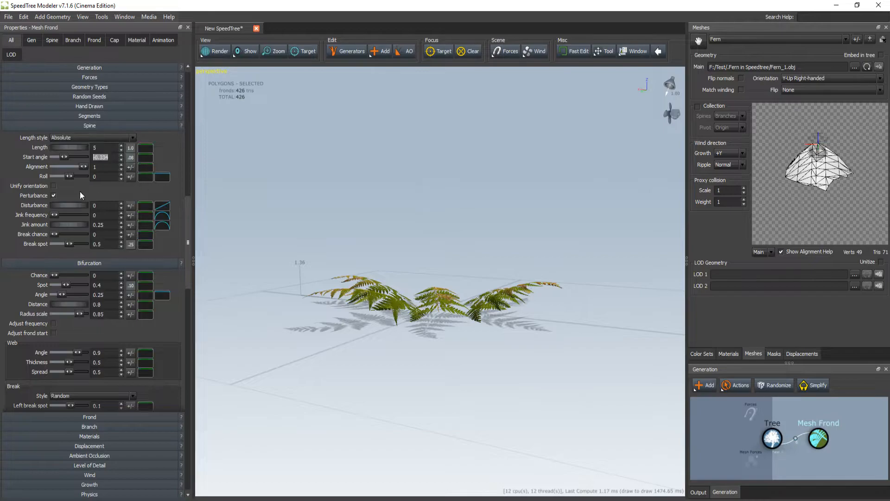
- Set the mesh frond's spine Length to 6.16 with a variance of 2
left_click(99, 117)
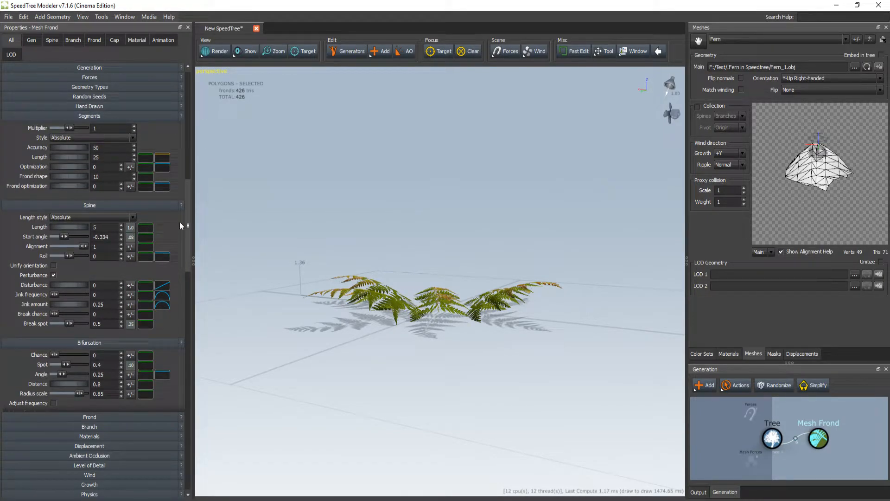
scroll(173, 221, "down", 1)
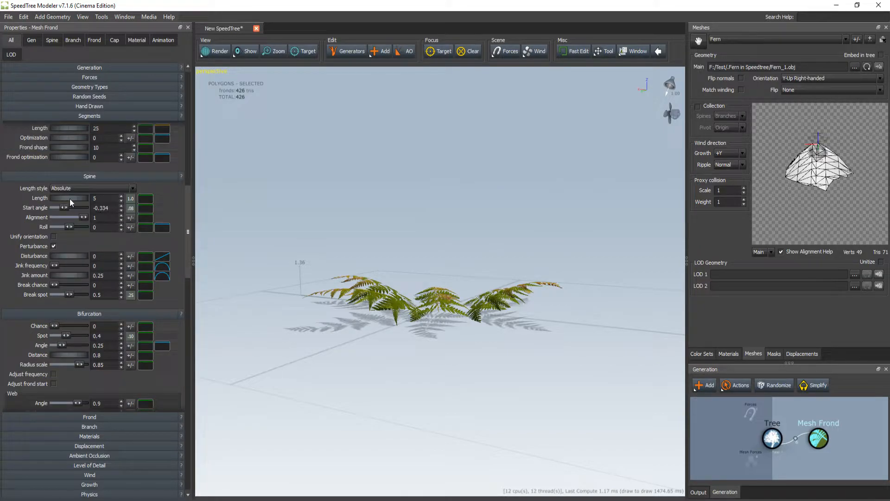
left_click_drag(71, 198, 164, 199)
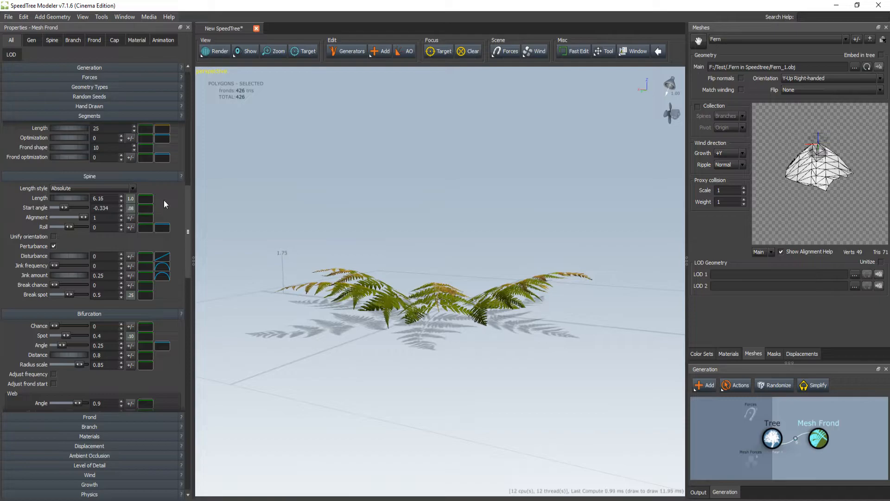
left_click(132, 199)
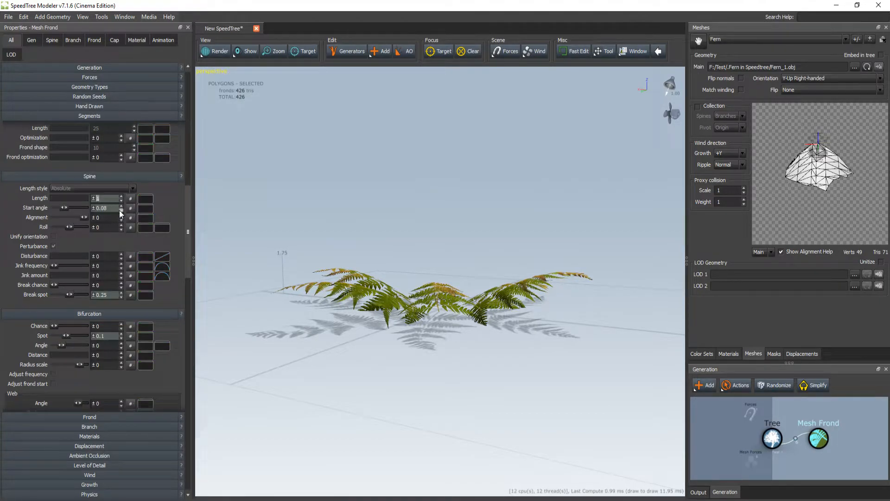
type("2")
left_click_drag(479, 320, 627, 328)
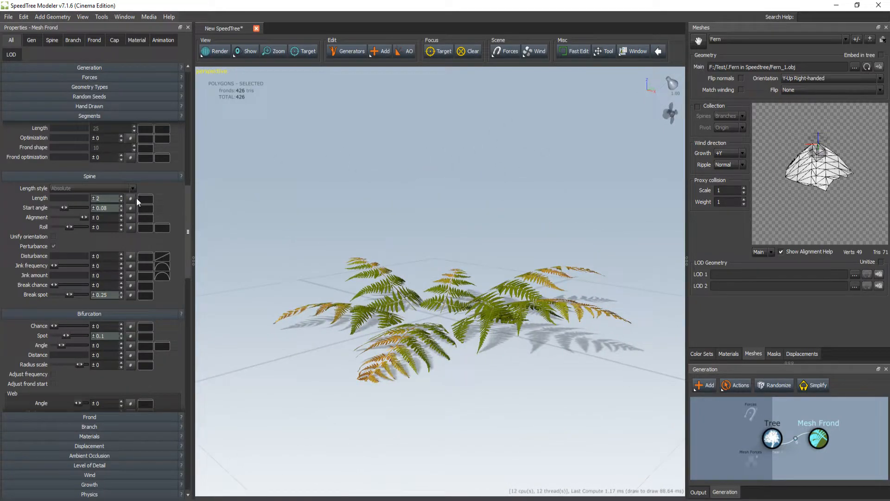
left_click(131, 200)
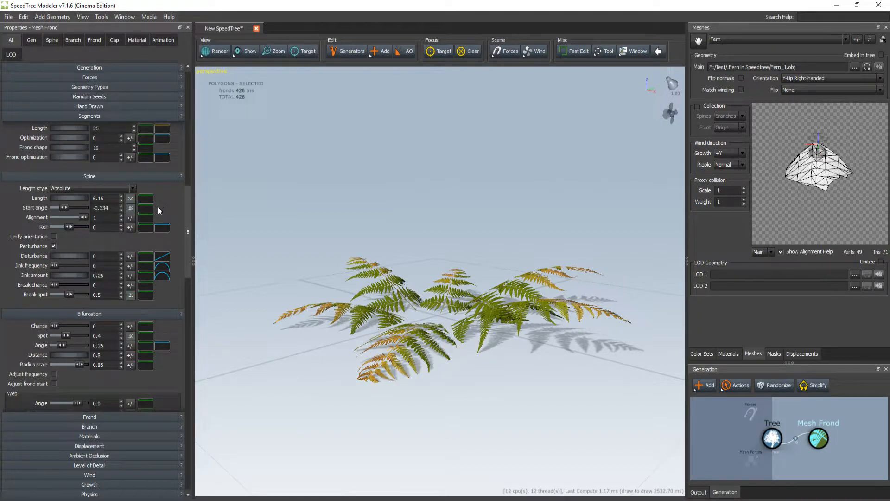
- Set the mesh frond's Orientation Offset in the Generation properties to 0.05 with a variance of 0.03
left_click(116, 75)
left_click(113, 70)
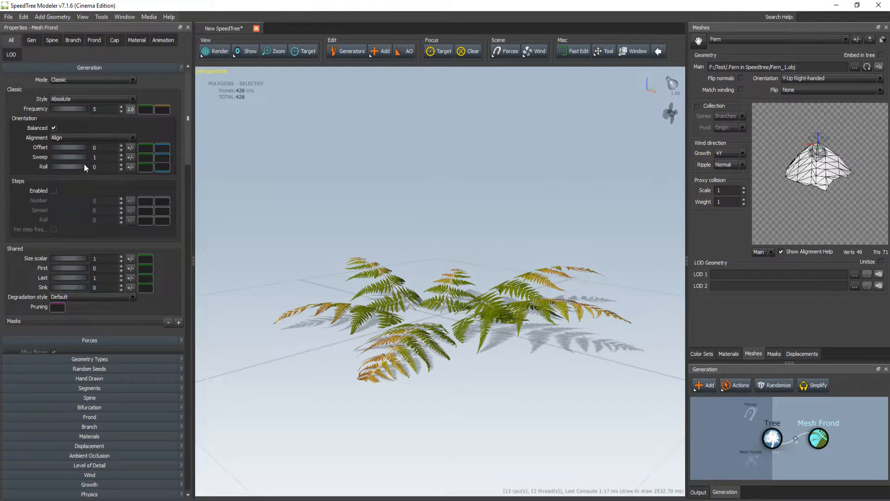
left_click_drag(76, 147, 76, 171)
left_click(131, 148)
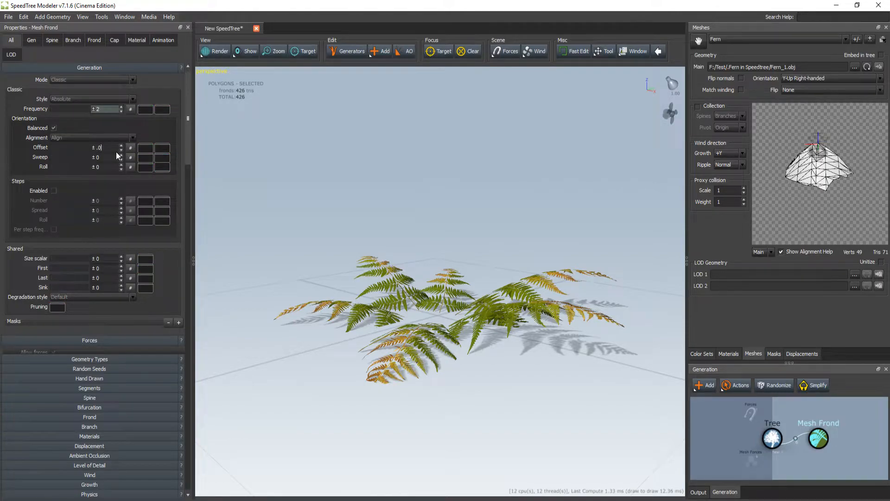
type(".03")
key("Return")
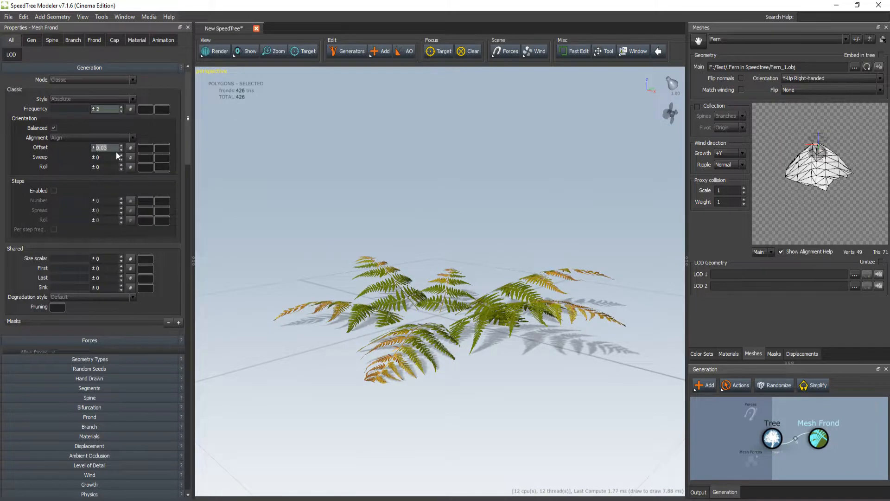
- Change the Orientation Offset's variance to 0.08 and look at the frond arrangement from above
type(".08")
key("Return")
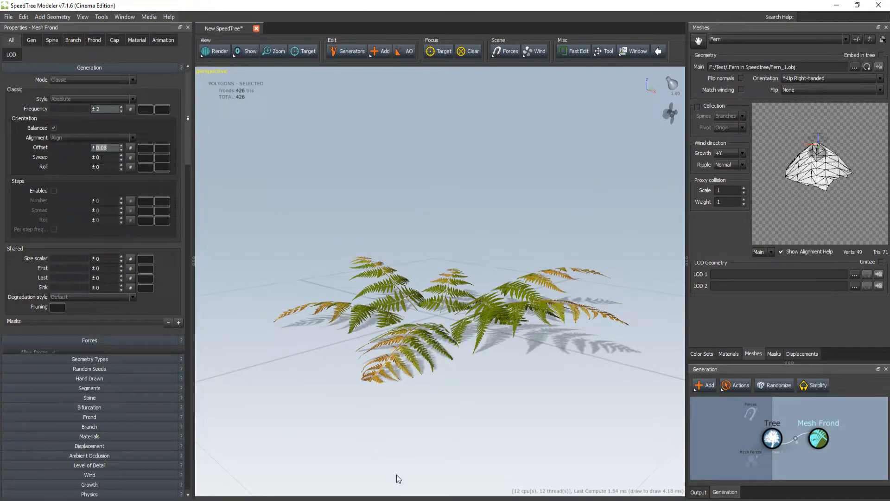
left_click(134, 146)
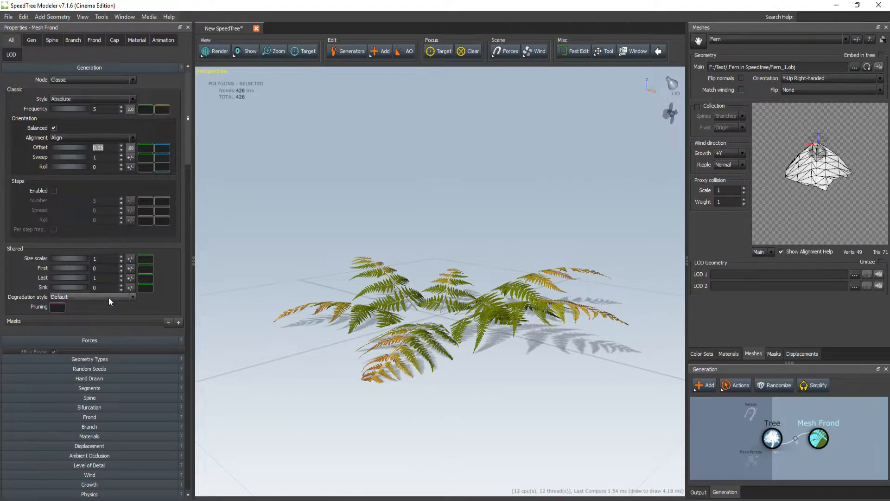
left_click_drag(450, 351, 494, 371)
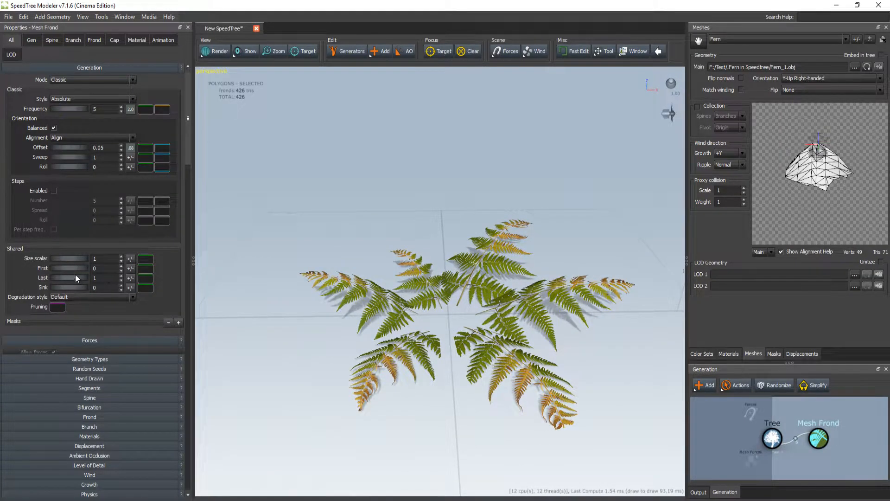
- Set the mesh frond's shared Last value to -1.21 and its Sink to 0.93
left_click_drag(75, 278, 1, 291)
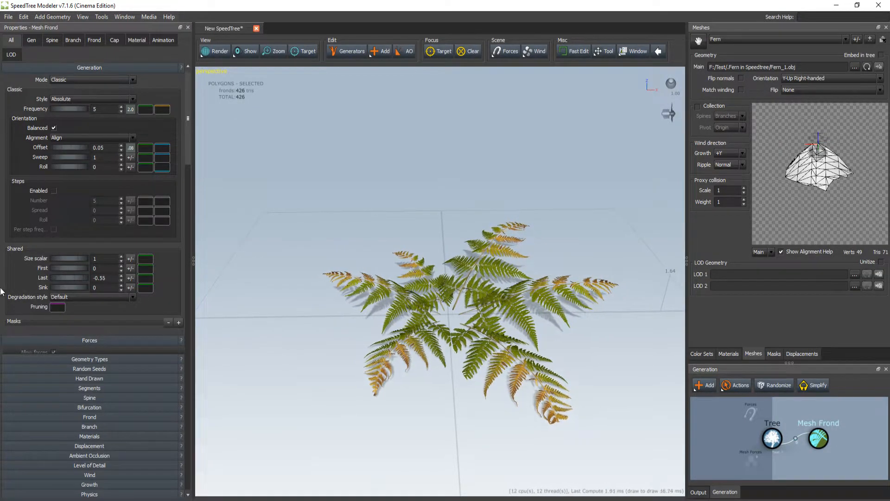
mouse_move(77, 278)
left_mouse_down()
mouse_move(155, 269)
mouse_move(44, 278)
mouse_move(389, 261)
mouse_move(146, 319)
left_mouse_up()
left_click_drag(75, 288, 118, 290)
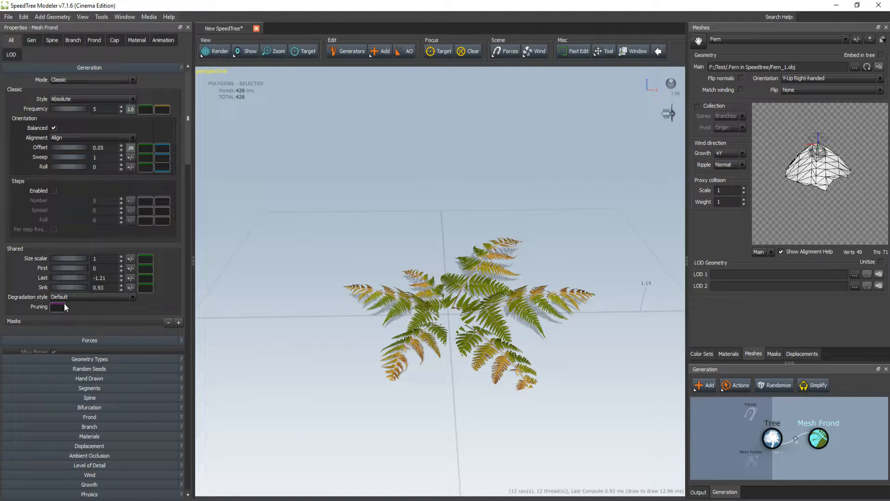
- Set the Tree generator's Sink to -0.19 and the mesh frond's Sink to 0.29, checking the fern's base up close
left_click(780, 437)
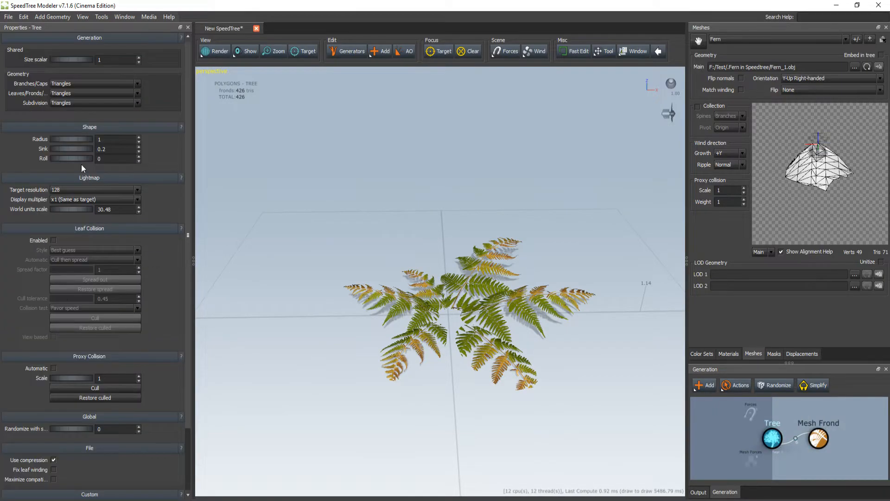
left_click_drag(68, 149, 51, 149)
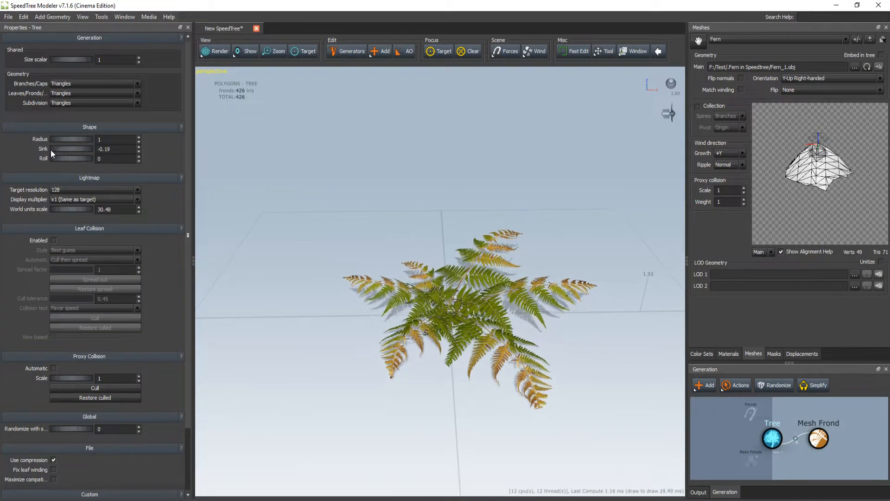
left_click(822, 440)
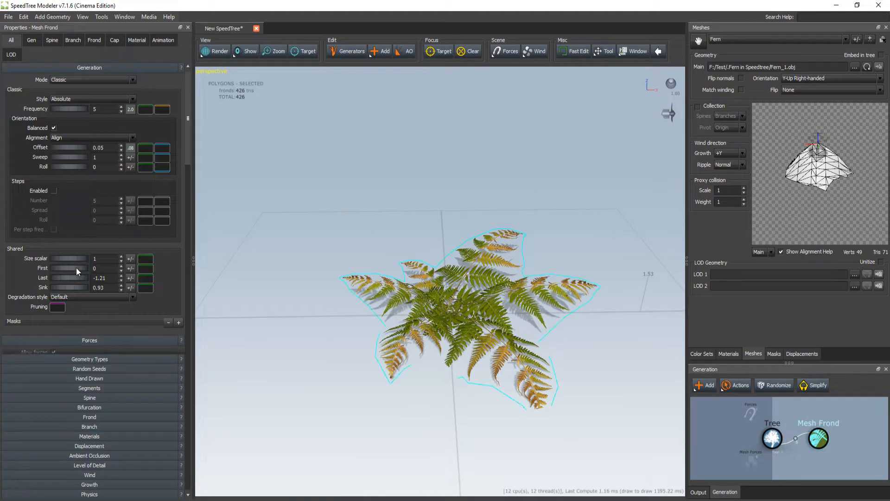
left_click_drag(67, 287, 37, 288)
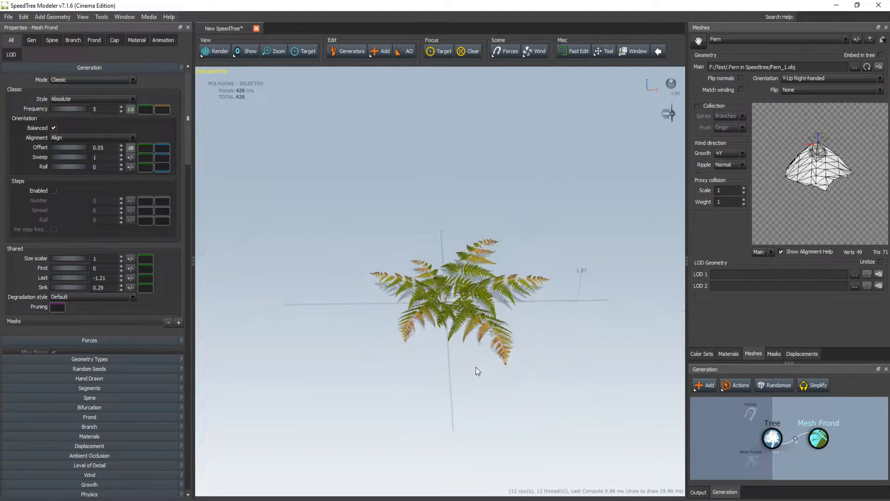
scroll(476, 367, "up", 5)
left_click_drag(464, 357, 341, 318)
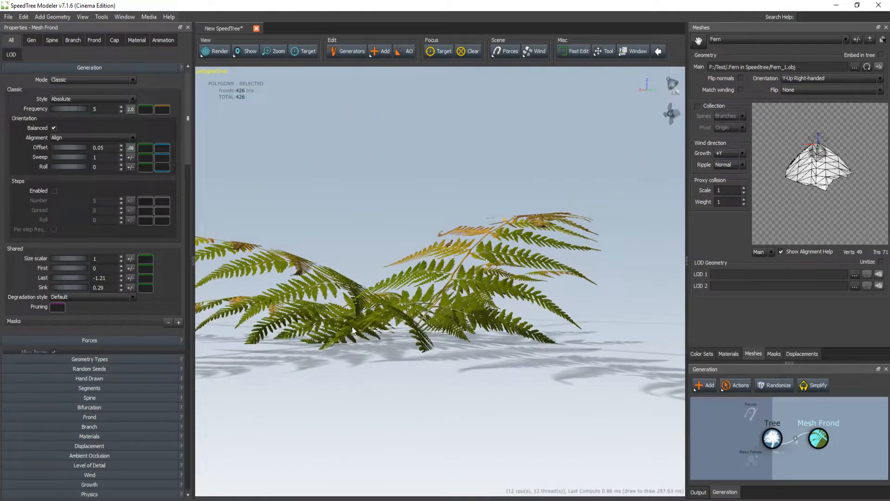
- Set the Tree generator's Sink to 0 and view the fern from above
left_click(772, 437)
left_click_drag(79, 148, 85, 150)
left_click_drag(343, 357, 522, 371)
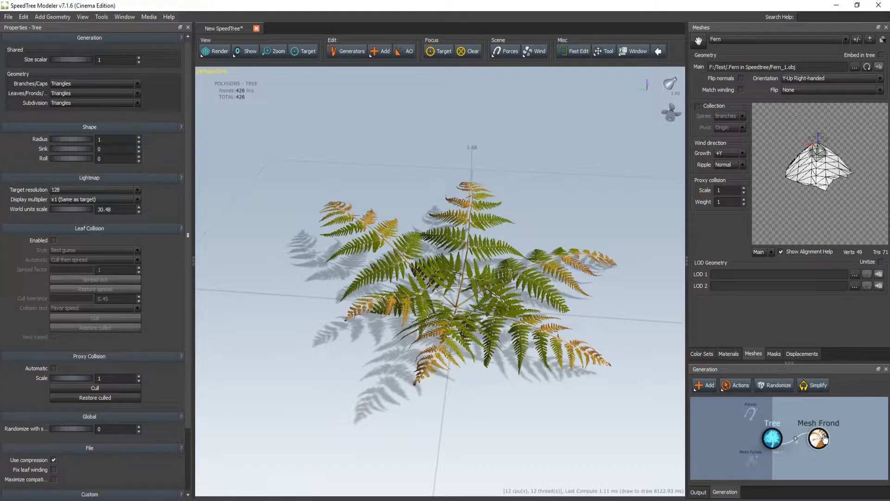
- Try to paste a copy of the Mesh Frond generator into the generation graph
key("ctrl+v")
left_click(725, 492)
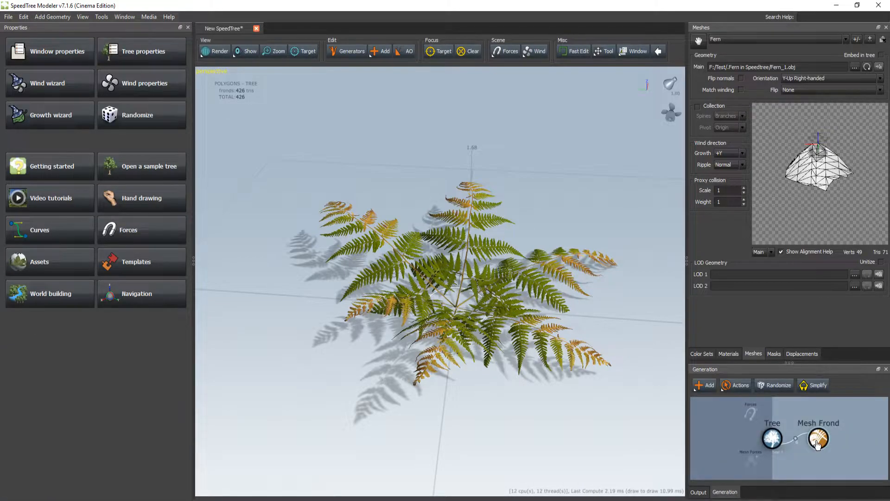
key("ctrl+v")
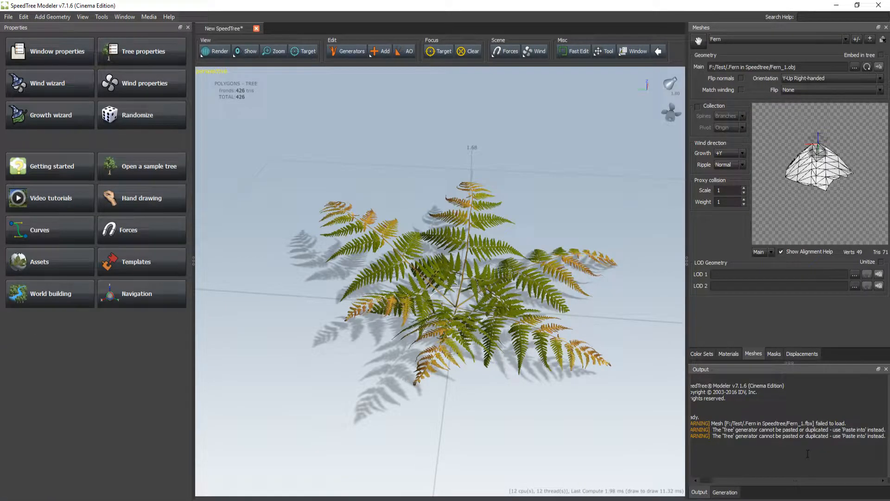
left_click(725, 492)
- Duplicate the Mesh Frond generator and attach the copy to the Tree generator
left_click(819, 438)
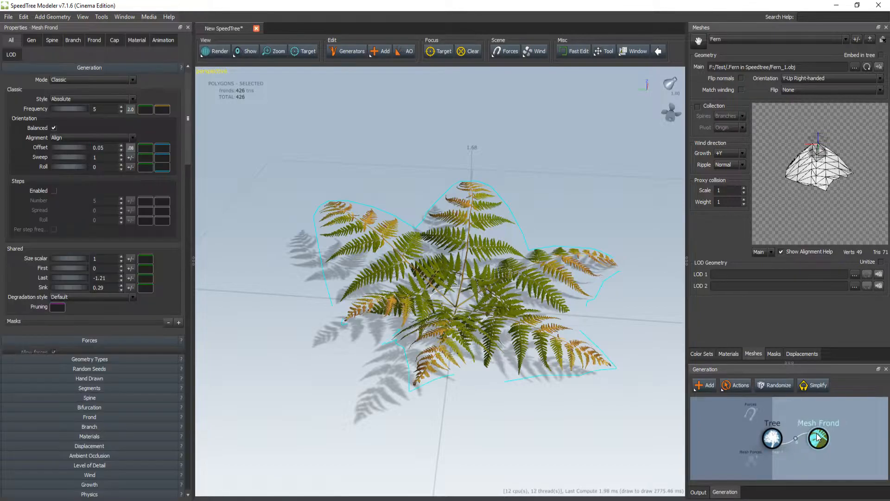
key("ctrl+v")
left_click_drag(818, 467, 774, 443)
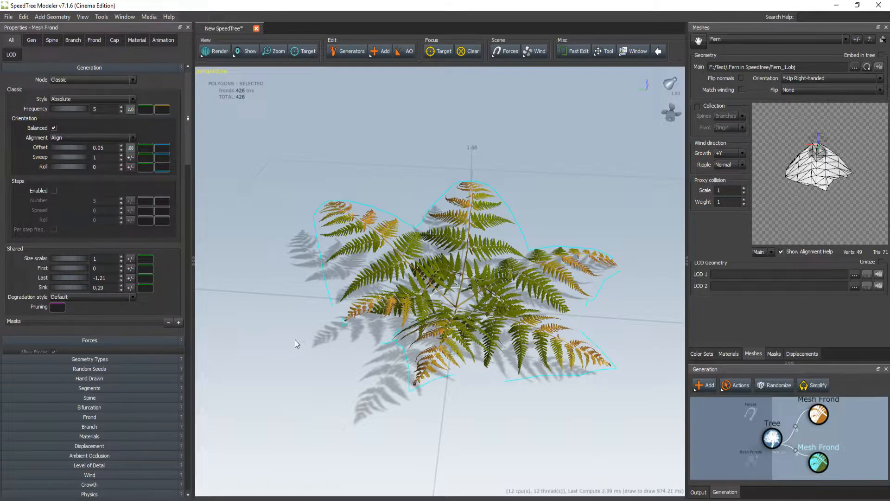
- Set the generation Frequency of the upper Mesh Frond generator to 2
left_click(819, 414)
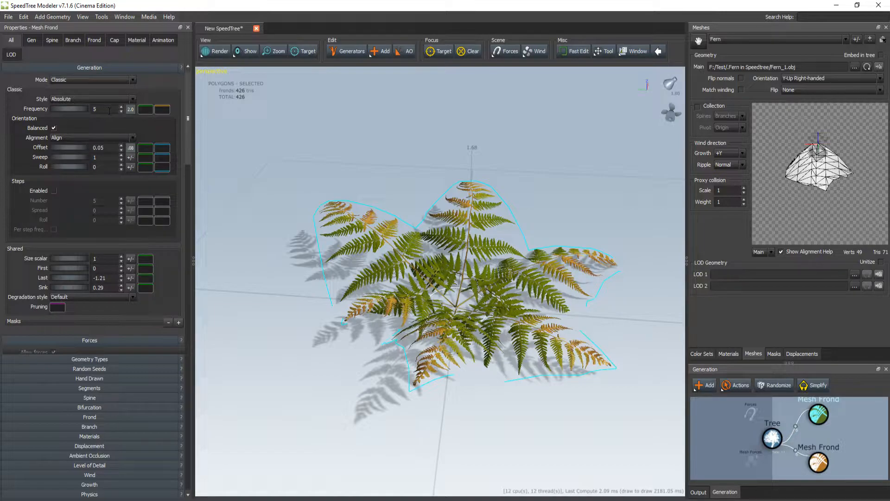
key("BackSpace")
type("2")
key("Return")
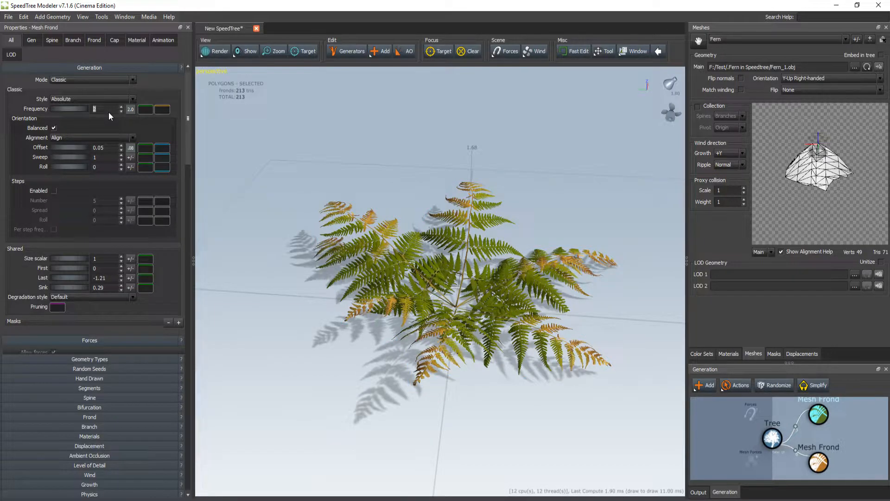
- Set the lower Mesh Frond generator's Frequency to 2 and its generation Roll to 0.18
left_click(819, 462)
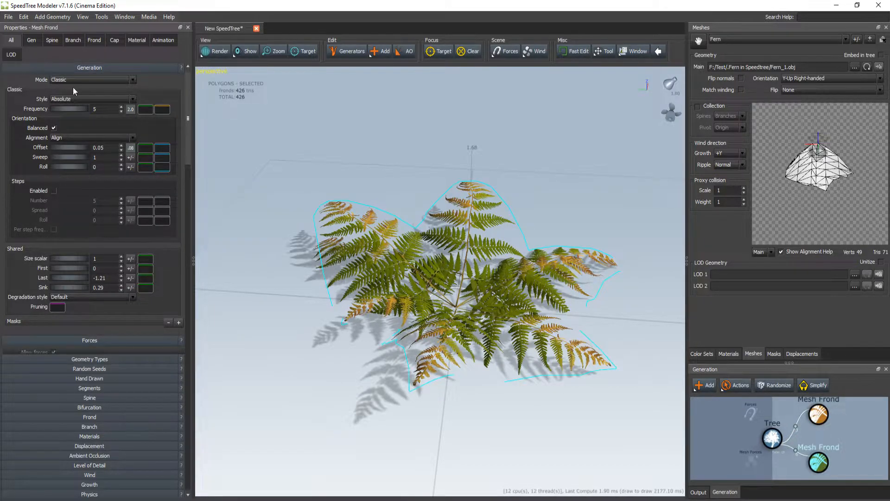
key("Return")
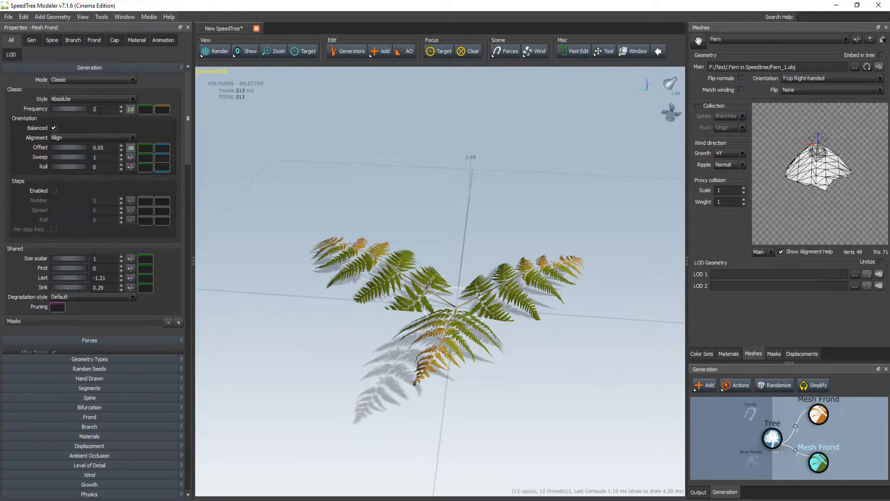
left_click_drag(68, 146, 80, 170)
key("ctrl+z")
key("ctrl+z")
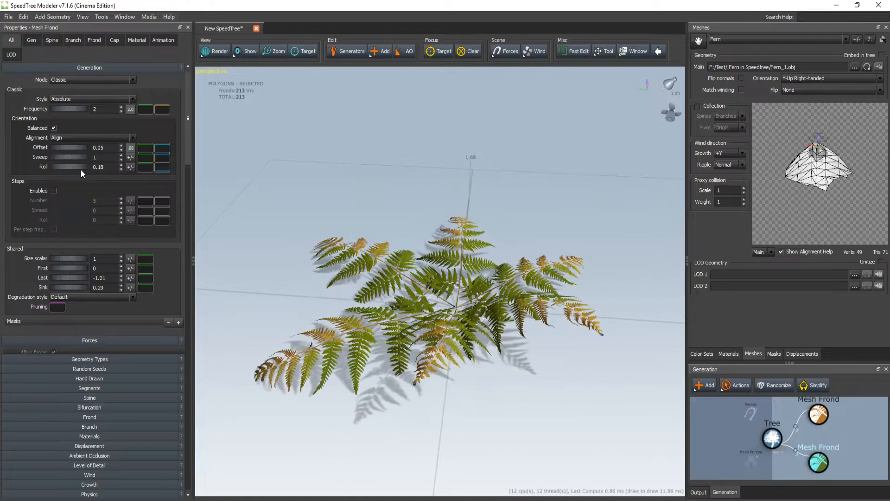
- Give the lower Mesh Frond generator's Roll a variance of 0.07 and view the fern from above
left_click(131, 167)
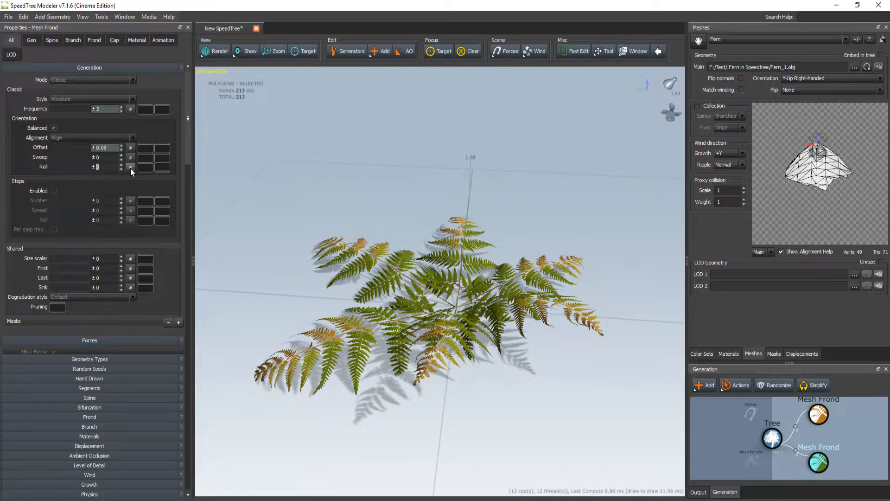
left_click(107, 170)
type("0.07")
key("Return")
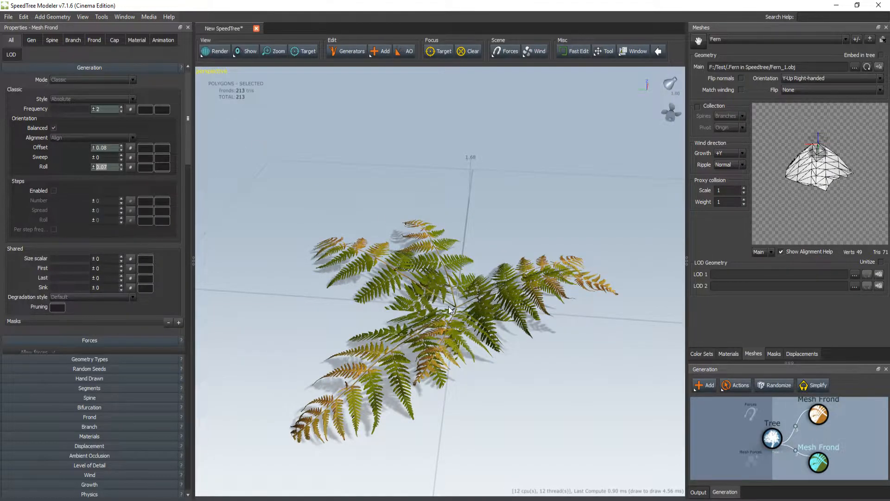
left_click_drag(486, 248, 471, 435)
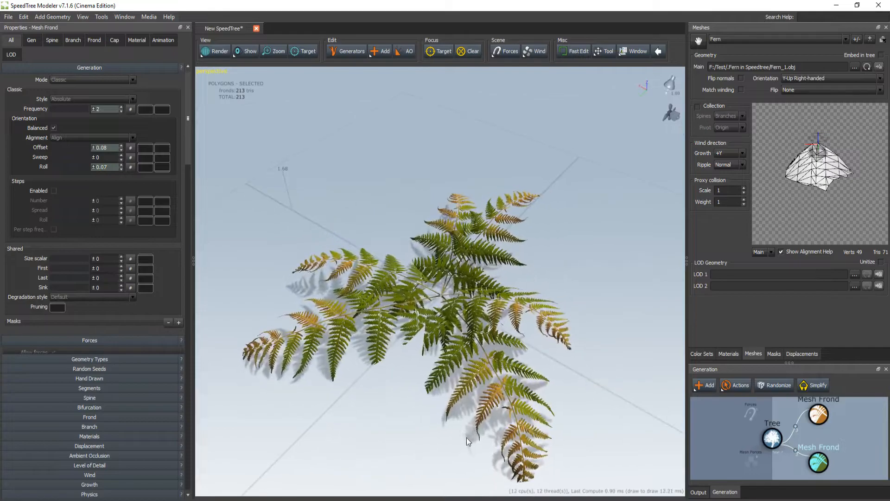
- Assign the Fern_1 mesh to the lower Mesh Frond generator and inspect the fern from several angles
left_click(812, 424)
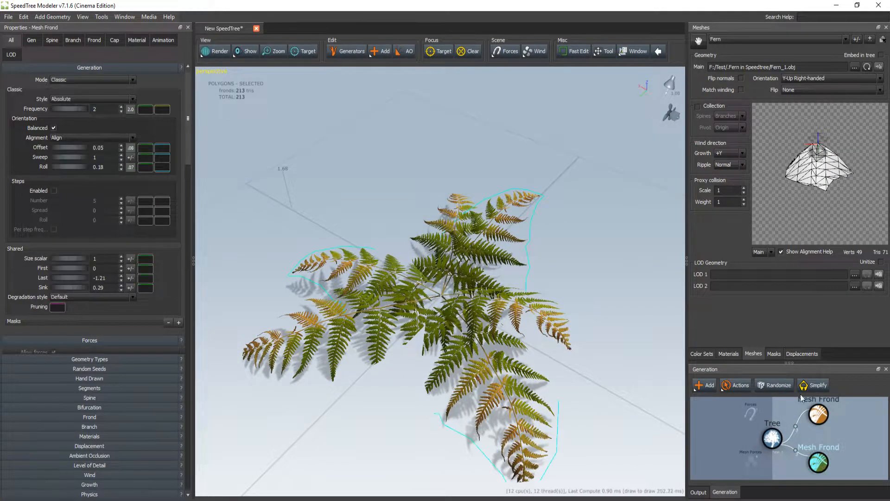
left_click(744, 40)
left_click(736, 53)
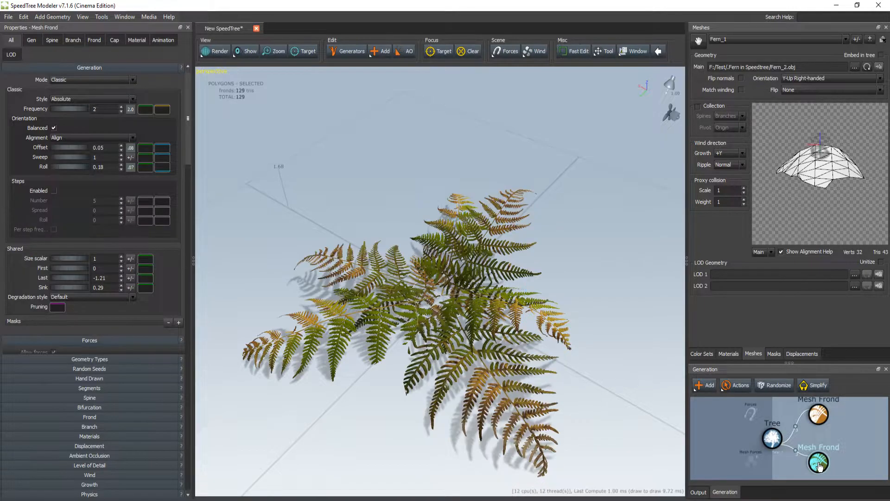
left_click_drag(481, 337, 566, 371)
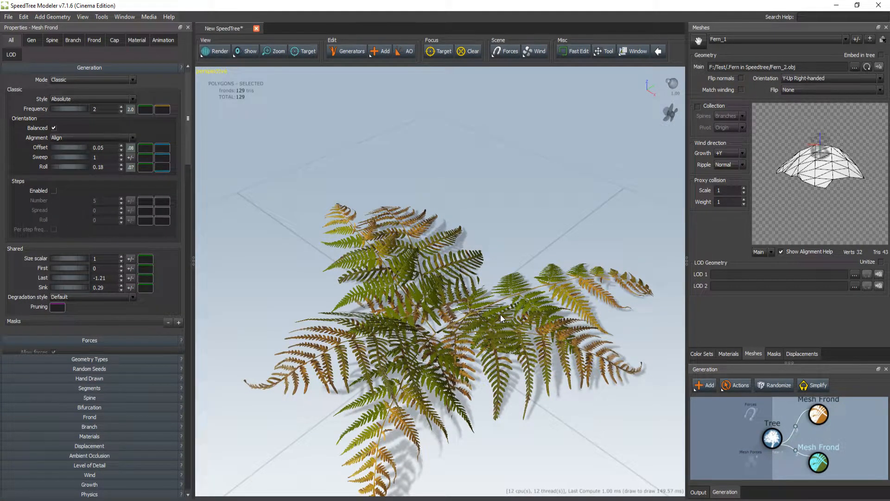
left_click_drag(472, 302, 464, 298)
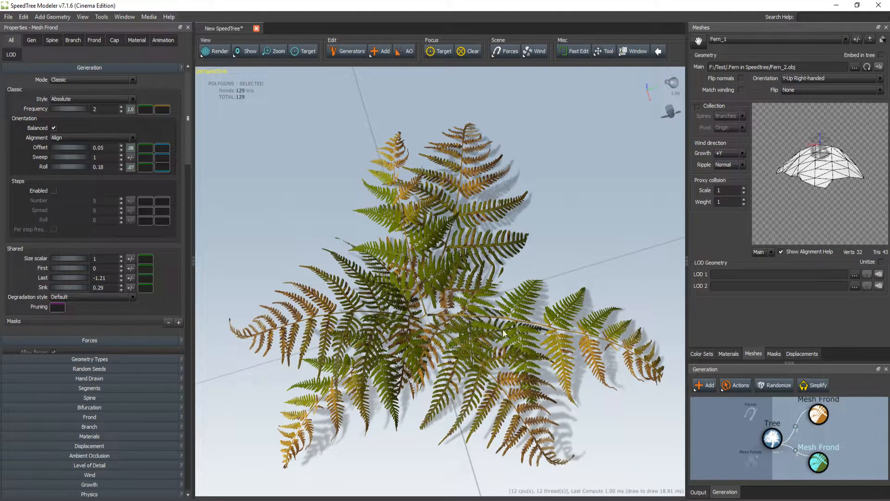
left_click_drag(563, 360, 472, 290)
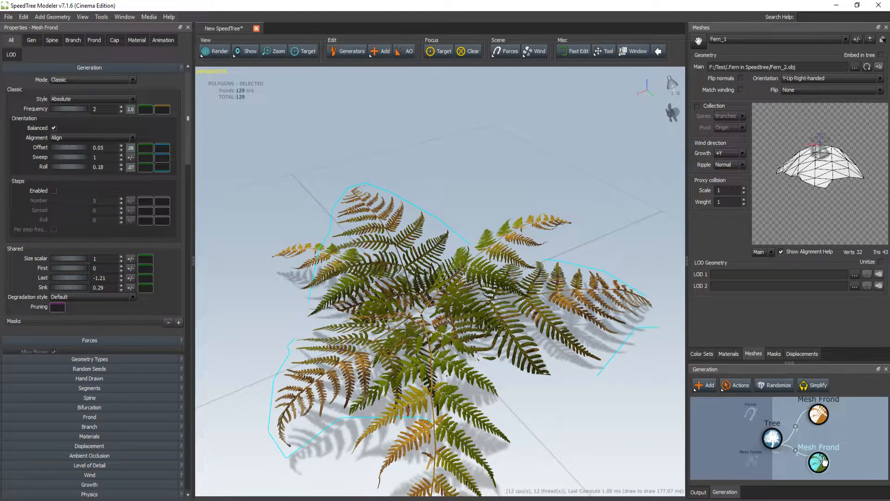
- Duplicate the upper Mesh Frond generator and attach the copy to the Tree generator
left_click(816, 419)
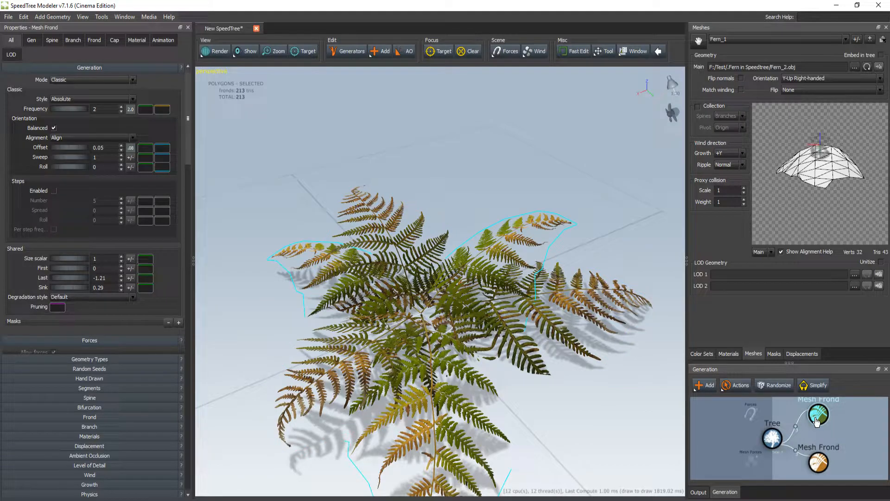
key("ctrl+v")
left_click_drag(822, 421, 792, 449)
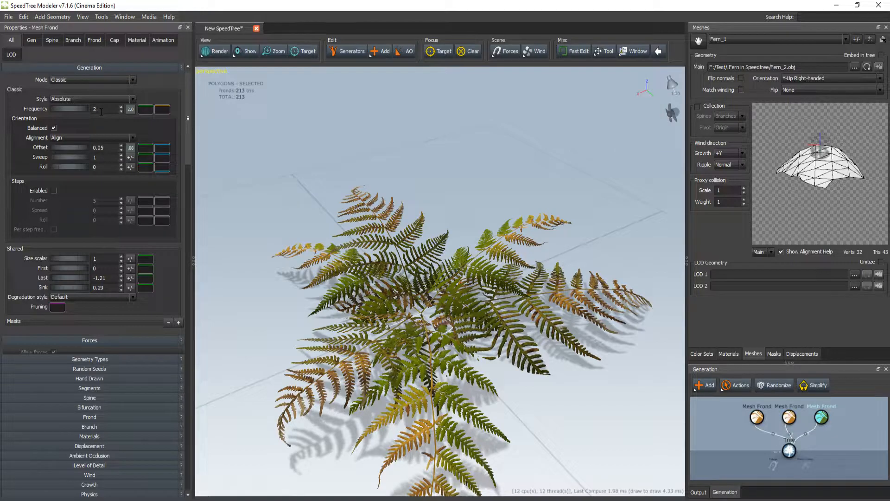
- Set the new Mesh Frond generator's spine Start angle to -0.238 so its fronds rise more steeply
left_click(150, 90)
left_click(109, 395)
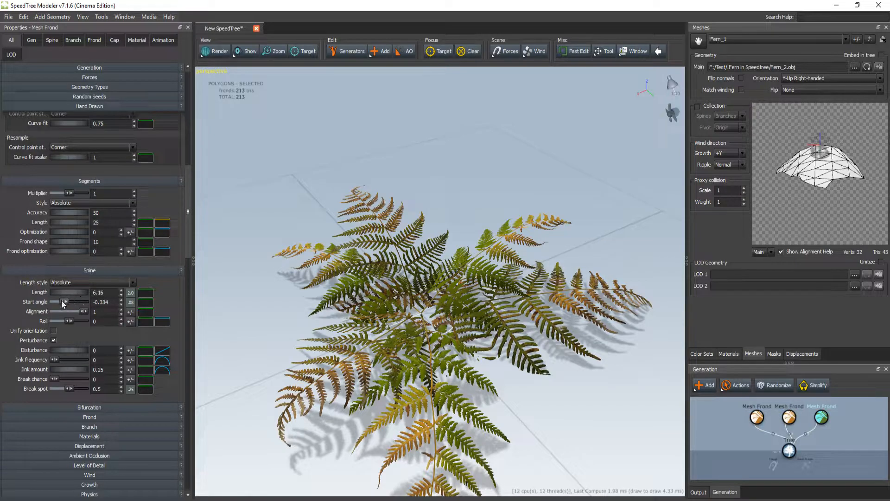
left_click_drag(63, 303, 65, 307)
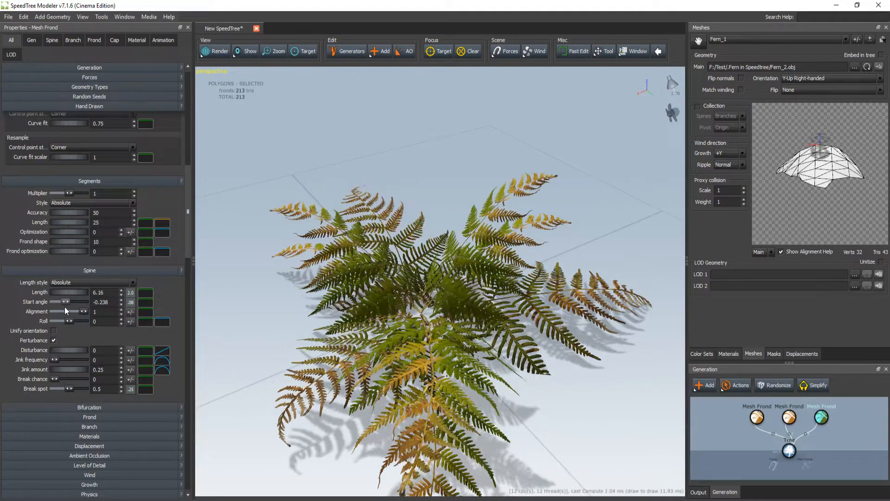
mouse_move(297, 334)
left_mouse_down()
mouse_move(329, 340)
mouse_move(377, 318)
mouse_move(414, 342)
mouse_move(394, 297)
left_mouse_up()
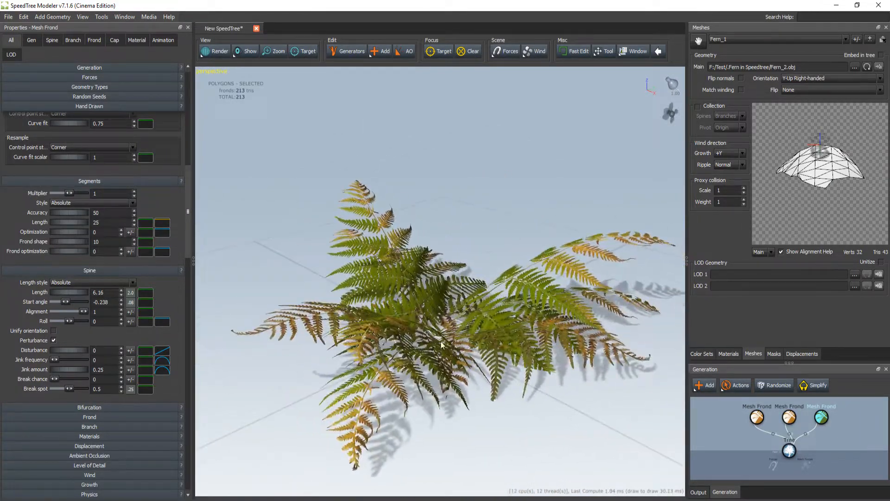
- Rotate the third Mesh Frond generator's fronds around the plant by setting the generation Roll to about 0.42
left_click(117, 71)
left_click(117, 68)
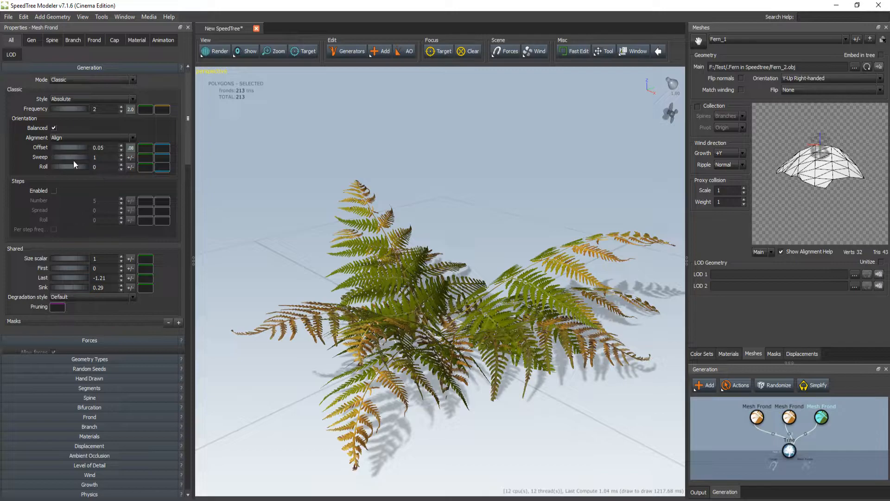
left_click_drag(69, 168, 78, 175)
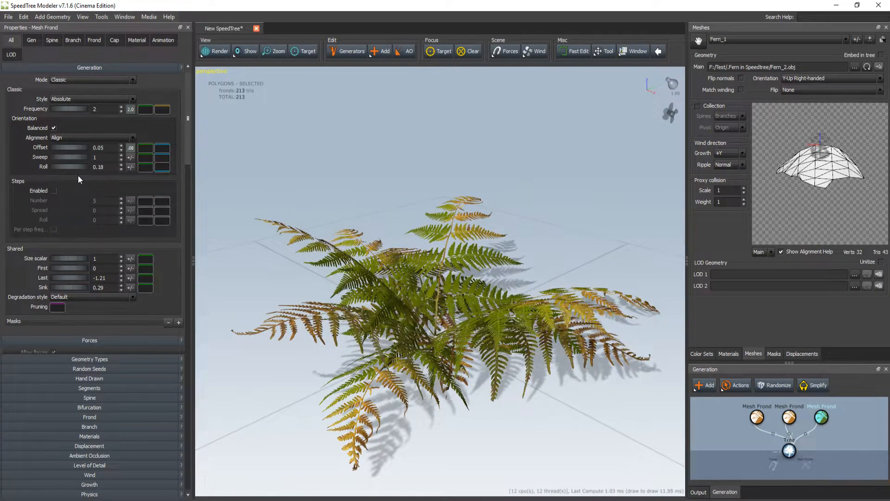
left_click_drag(410, 267, 472, 275)
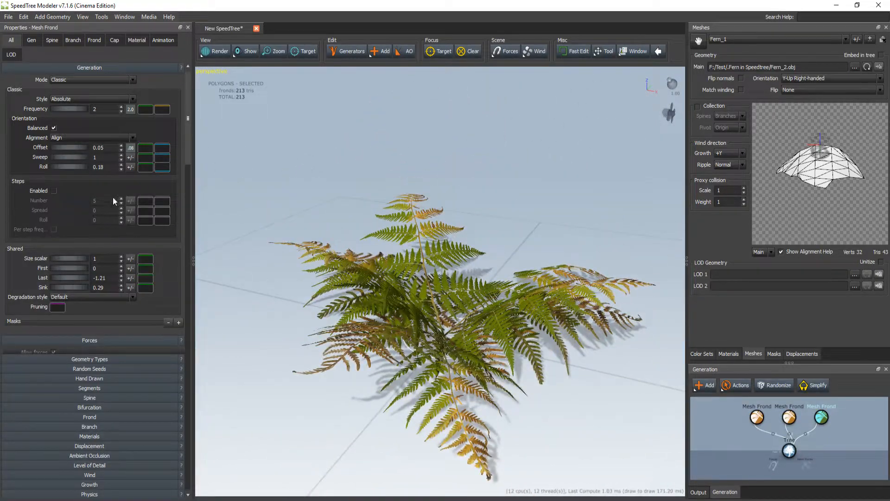
left_click_drag(76, 165, 91, 167)
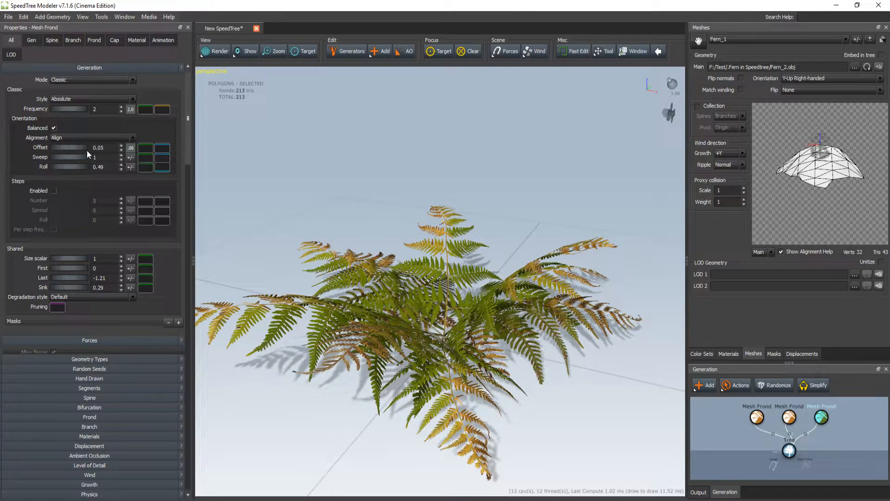
left_click_drag(81, 149, 67, 171)
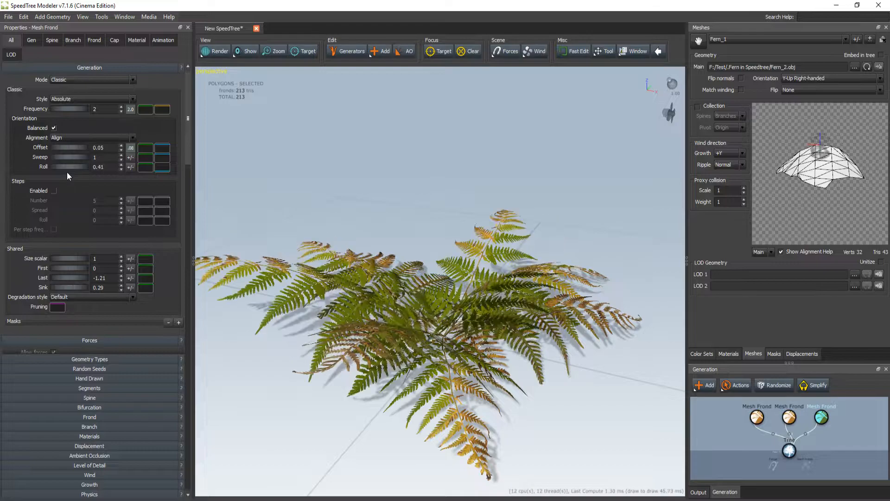
- Give the third Mesh Frond generator's generation Roll a variance of 0.2
left_click(130, 166)
left_click(112, 169)
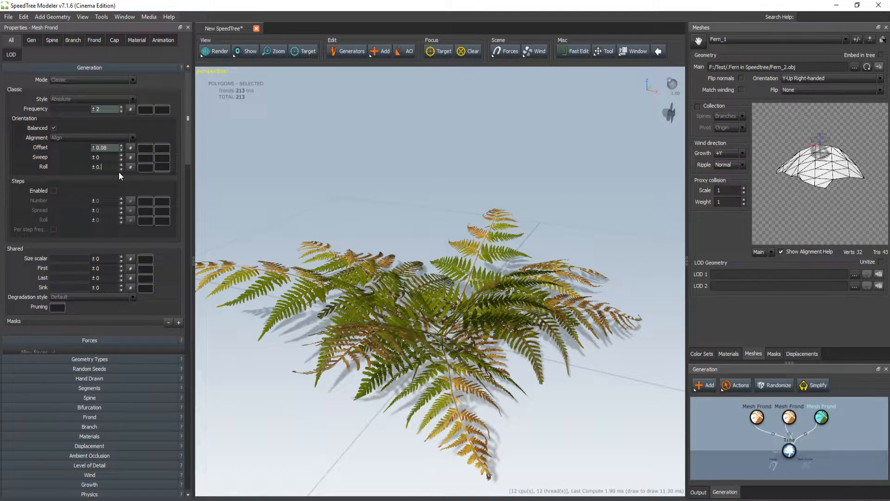
type(".20")
key("Return")
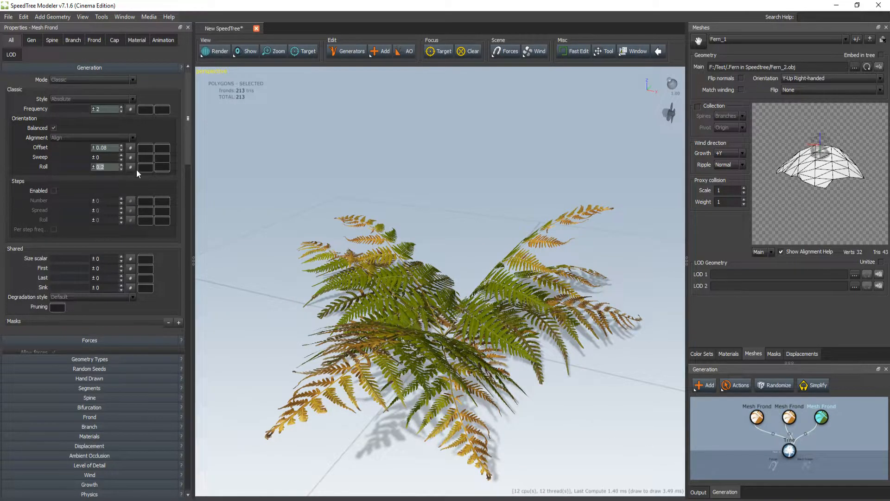
left_click(134, 168)
left_click_drag(432, 280, 541, 278)
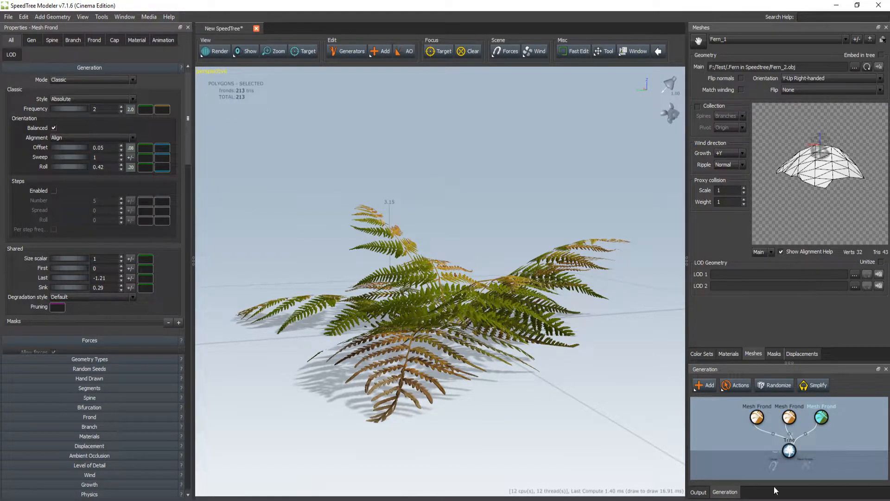
- Examine the whole fern from several angles and compare which fronds belong to the second and third Mesh Frond generators
left_click(740, 458)
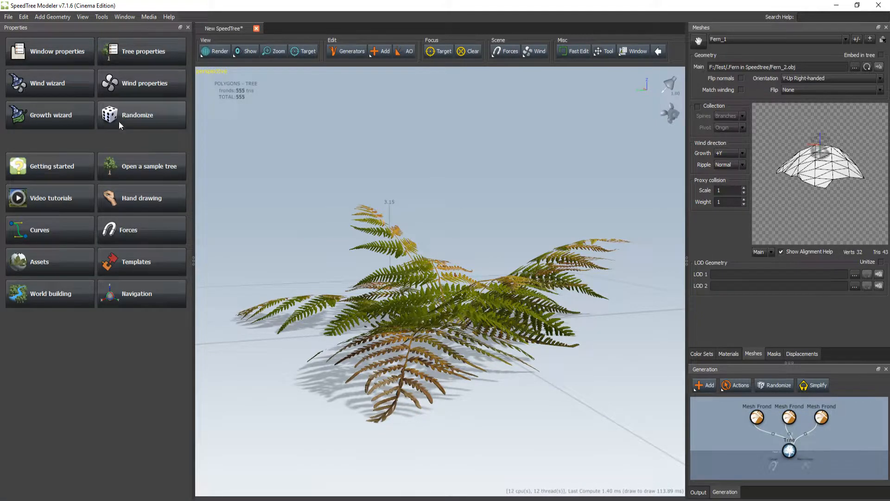
left_click_drag(435, 337, 393, 270)
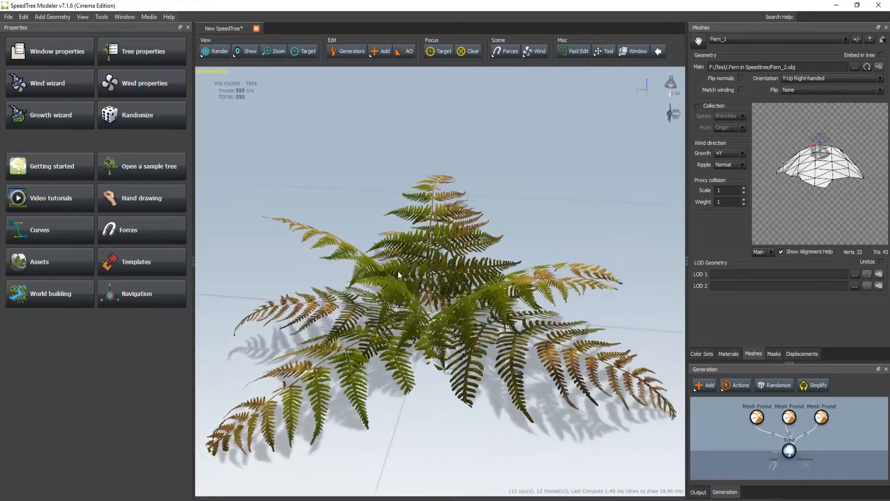
left_click_drag(420, 366, 449, 320)
left_click_drag(505, 350, 473, 363)
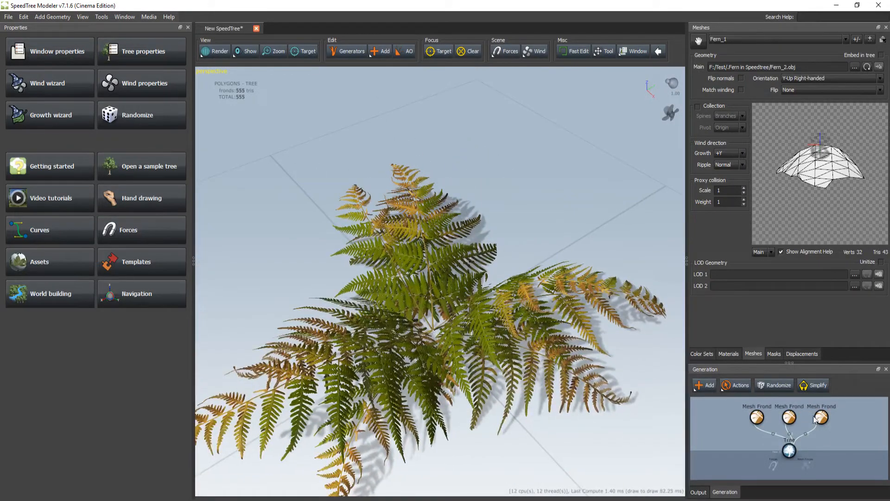
left_click(789, 417)
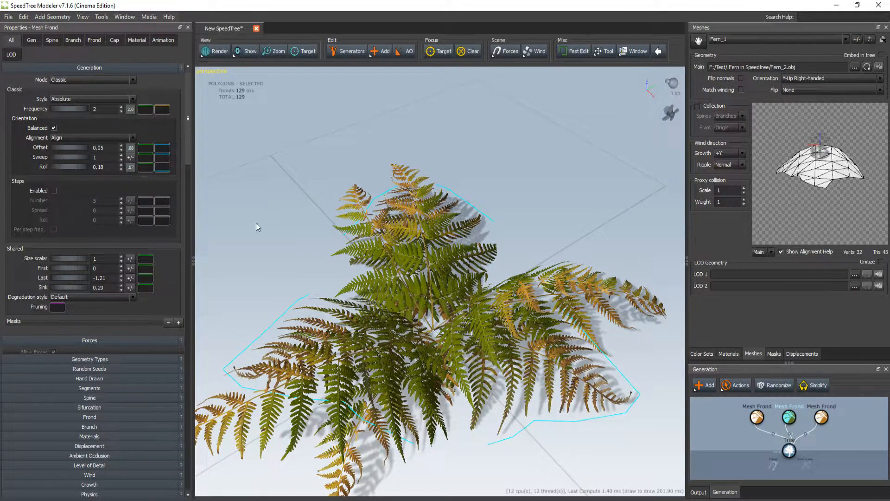
left_click(821, 417)
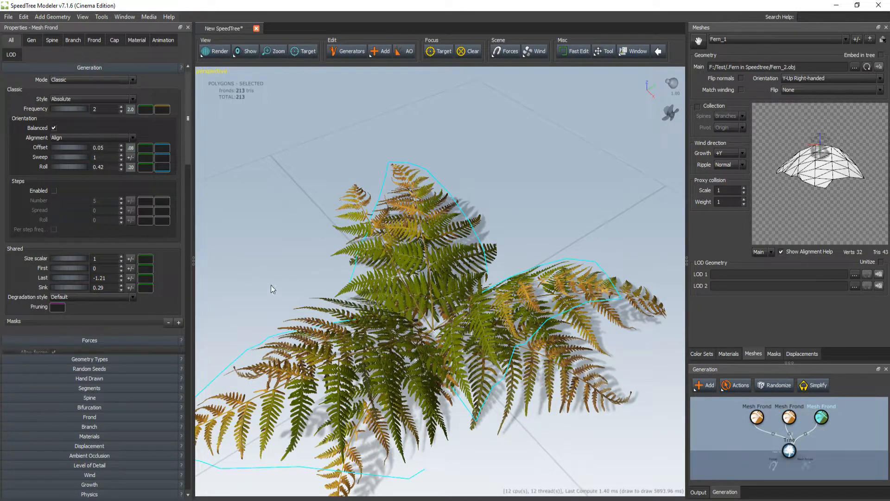
left_click_drag(279, 234, 284, 204)
left_click_drag(375, 297, 393, 309)
left_click(793, 419)
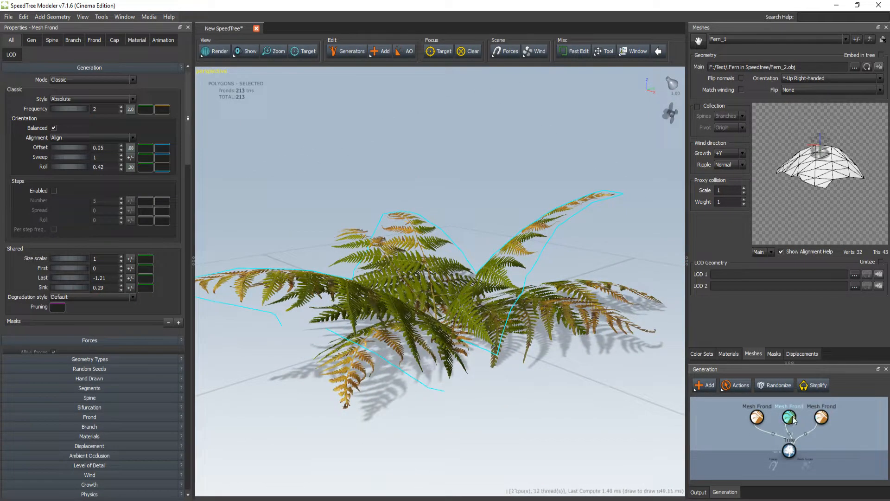
- Duplicate the third Mesh Frond generator and attach the copy to the Tree generator as a fourth frond set
left_click(821, 419)
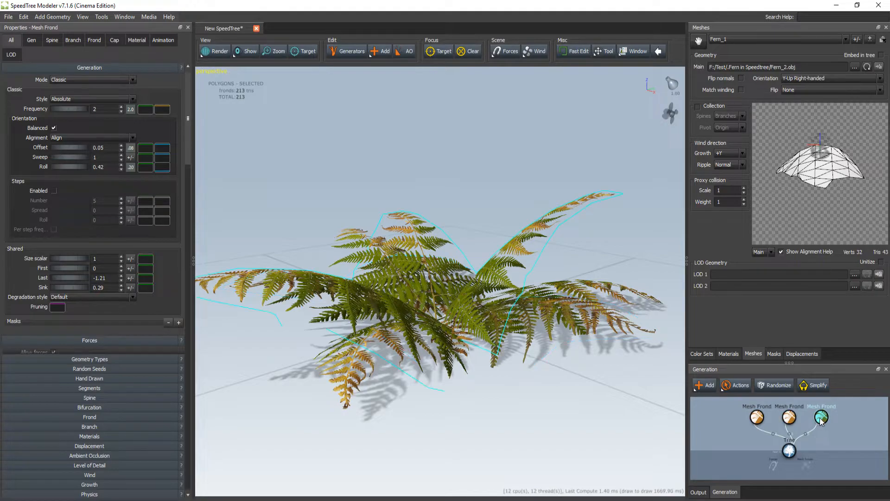
key("ctrl+v")
left_click_drag(834, 419, 791, 450)
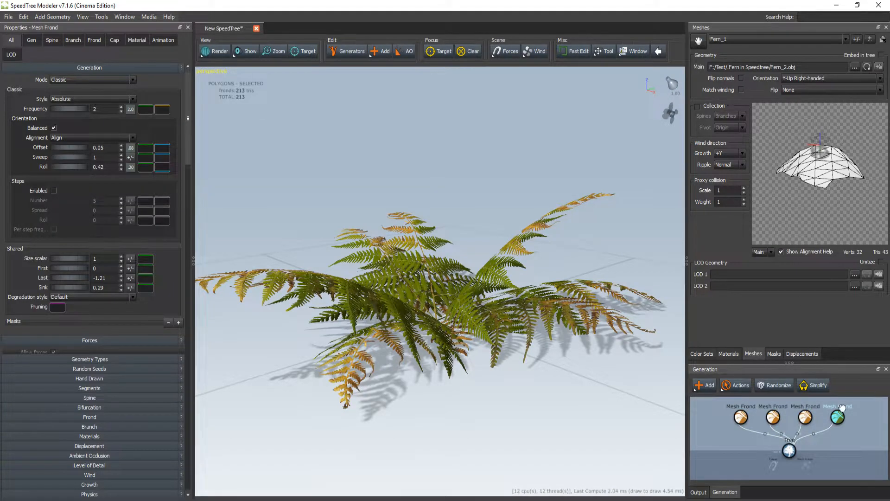
- Assign the Fern_1 mesh to the fourth Mesh Frond generator
key("ctrl+r")
mouse_move(422, 317)
middle_mouse_down("alt")
mouse_move(441, 336)
mouse_move(431, 323)
middle_mouse_up("alt")
left_click_drag(503, 363, 546, 374, "alt")
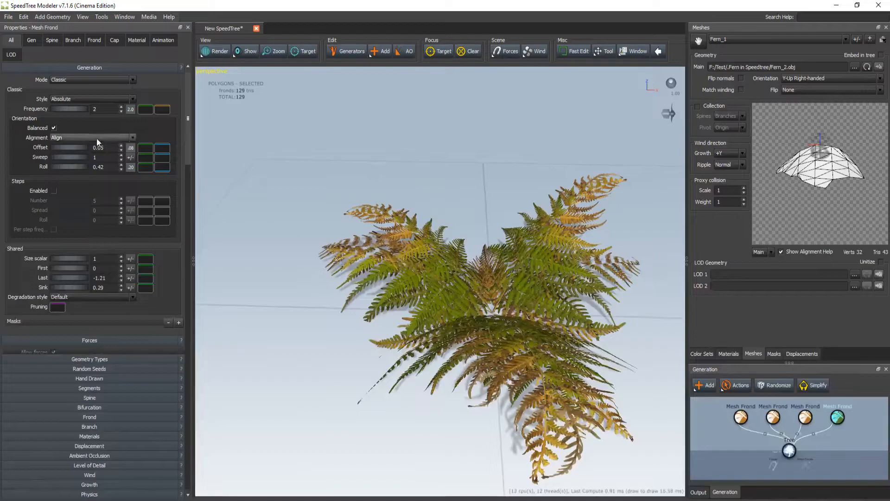
- Set the fourth Mesh Frond generator's generation Roll to 0.64 and check the frond spread from several angles
left_click_drag(68, 167, 79, 170)
left_click_drag(486, 344, 418, 339)
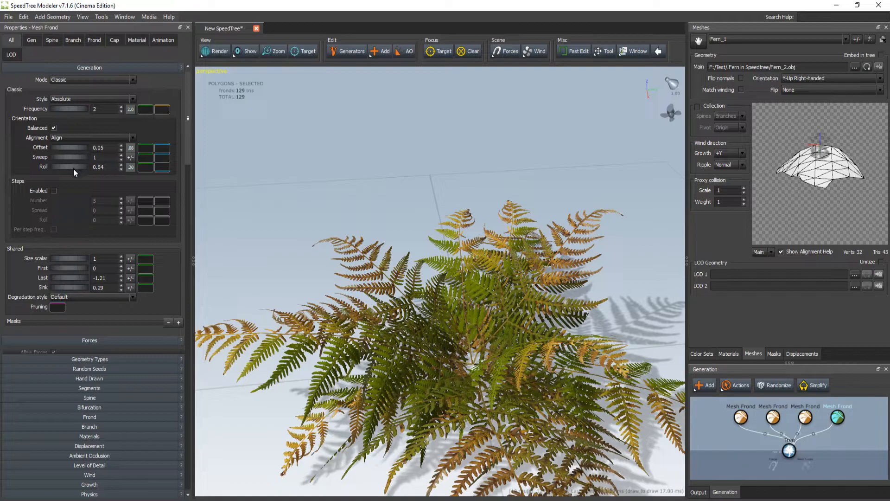
left_click_drag(474, 335, 465, 322)
mouse_move(487, 282)
left_mouse_down()
mouse_move(514, 361)
mouse_move(540, 323)
mouse_move(477, 294)
left_mouse_up()
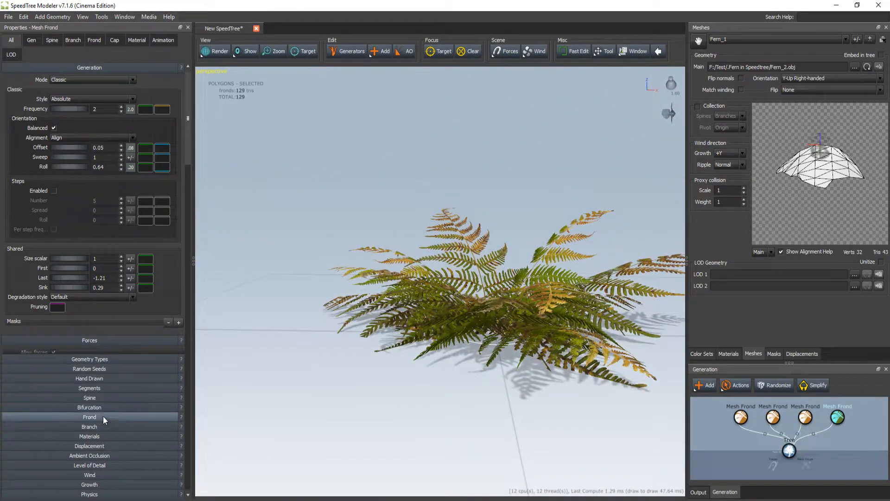
- Set the fourth Mesh Frond generator's spine Start angle to -0.2 and check the fronds from another angle
left_click(99, 397)
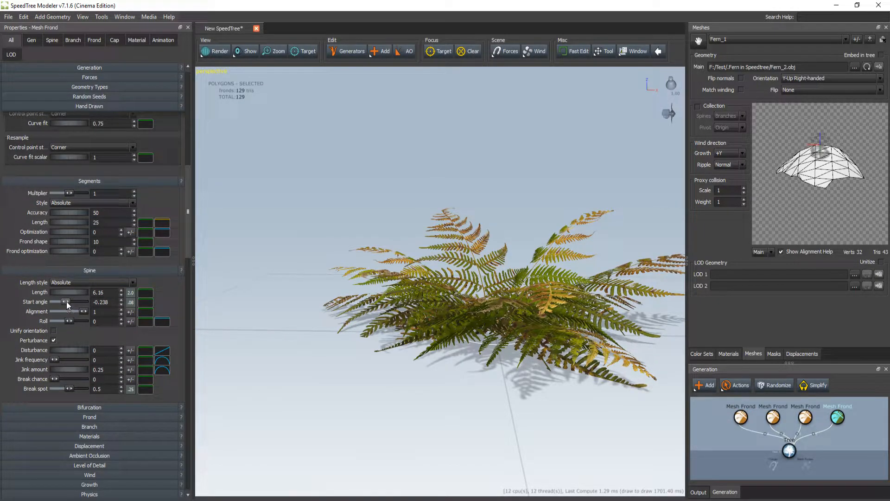
left_click_drag(67, 302, 67, 304)
left_click_drag(404, 341, 519, 347)
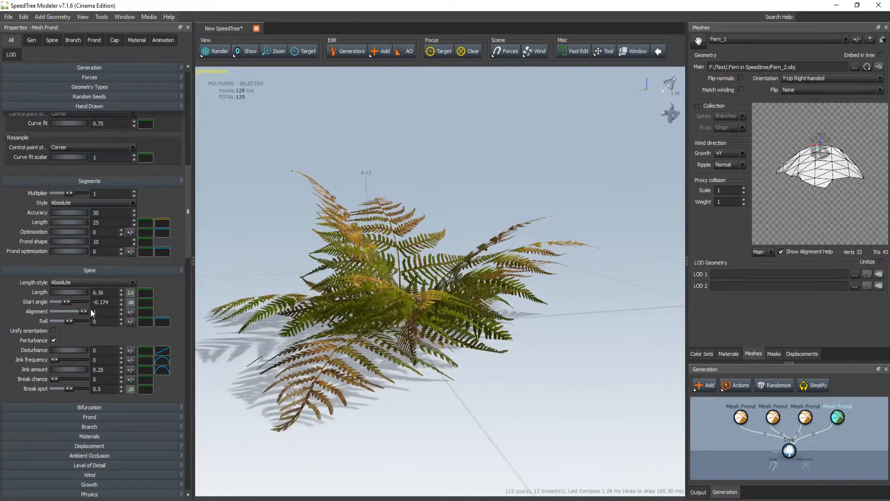
left_click_drag(67, 303, 66, 302)
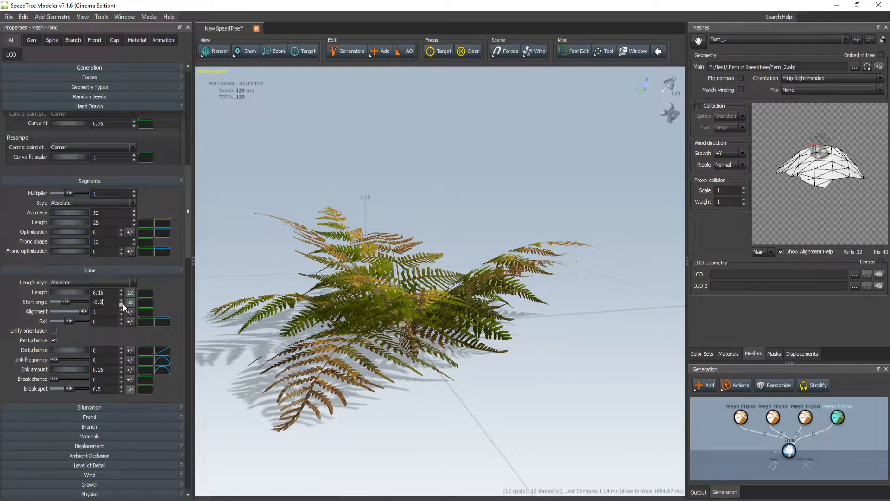
key("Return")
left_click_drag(442, 297, 505, 340)
- Set the second Mesh Frond generator's spine Start angle to -0.3 and inspect the fern from above
left_click(773, 416)
key("BackSpace")
key("BackSpace")
key("Return")
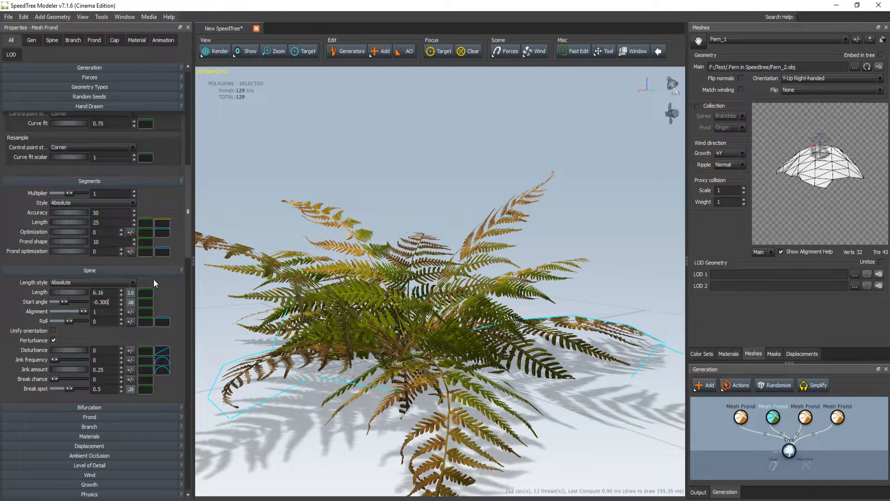
key("Return")
left_click_drag(399, 341, 396, 237)
scroll(395, 238, "up", 5)
scroll(395, 239, "down", 4)
left_click_drag(395, 273, 440, 292)
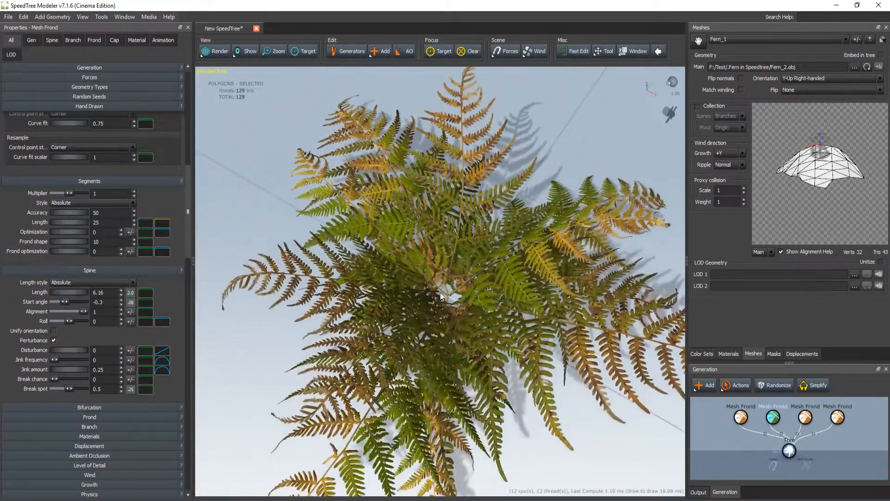
- Duplicate the third Mesh Frond generator and attach the copy to the Tree generator as a fifth frond set
left_click(806, 418)
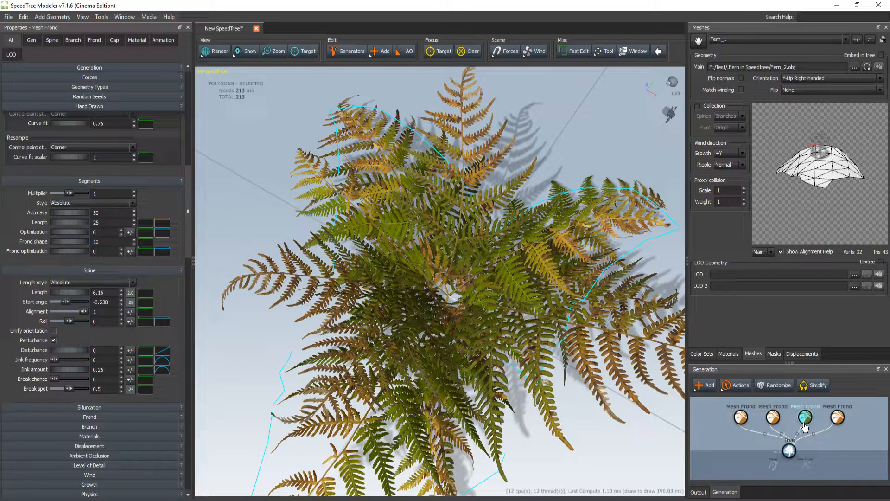
left_click(851, 433)
key("ctrl+v")
left_click_drag(853, 421, 794, 447)
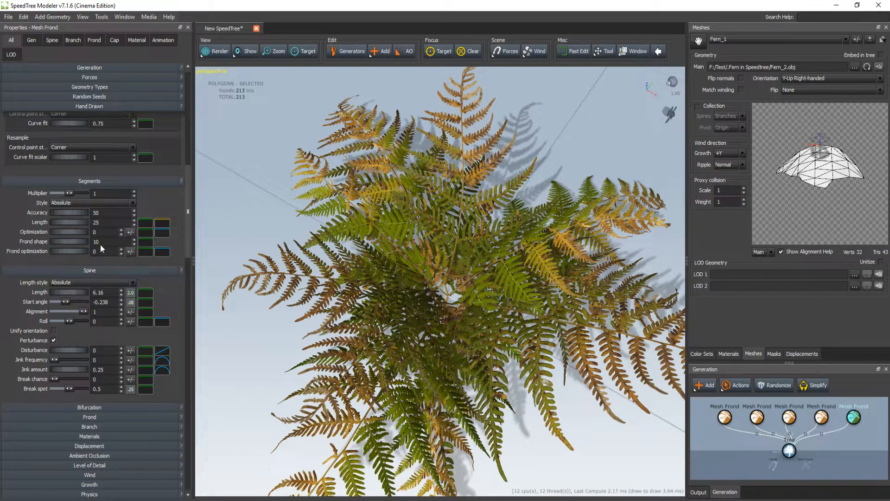
- Set the fifth Mesh Frond generator's spine Start angle to -0.112 and check the fronds from the side
left_click(103, 427)
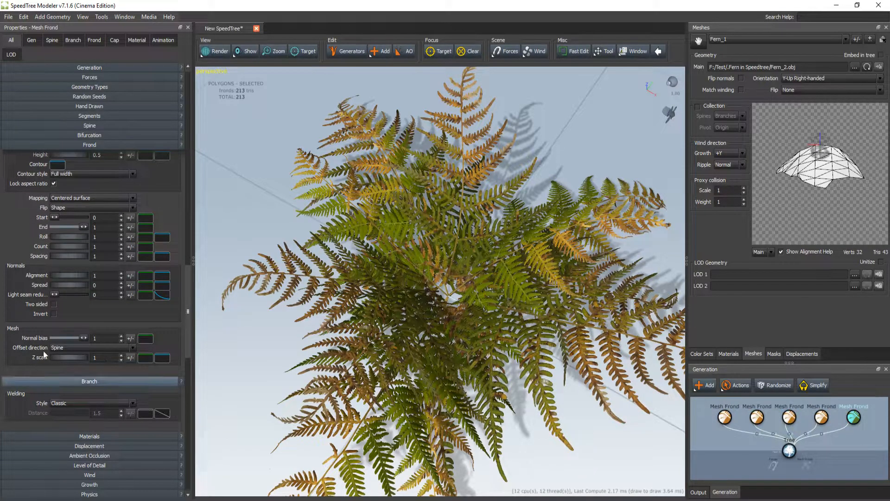
left_click(77, 124)
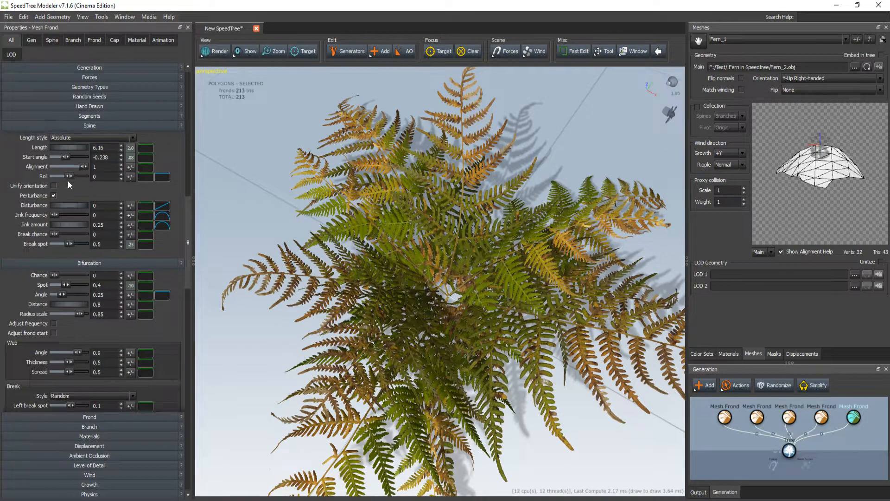
left_click_drag(66, 159, 68, 161)
left_click_drag(350, 334, 350, 288)
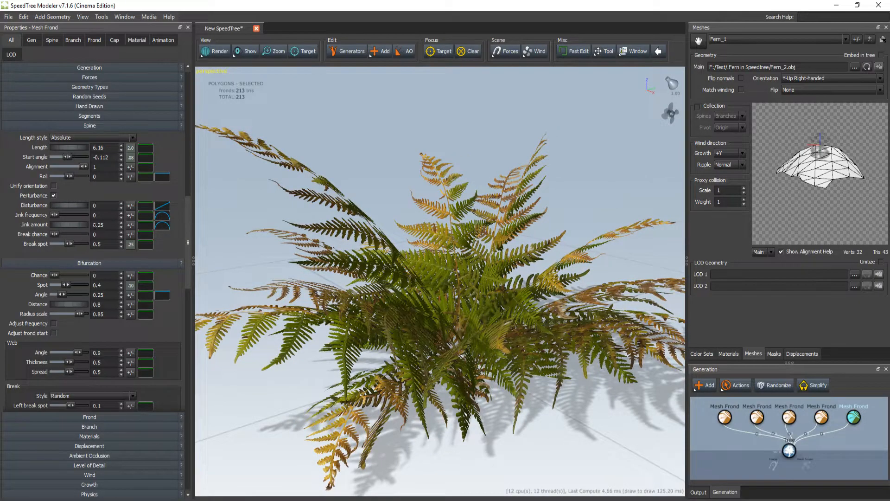
- Set the fifth Mesh Frond generator's generation Roll to 0.58 and Sink to 0.94
left_click(90, 67)
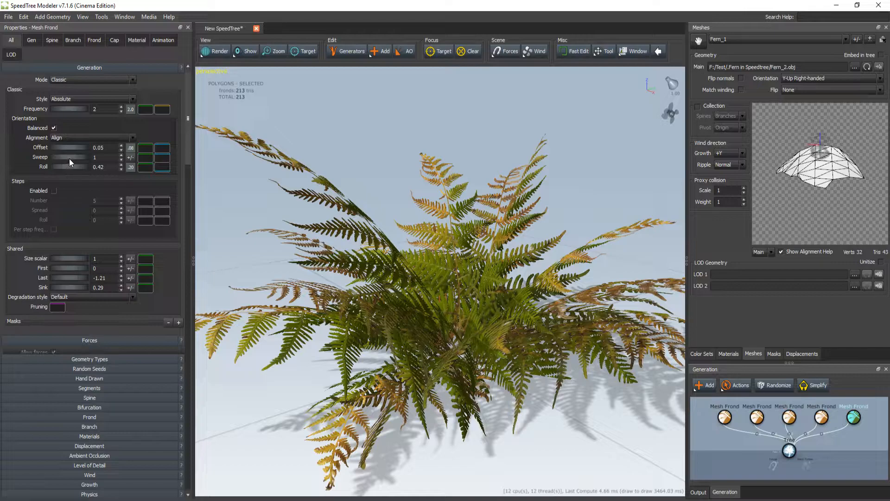
left_click_drag(68, 164, 80, 166)
left_click_drag(413, 218, 433, 301)
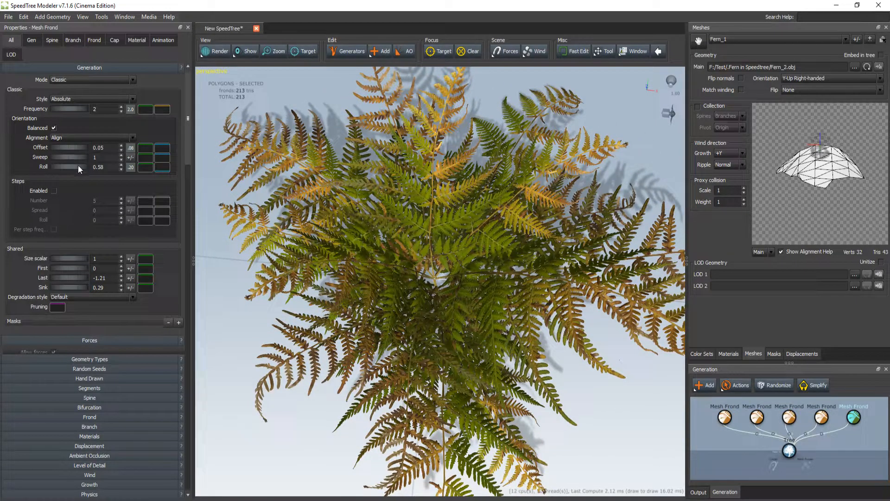
left_click_drag(72, 287, 102, 283)
left_click_drag(473, 297, 454, 255)
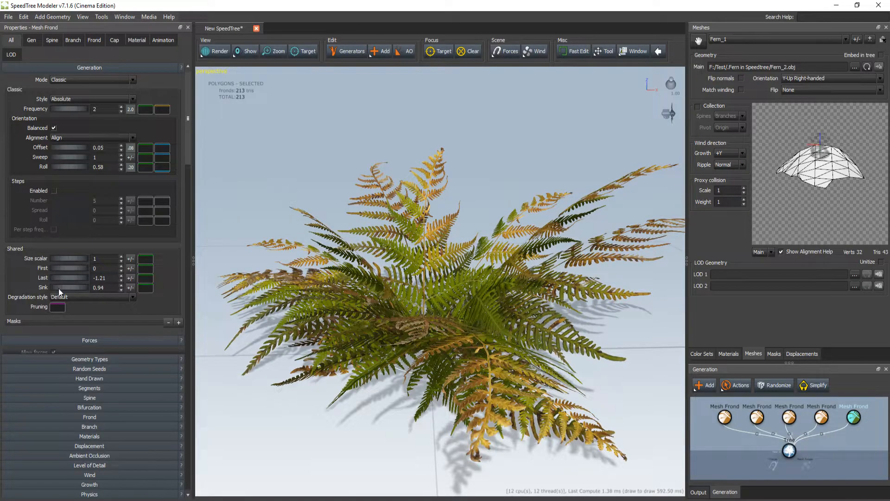
mouse_move(366, 298)
left_mouse_down()
mouse_move(443, 330)
mouse_move(430, 366)
mouse_move(401, 309)
mouse_move(370, 311)
mouse_move(463, 345)
mouse_move(514, 327)
mouse_move(585, 367)
mouse_move(622, 333)
mouse_move(584, 355)
left_mouse_up()
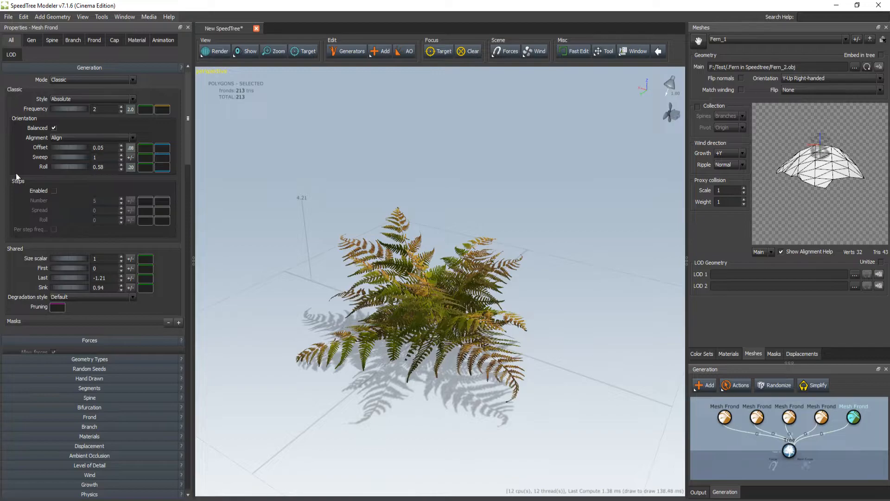
- Set the fifth Mesh Frond generator's Direction force to 0.15 and give it a small variance
left_click(112, 341)
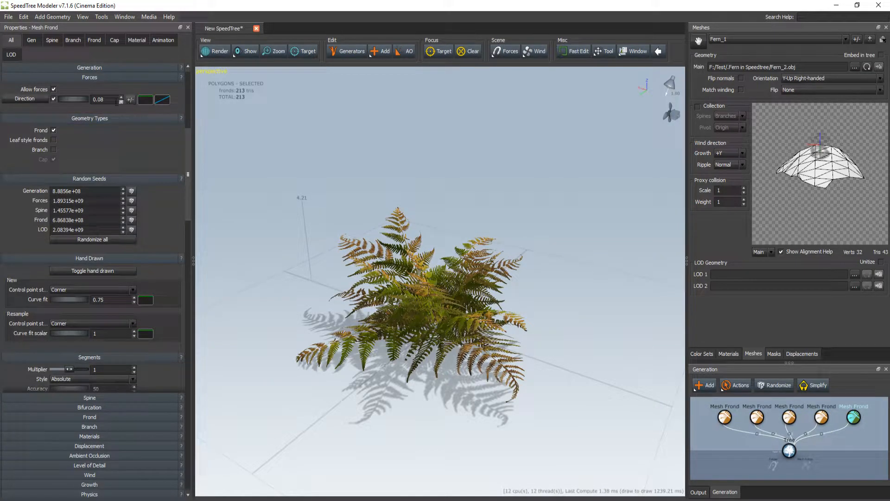
mouse_move(347, 271)
left_mouse_down()
mouse_move(355, 274)
mouse_move(352, 288)
left_mouse_up()
left_click_drag(78, 99, 82, 103)
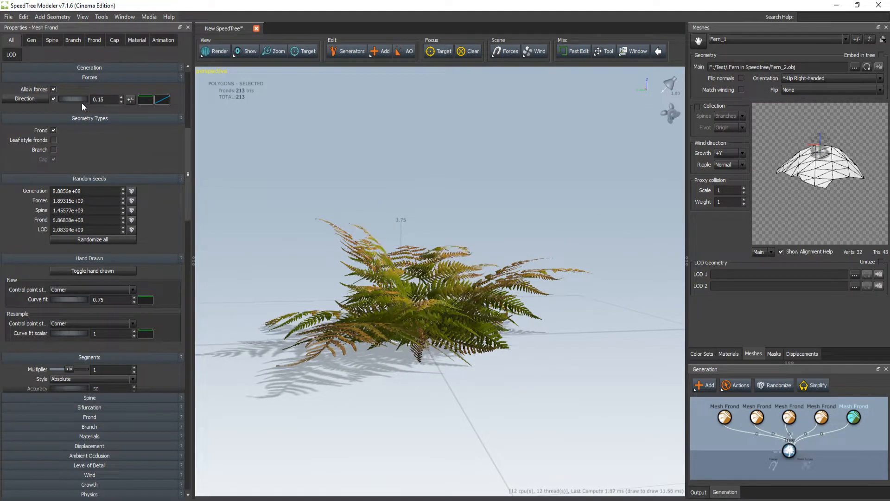
left_click(133, 101)
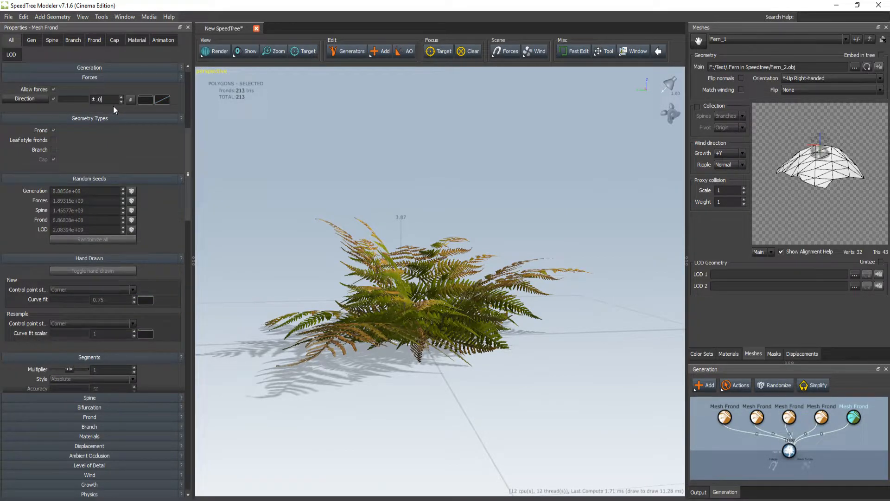
left_click_drag(333, 260, 418, 306)
- Set the fourth Mesh Frond generator's Direction force to 0.15 with a variance of 0.03
left_click(821, 418)
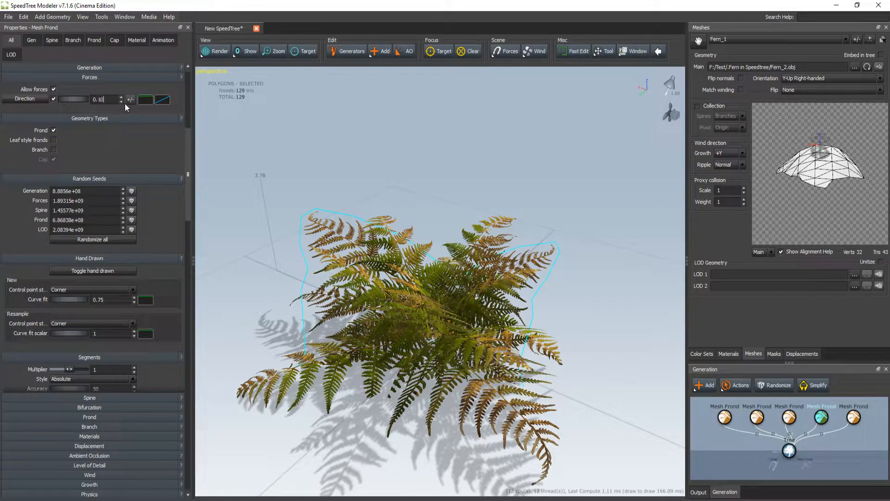
key("Return")
left_click_drag(304, 285, 295, 257)
left_click_drag(74, 101, 73, 104)
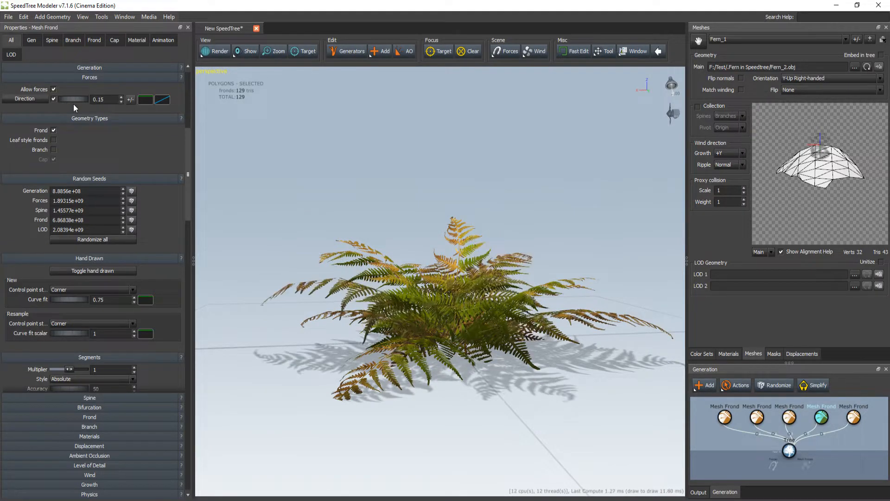
mouse_move(422, 282)
left_mouse_down()
mouse_move(447, 304)
mouse_move(435, 291)
left_mouse_up()
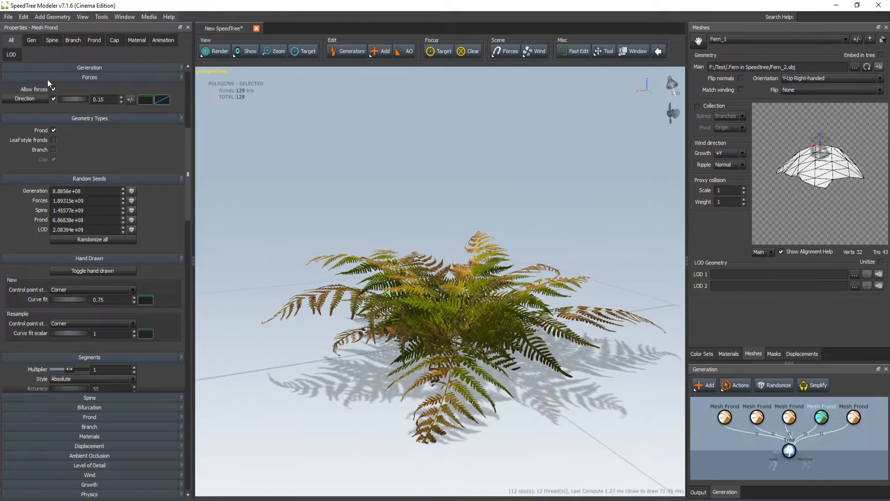
left_click(132, 100)
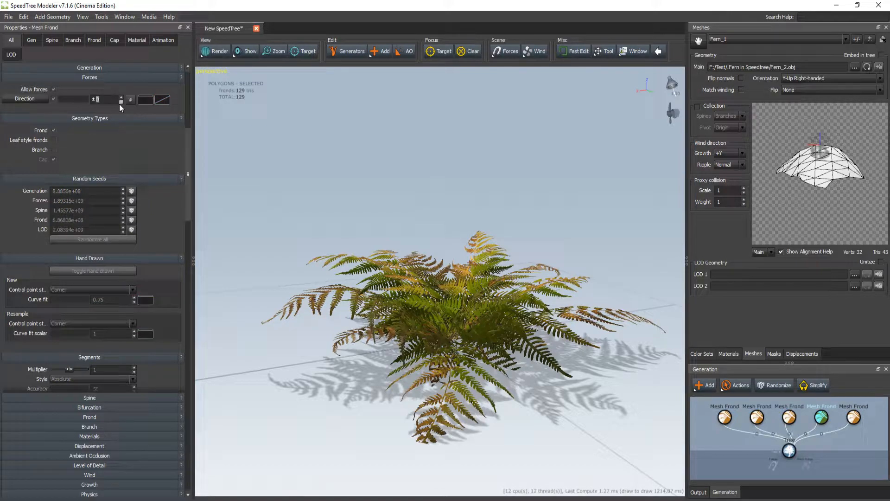
key("Return")
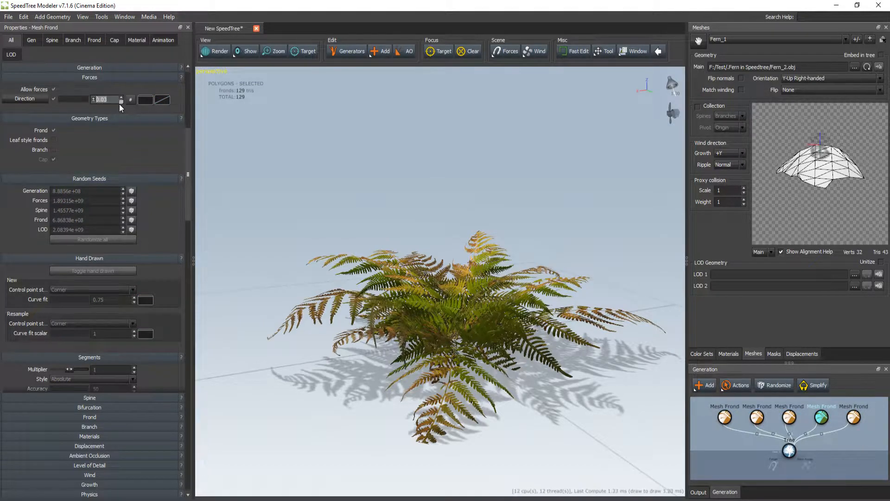
- Adjust the third Mesh Frond generator's Direction force and give it a variance of 0.02
left_click(789, 417)
left_click_drag(287, 314, 244, 246)
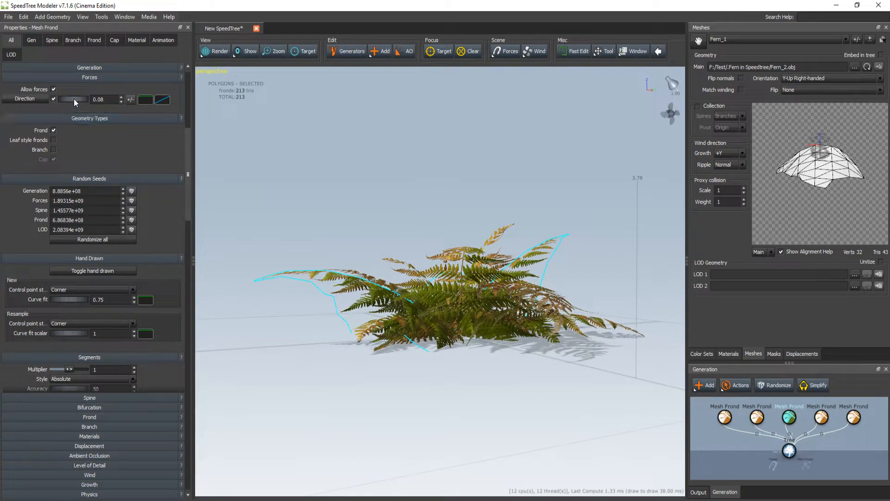
left_click_drag(73, 99, 73, 106)
left_click(132, 99)
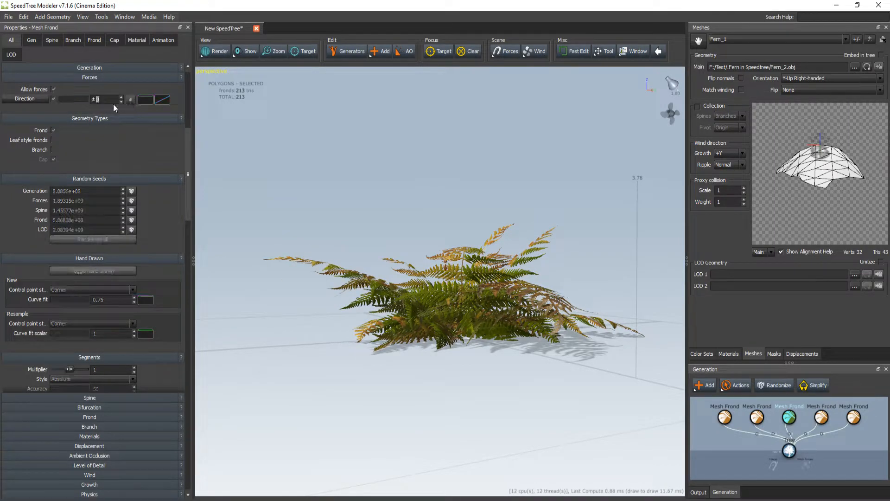
type(".02")
key("Return")
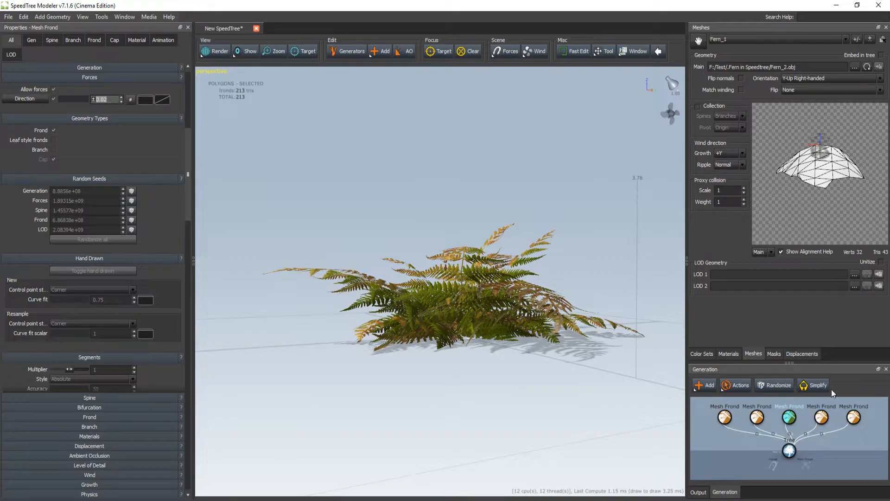
- Give the second Mesh Frond generator's Direction force a variance of 0.015 and review the fern from several angles
left_click(758, 417)
left_click_drag(485, 345, 562, 350)
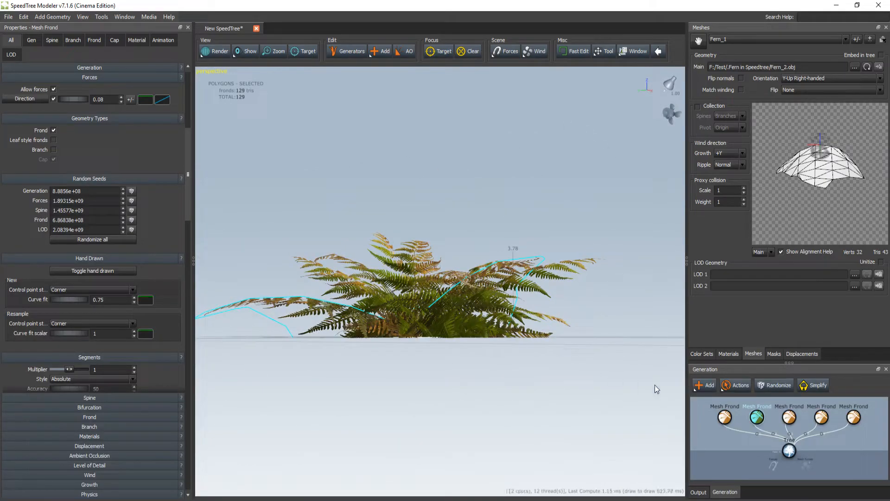
left_click(130, 100)
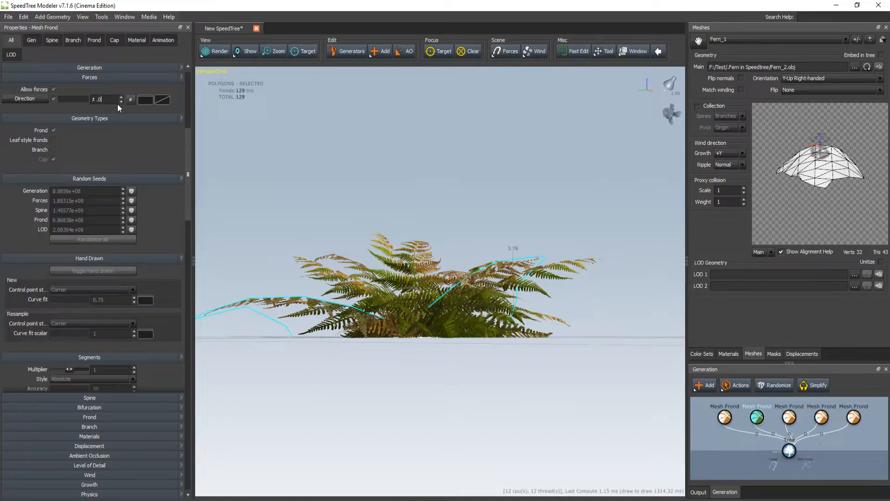
key("Return")
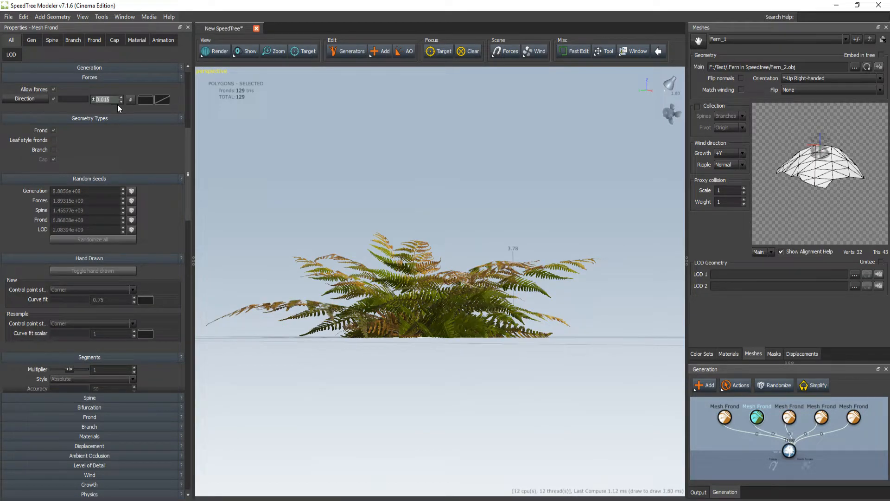
left_click_drag(461, 305, 447, 285)
scroll(447, 285, "down", 4)
left_click_drag(444, 324, 522, 316)
left_click_drag(433, 327, 471, 366)
- Try a shape Sink of -0.15 on the Tree generator, undo it and view the fern's base up close
left_click(796, 451)
left_click_drag(440, 330, 467, 317)
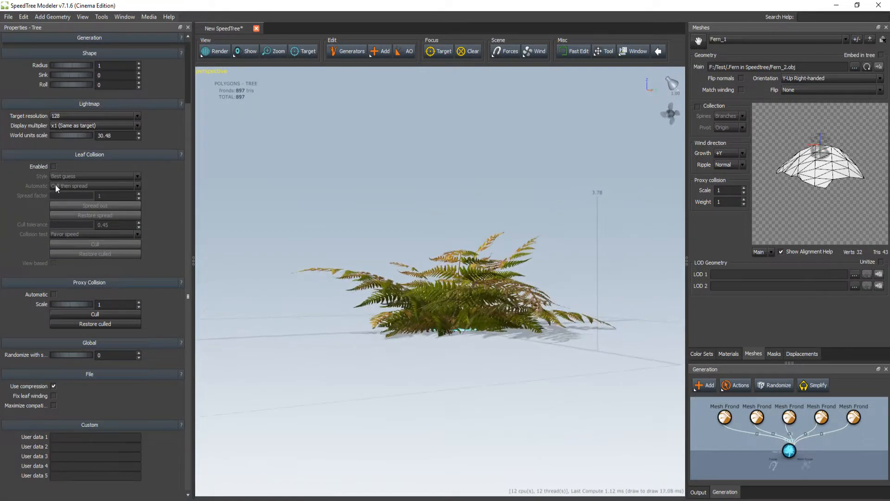
scroll(36, 118, "up", 1)
scroll(68, 152, "up", 1)
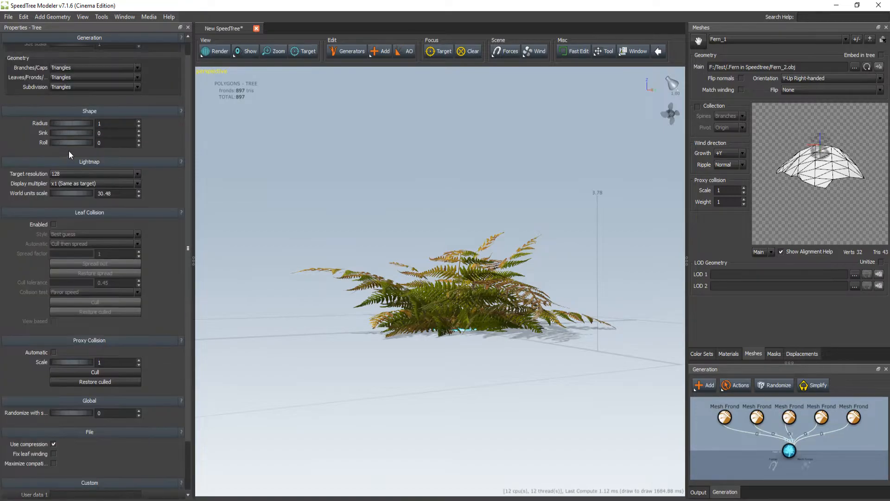
left_click_drag(77, 133, 66, 166)
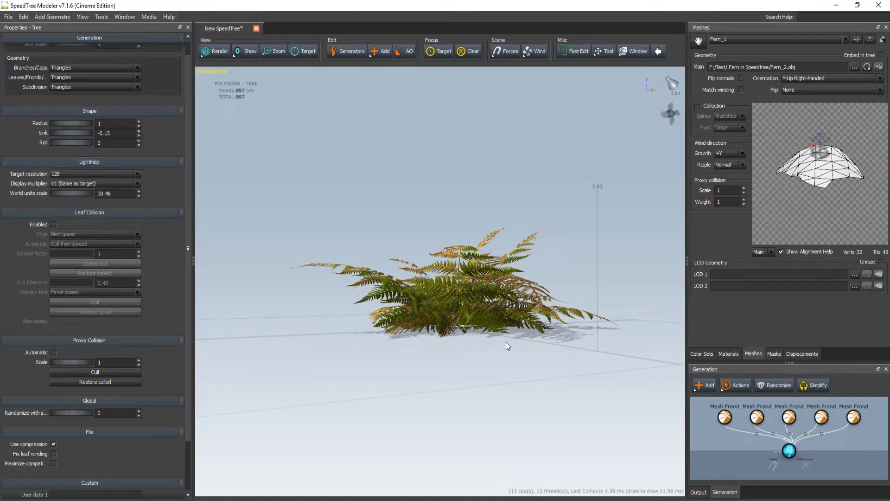
key("ctrl+z")
scroll(524, 338, "down", 5)
scroll(524, 338, "up", 8)
left_click_drag(510, 327, 509, 363)
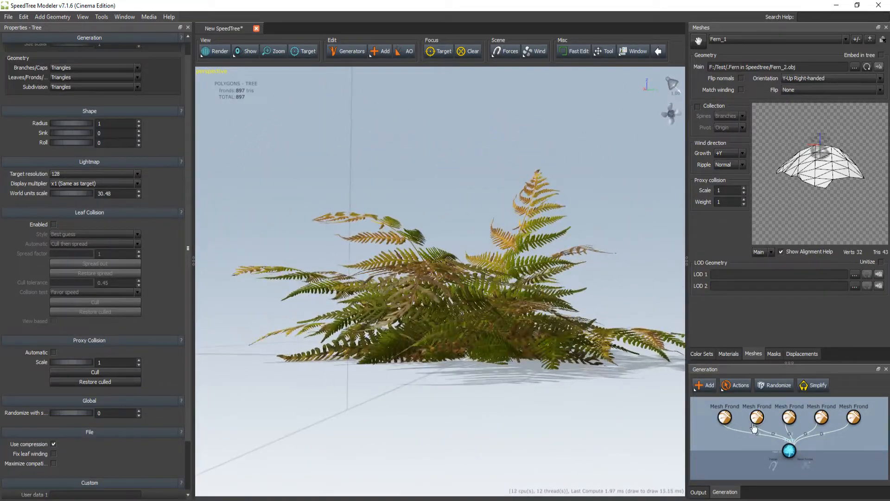
- Compare which fronds belong to the first and second Mesh Frond generators
left_click(756, 419)
left_click(726, 419)
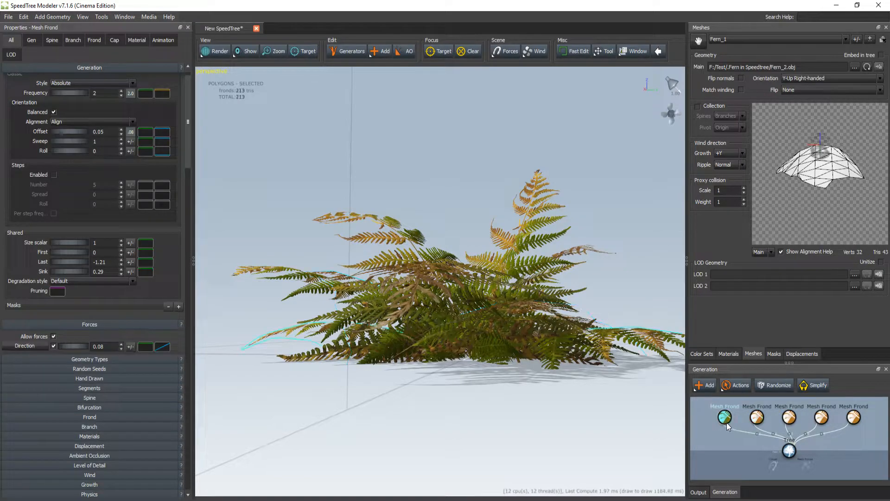
mouse_move(471, 389)
left_mouse_down()
mouse_move(556, 362)
mouse_move(587, 333)
mouse_move(465, 404)
mouse_move(471, 398)
left_mouse_up()
left_click(757, 418)
left_click_drag(490, 389, 527, 373)
- Set the first Mesh Frond generator's frond Width to 0.9 in its shape settings
left_click(725, 418)
mouse_move(487, 400)
left_mouse_down()
mouse_move(427, 380)
mouse_move(533, 366)
mouse_move(488, 421)
mouse_move(469, 417)
left_mouse_up()
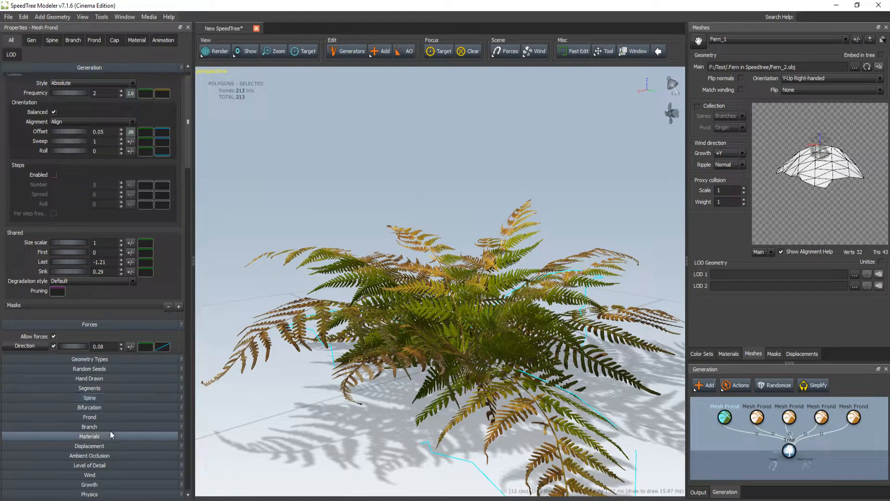
left_click(98, 418)
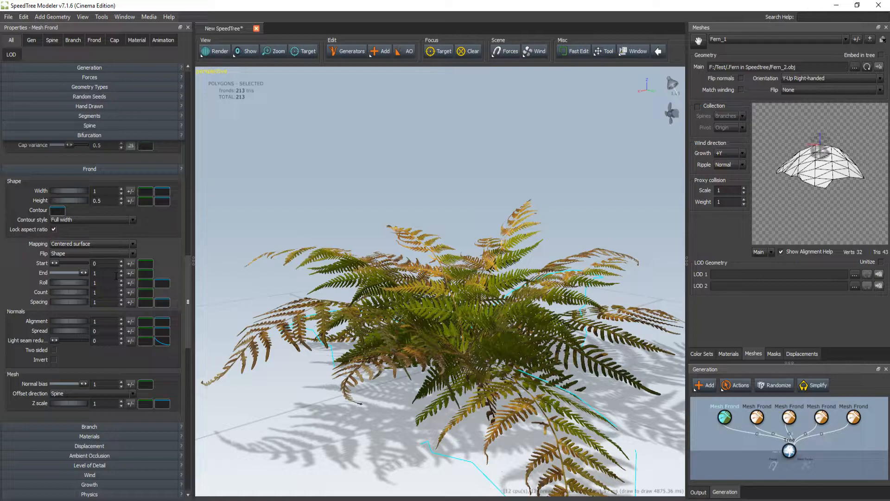
left_click_drag(69, 192, 56, 226)
mouse_move(622, 407)
left_mouse_down()
mouse_move(606, 394)
mouse_move(626, 394)
left_mouse_up()
left_click_drag(66, 191, 80, 191)
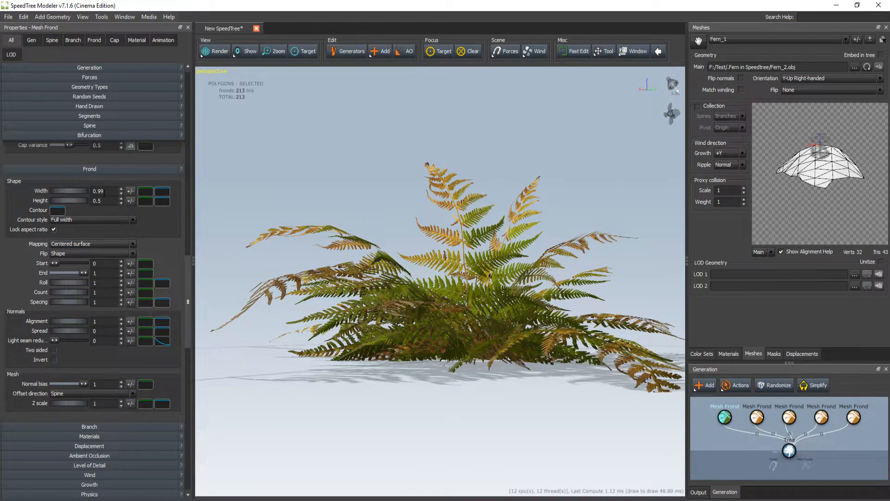
key("Return")
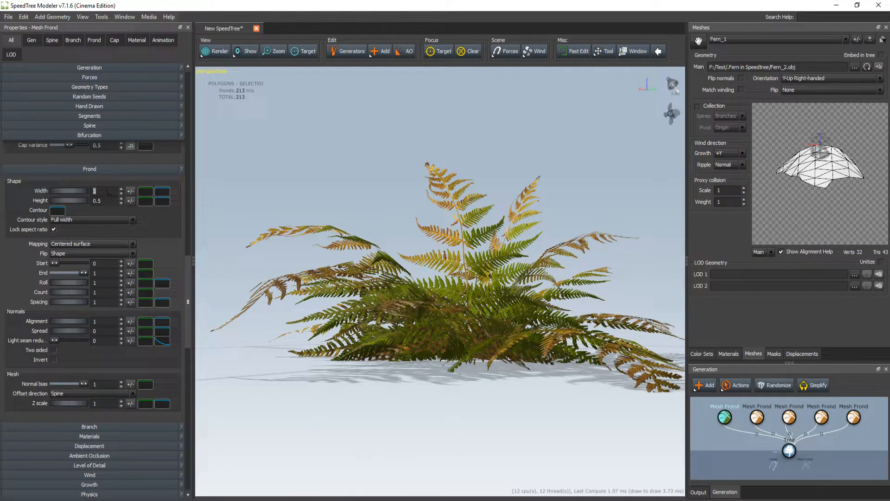
type(".9")
key("Return")
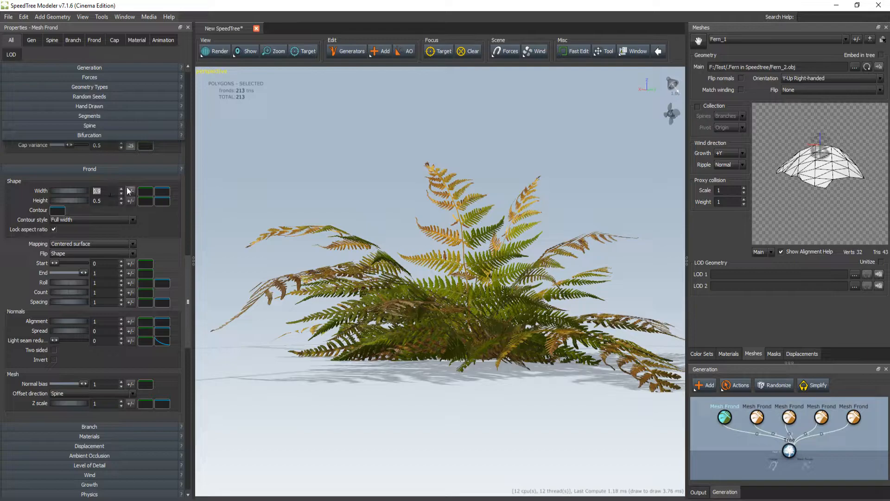
- Give the first Mesh Frond generator's Width a variance of 0.1 and compare its fronds with the second generator's
left_click(130, 190)
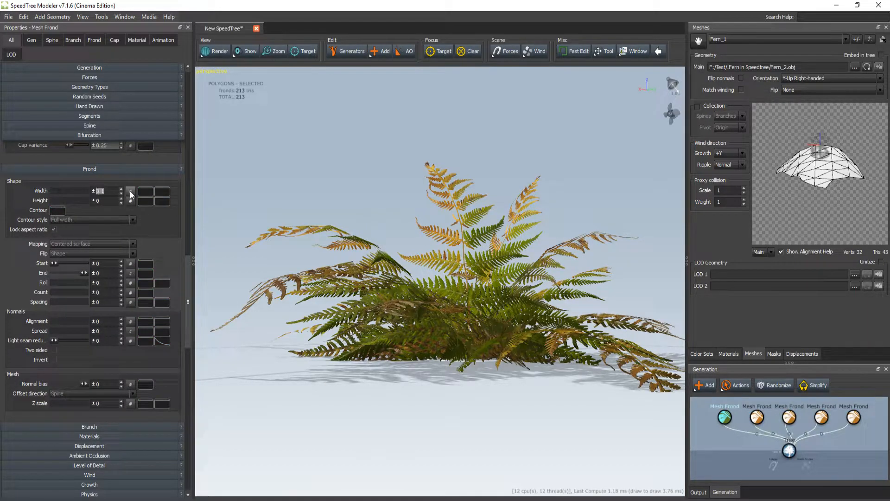
left_click_drag(489, 360, 462, 370)
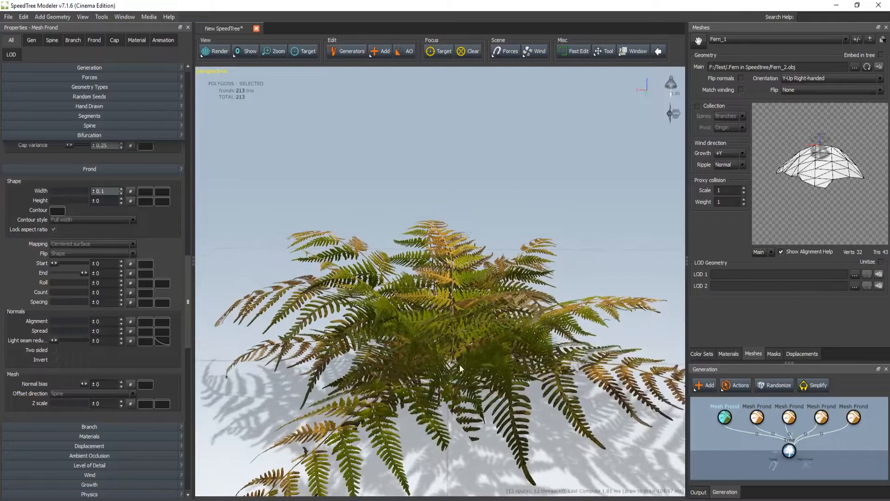
left_click(757, 417)
left_click_drag(585, 408, 666, 422)
- Set the first Mesh Frond generator's spine Start angle to -0.31
left_click(724, 418)
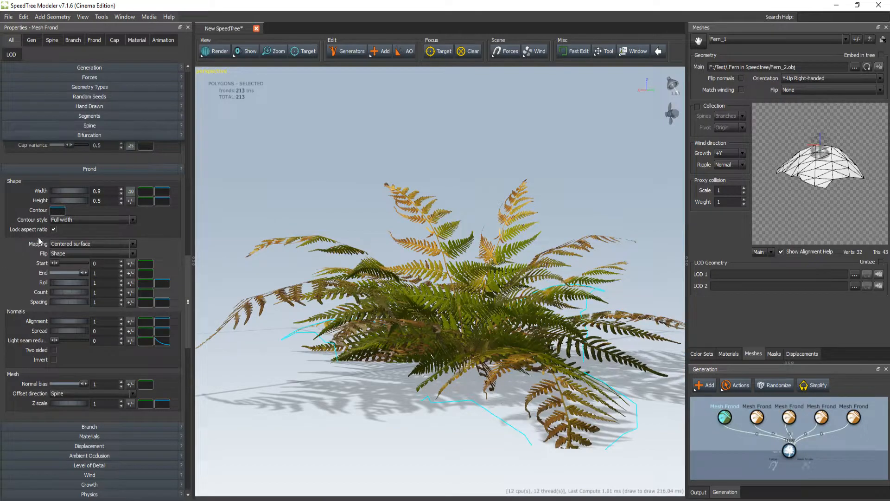
left_click(101, 126)
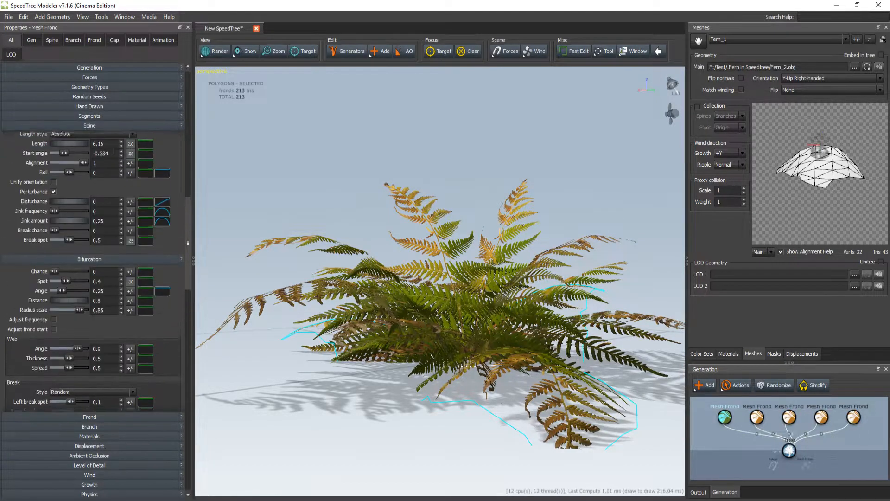
left_click_drag(61, 160, 62, 162)
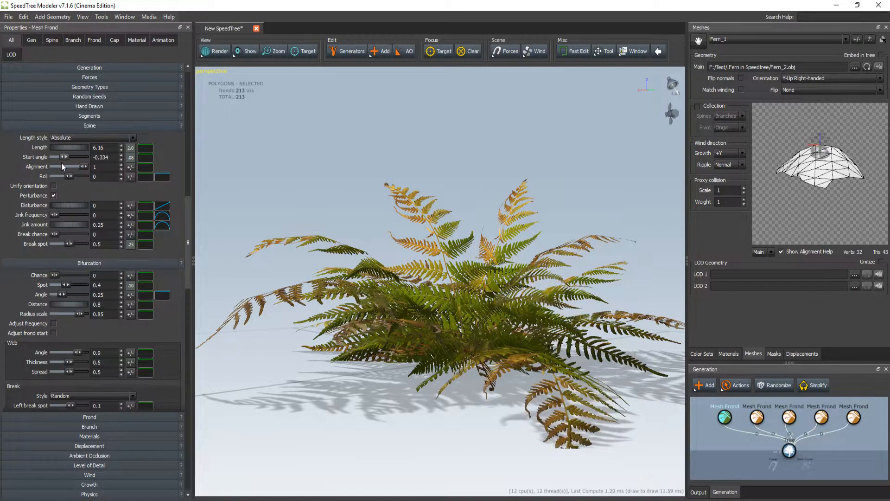
key("Return")
left_click(111, 157)
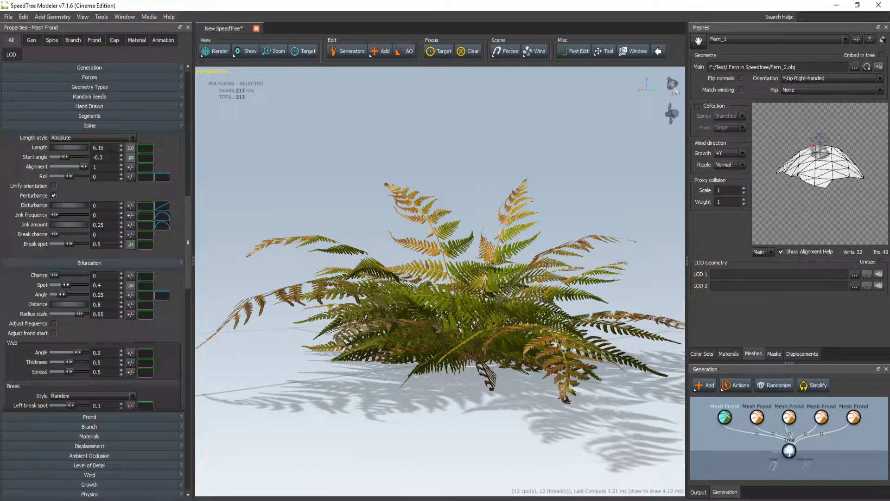
type("1")
key("Return")
mouse_move(441, 385)
left_mouse_down()
mouse_move(489, 382)
mouse_move(476, 400)
mouse_move(416, 382)
mouse_move(436, 391)
left_mouse_up()
- Try a different spine Start angle on the second Mesh Frond generator and undo it
left_click(758, 418)
left_click_drag(340, 356, 349, 353)
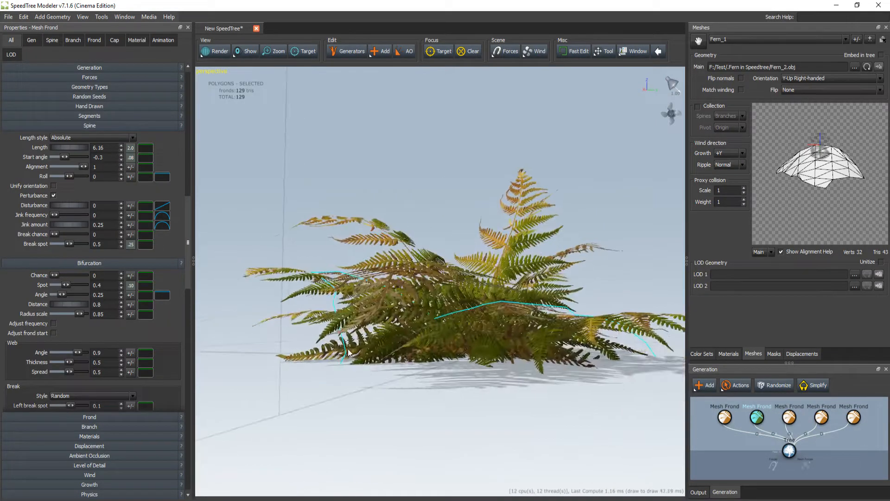
left_click_drag(66, 160, 68, 159)
key("ctrl+z")
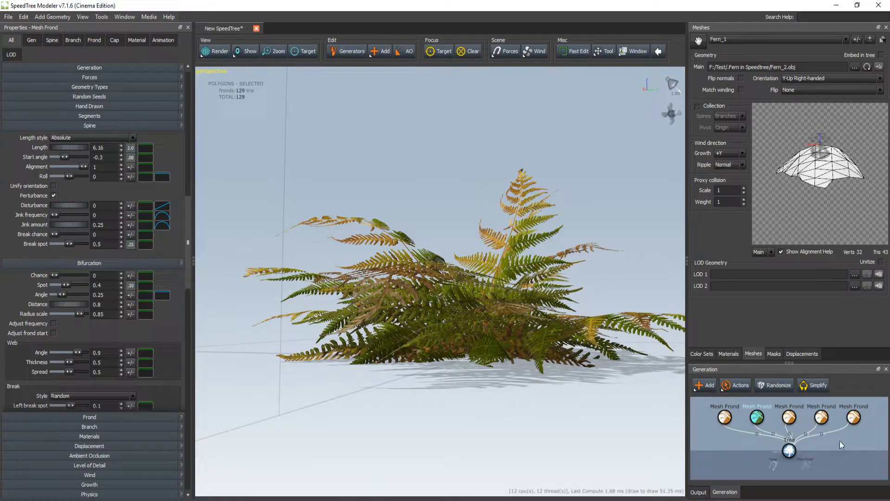
- Check the third and first Mesh Frond generators' fronds and Start angles, then review the whole fern from several angles and distances
left_click(790, 418)
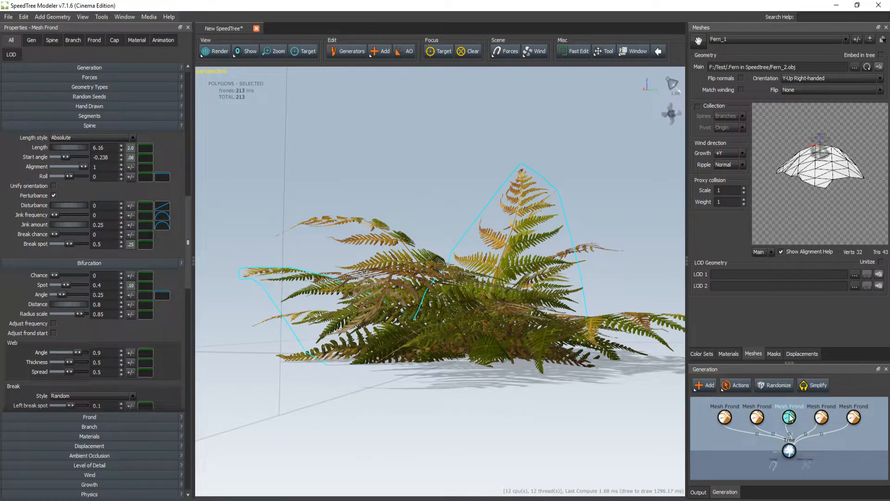
left_click(723, 417)
left_click_drag(64, 157, 64, 159)
left_click_drag(470, 371, 436, 345)
scroll(447, 343, "down", 5)
right_click(436, 324)
left_click(426, 304)
scroll(426, 304, "down", 2)
scroll(427, 312, "up", 5)
middle_click_drag(436, 343, 418, 360)
scroll(420, 332, "down", 1)
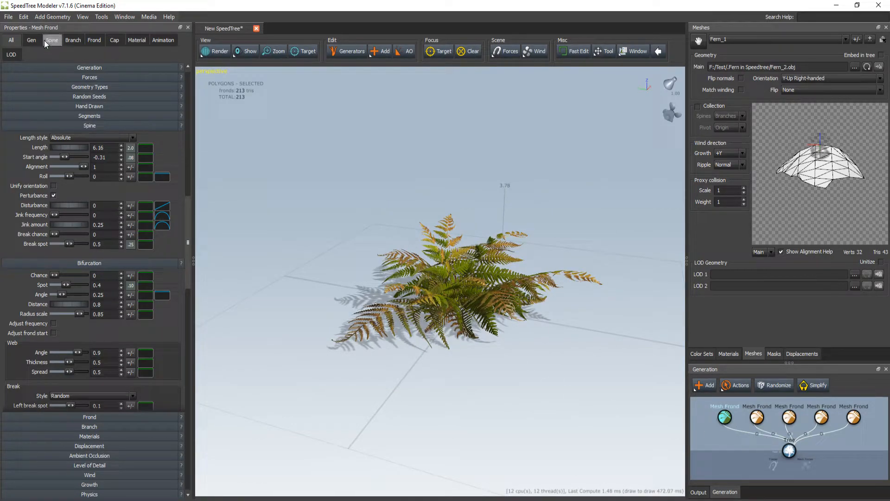
- Save the model as Megascans Fern in the .Fern in Speedtree folder under Test on drive F
left_click(8, 17)
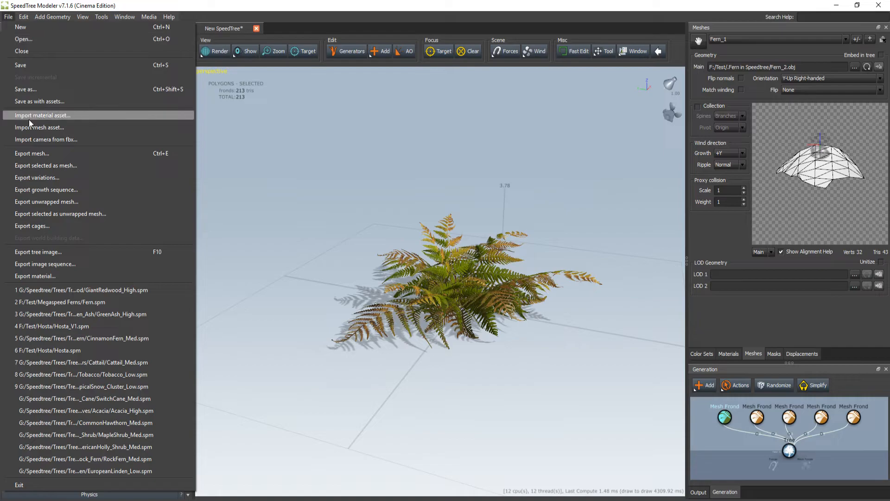
left_click(58, 90)
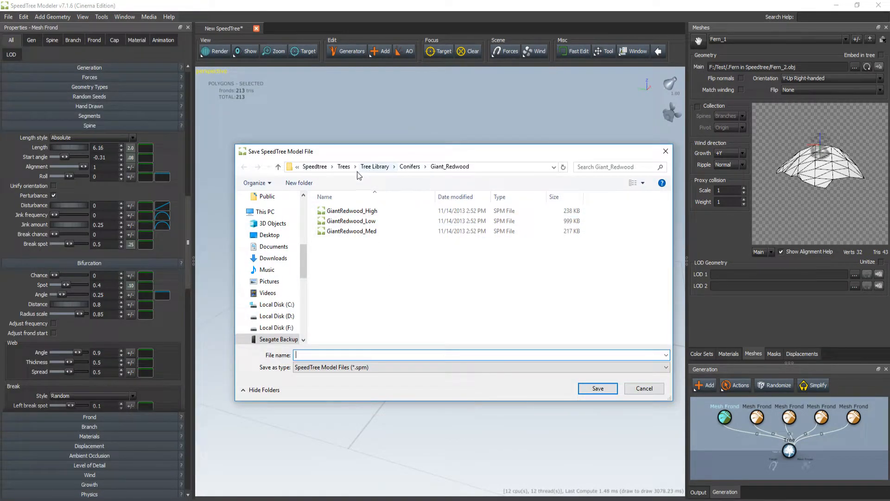
left_click(290, 328)
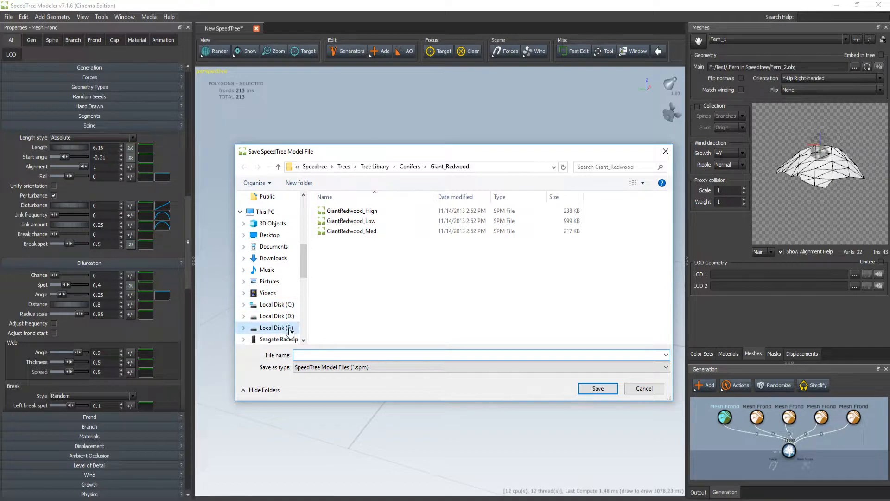
scroll(357, 288, "down", 5)
double_click(357, 328)
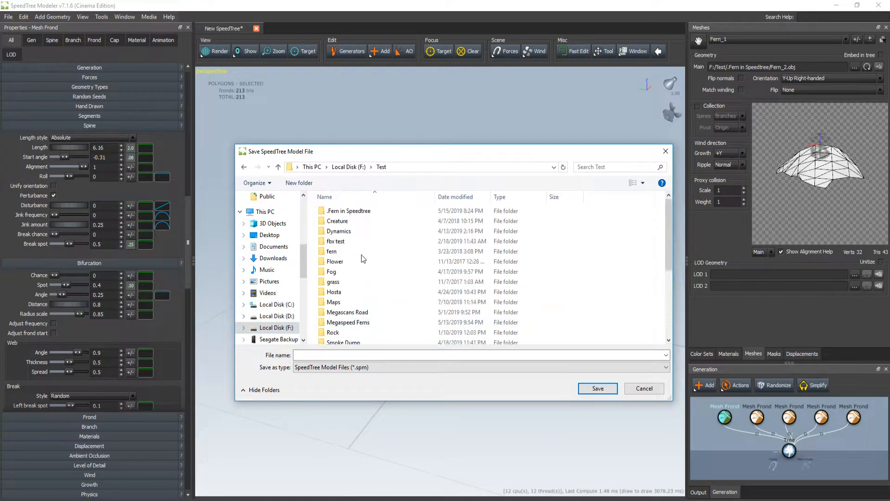
double_click(366, 211)
left_click(365, 354)
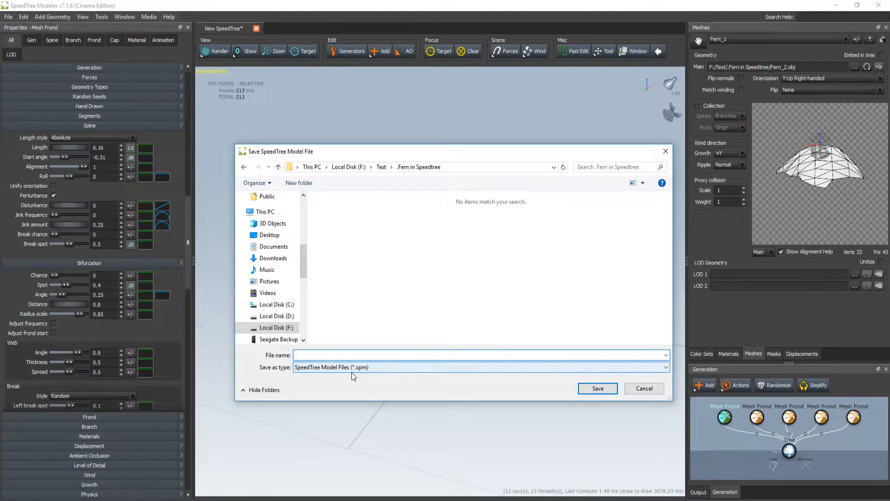
left_click(352, 371)
left_click(347, 352)
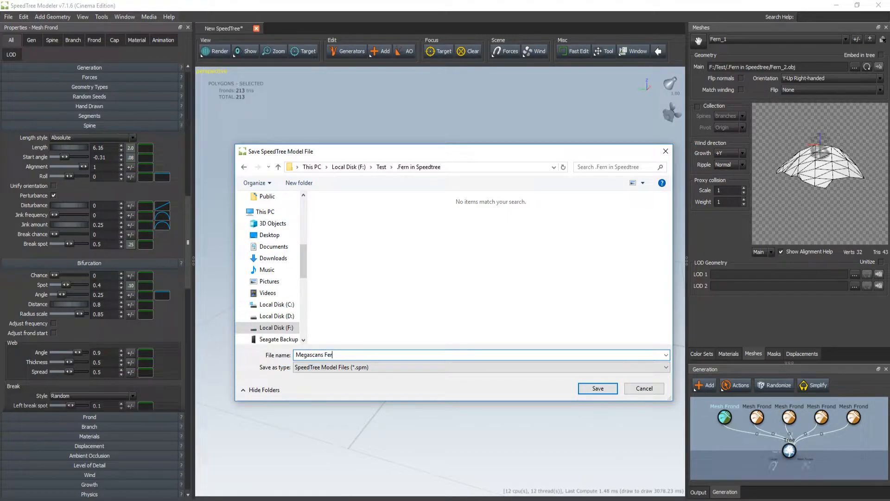
left_click(610, 389)
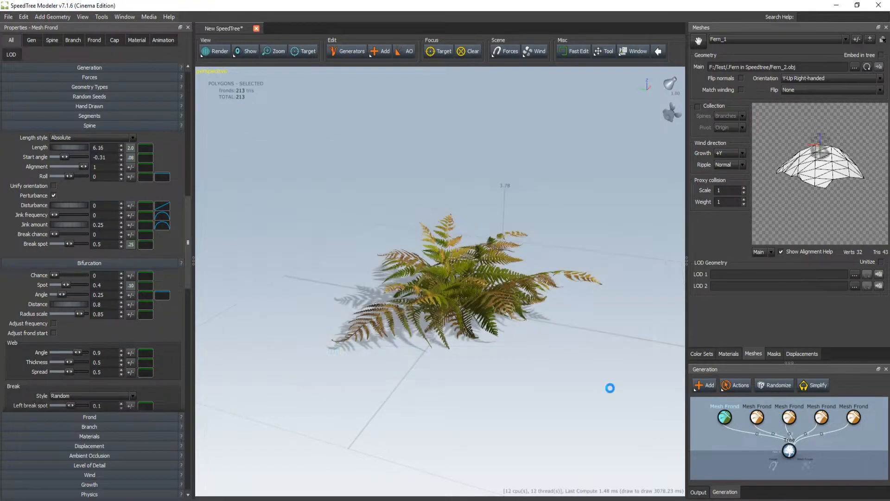
- Switch to File Explorer and locate the saved Megascans Fern SPM file in the .Fern in Speedtree folder
left_click(511, 410)
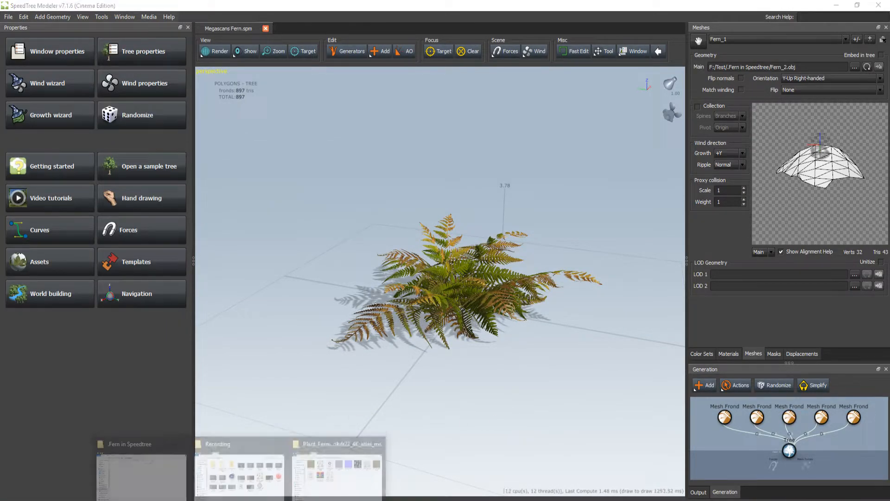
left_click(166, 471)
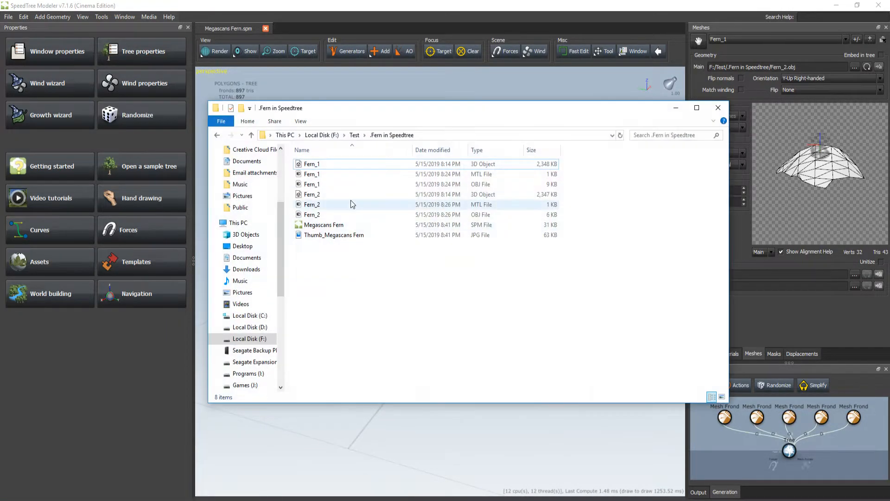
left_click(323, 227)
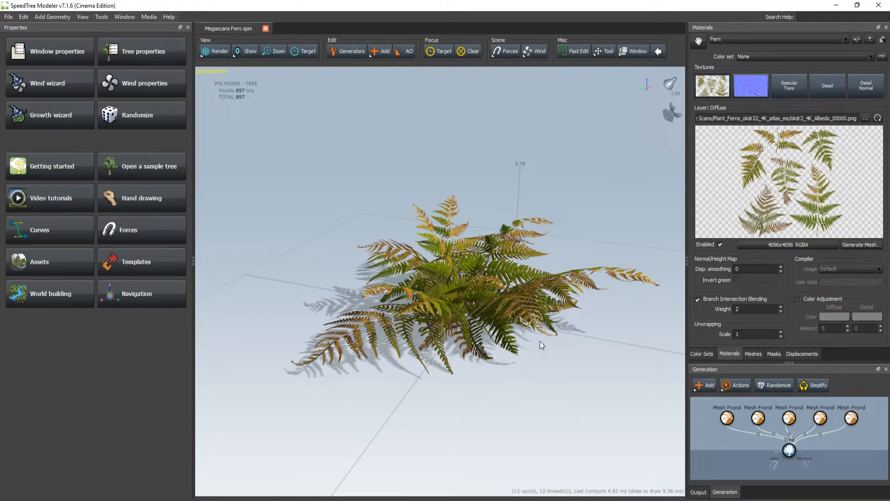
- Randomize the whole fern repeatedly and review the resulting variations from several angles
left_click(128, 120)
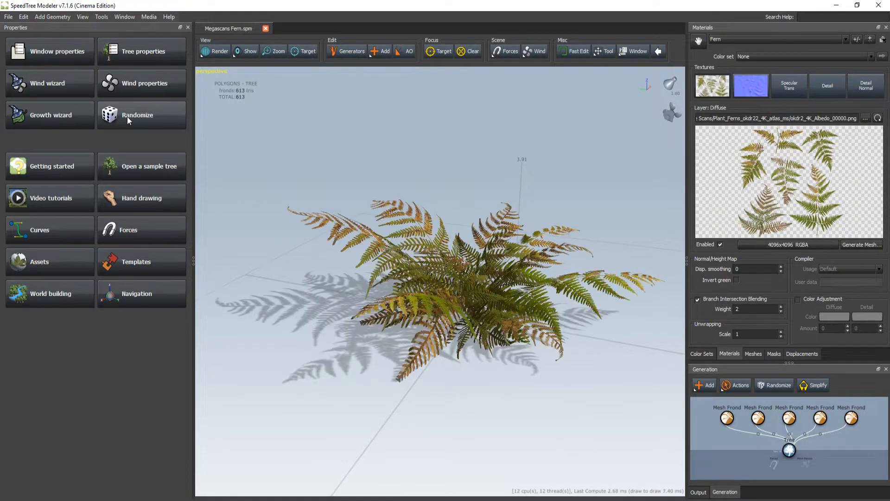
left_click(129, 121)
left_click(129, 121)
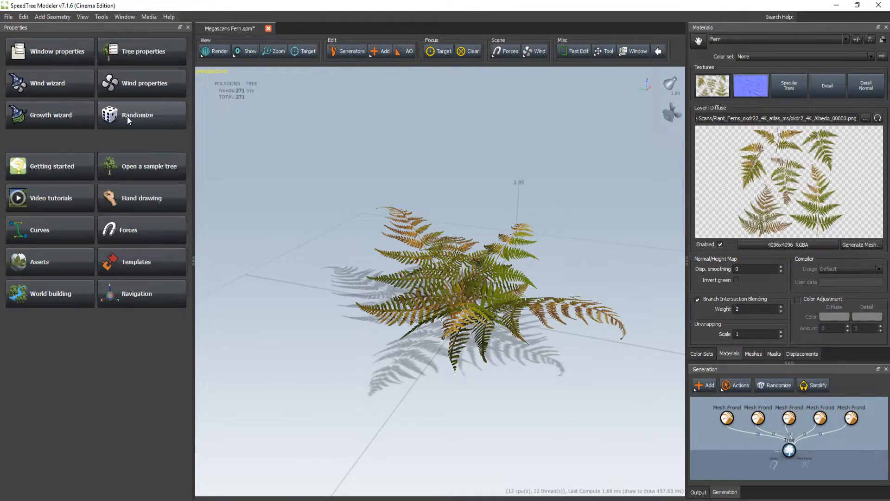
left_click(129, 120)
left_click_drag(515, 332, 672, 352)
left_click(147, 107)
left_click_drag(336, 267, 265, 256)
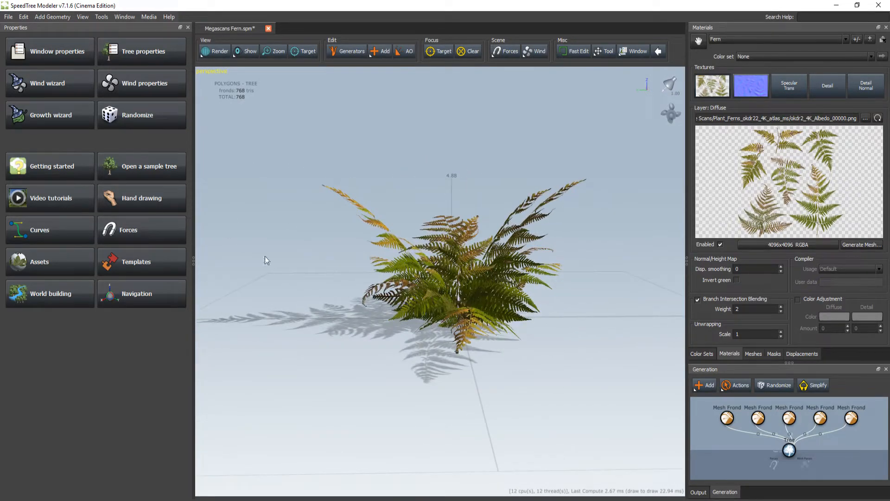
left_click(147, 120)
left_click(146, 121)
left_click_drag(533, 299, 639, 294)
left_click(139, 115)
mouse_move(488, 274)
left_mouse_down()
mouse_move(505, 278)
mouse_move(527, 332)
mouse_move(520, 284)
mouse_move(485, 270)
left_mouse_up()
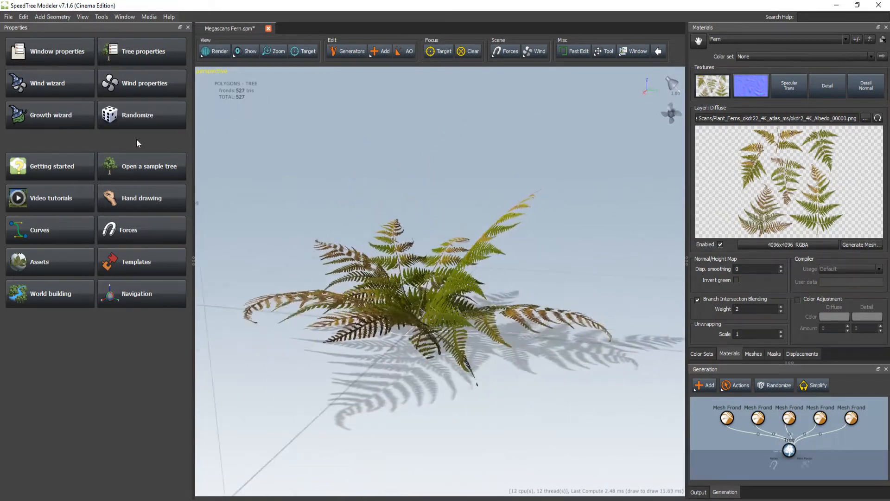
left_click(139, 118)
left_click_drag(408, 325, 336, 345)
left_click(142, 115)
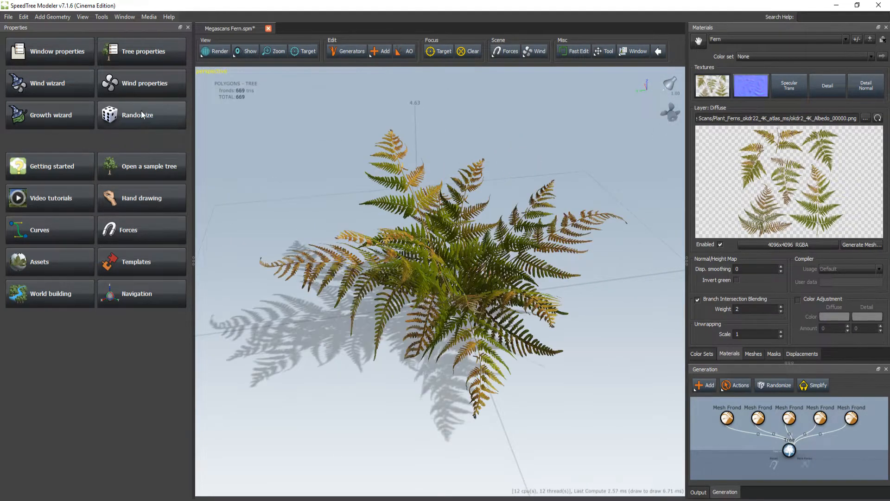
- Compare the Mesh Frond generators' generation settings on the randomized fern and check the first generator's Frequency variance
left_click(727, 418)
left_click(789, 418)
left_click(820, 419)
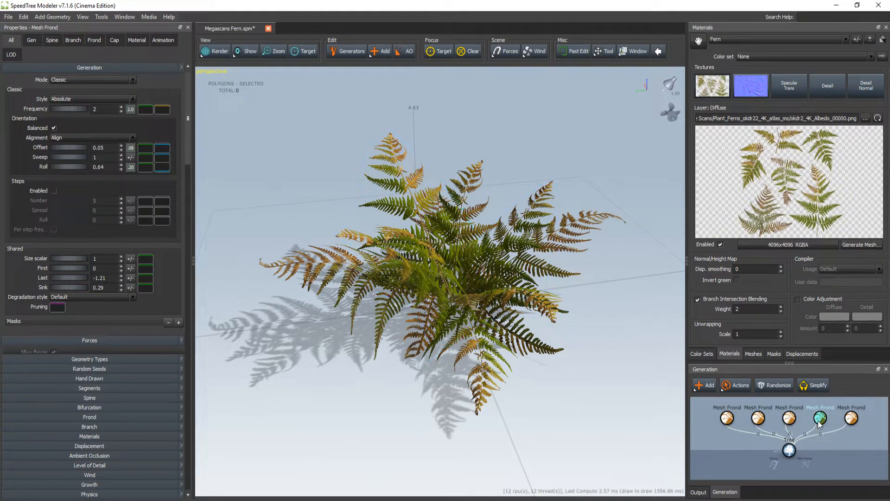
left_click_drag(477, 331, 192, 174)
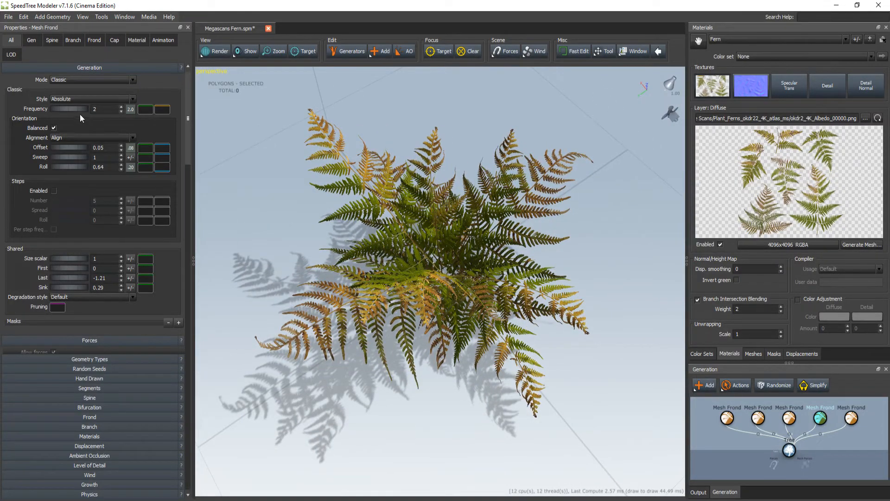
left_click(727, 418)
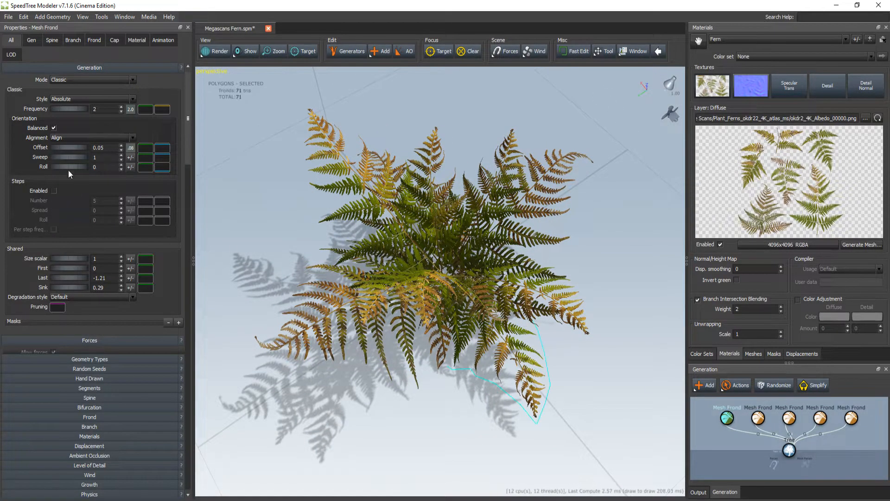
left_click(131, 111)
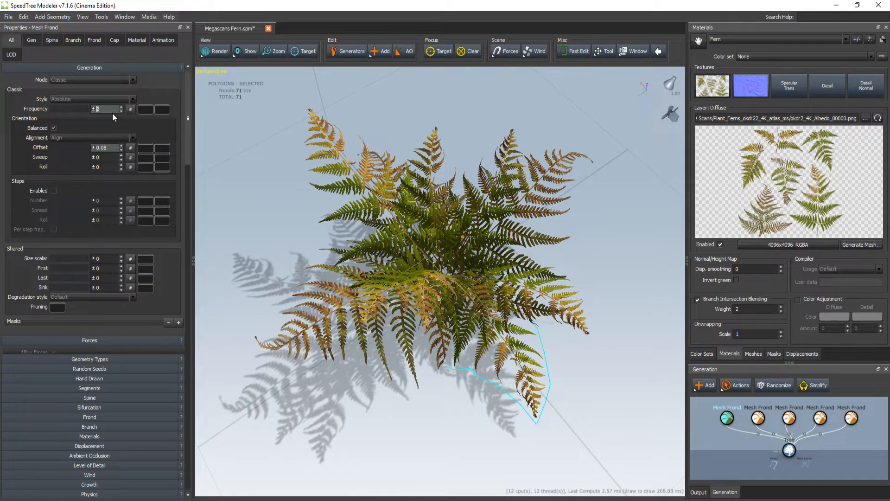
left_click(128, 111)
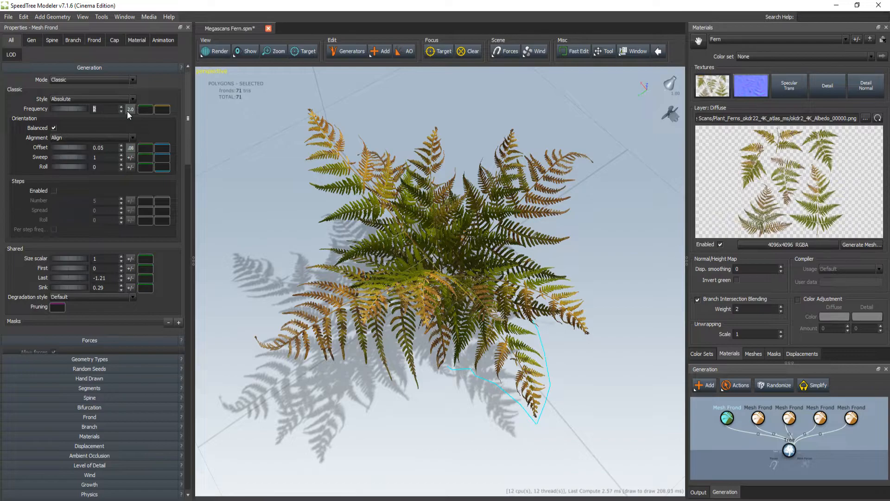
- Inspect the fern from lower and side angles, and clear the Mesh Frond generator selection
left_click_drag(430, 277, 514, 258)
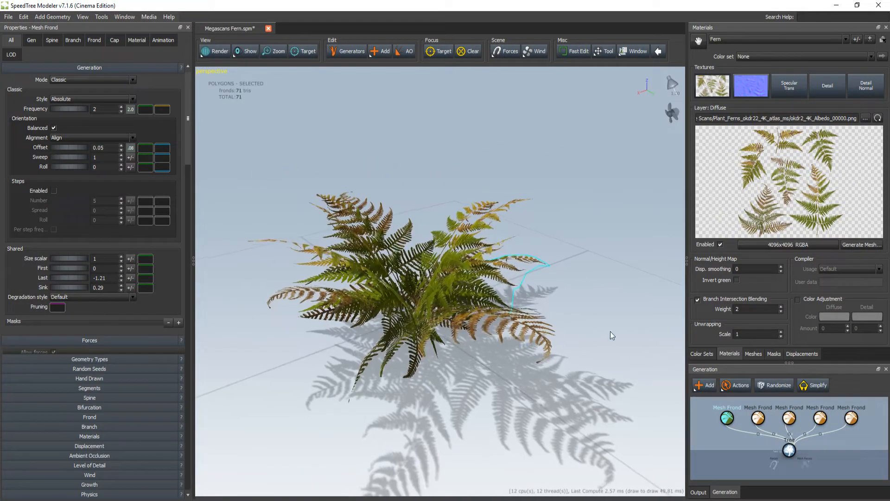
left_click_drag(428, 315, 206, 259)
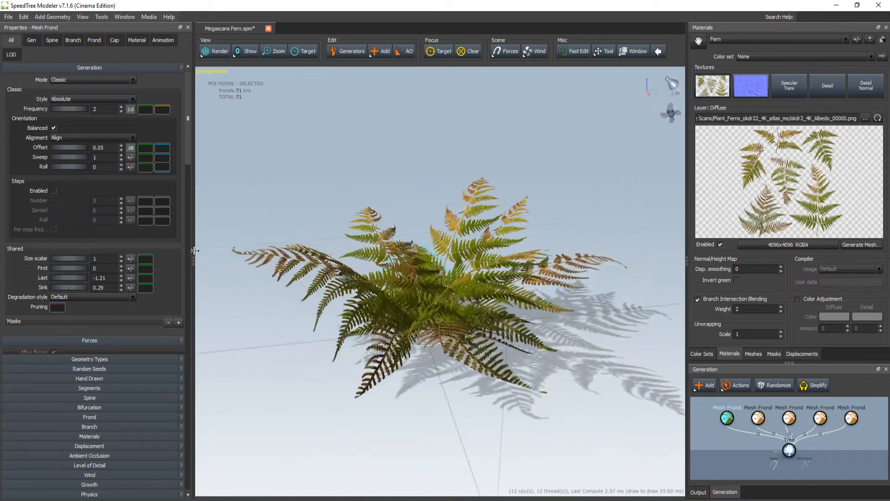
left_click(720, 460)
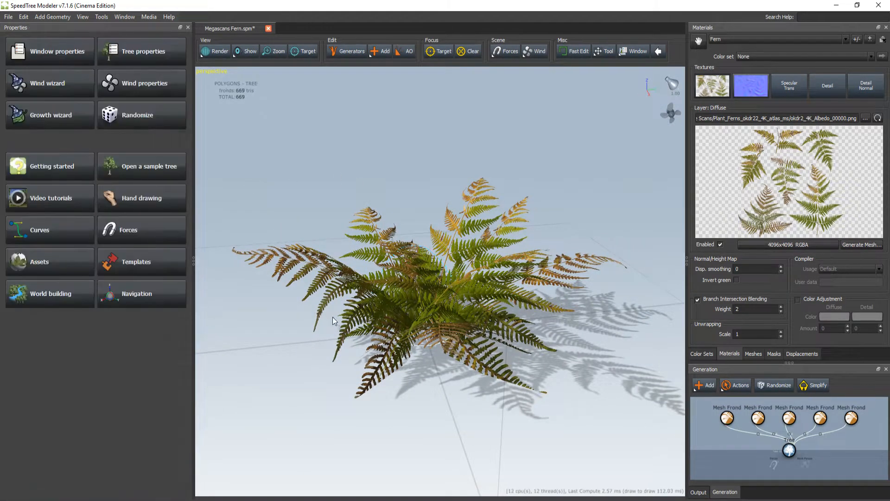
left_click(90, 120)
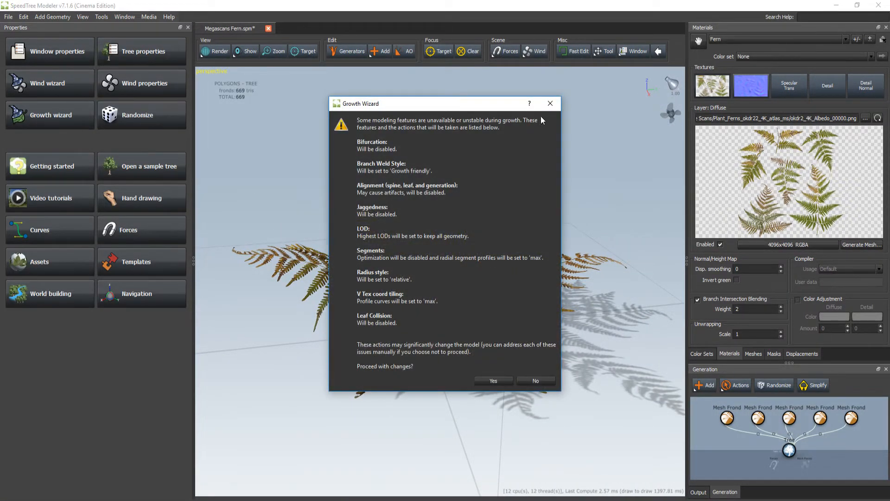
left_click(549, 105)
- Randomize the whole unselected fern many more times, checking the new variations from low and raised angles between rounds
left_click(126, 114)
left_click(126, 113)
left_click(126, 113)
left_click(126, 113)
left_click(127, 114)
left_click(127, 114)
left_click(127, 114)
left_click(129, 114)
left_click_drag(424, 384, 469, 328)
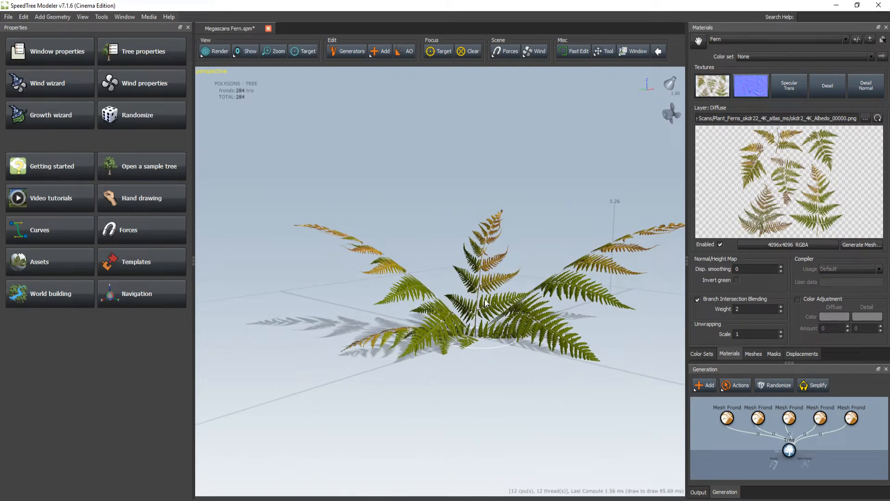
left_click_drag(447, 357, 413, 277)
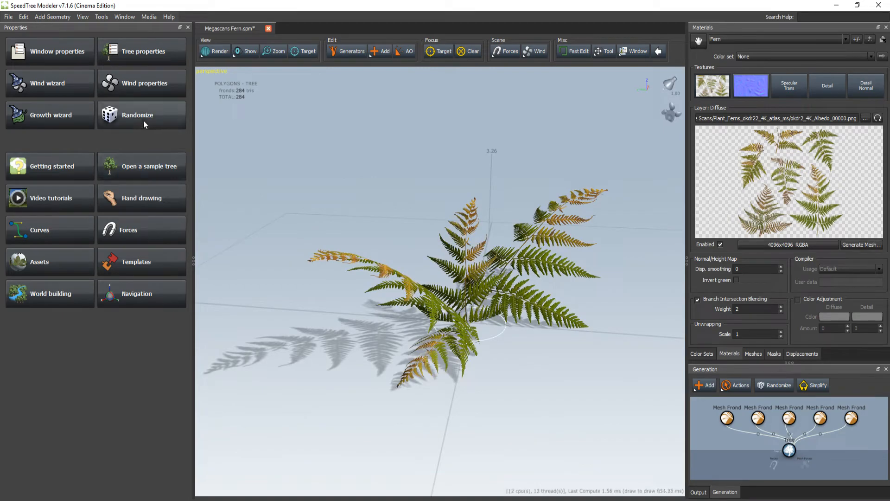
left_click(144, 121)
left_click_drag(510, 324, 377, 230)
left_click(153, 115)
left_click_drag(313, 265, 324, 299)
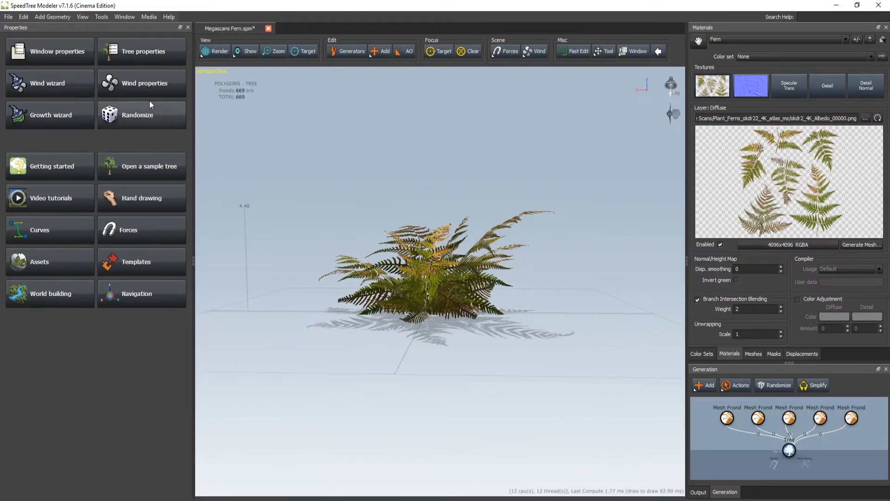
left_click(137, 113)
left_click(139, 116)
left_click_drag(271, 183, 449, 309)
left_click(164, 119)
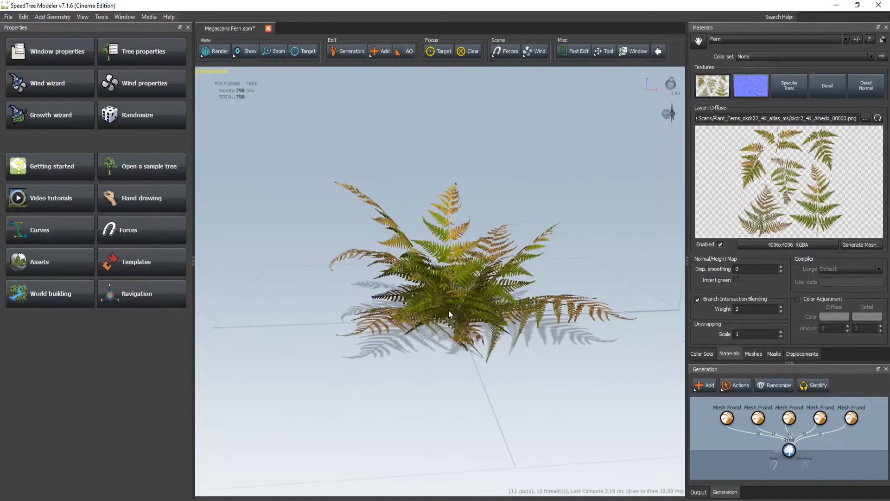
mouse_move(492, 332)
left_mouse_down()
mouse_move(419, 318)
mouse_move(482, 292)
mouse_move(550, 322)
left_mouse_up()
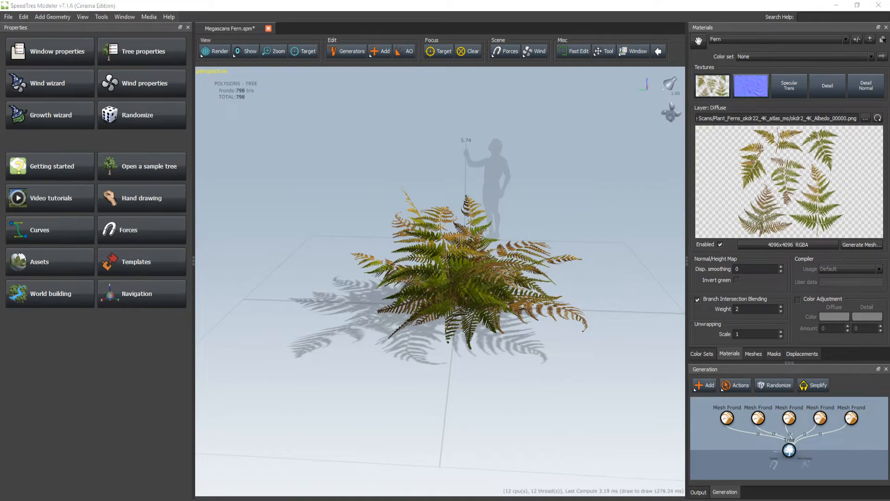